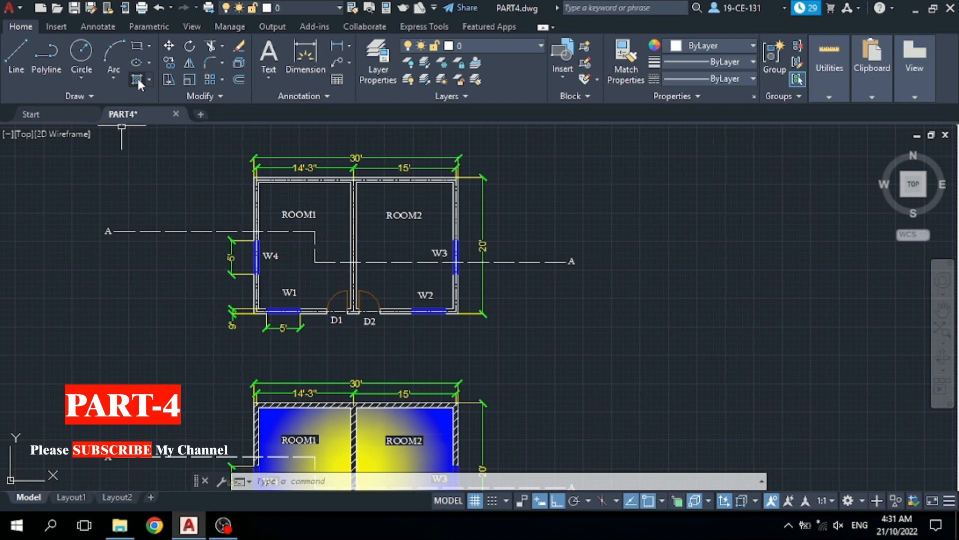
click(212, 98)
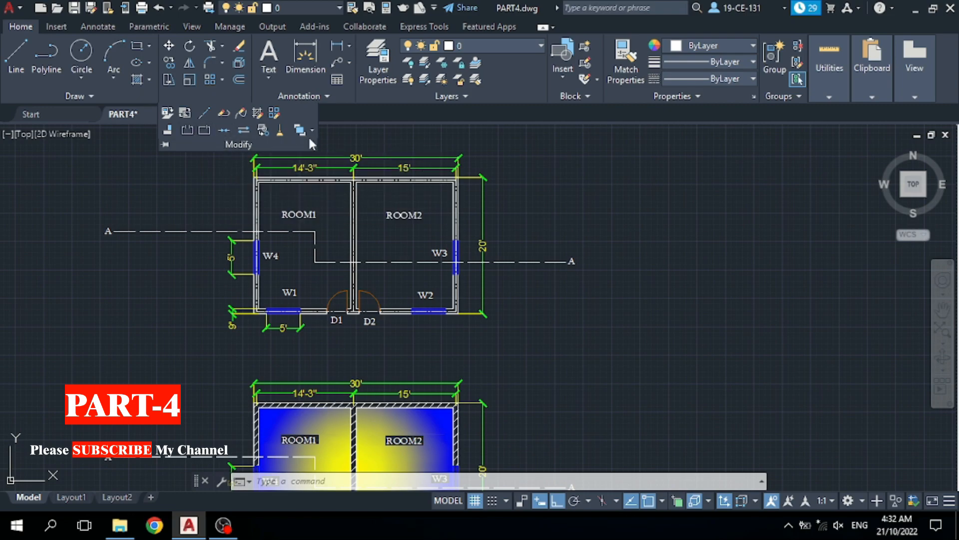
click(582, 173)
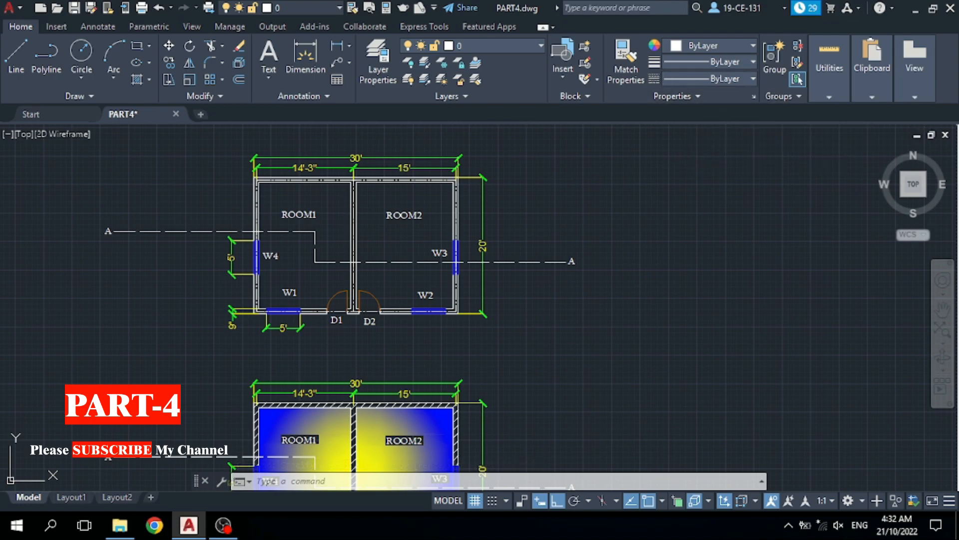
Examine the upper floor plan's walls, centre lines, dimensions and A-A section line
scroll(318, 189, up, 5)
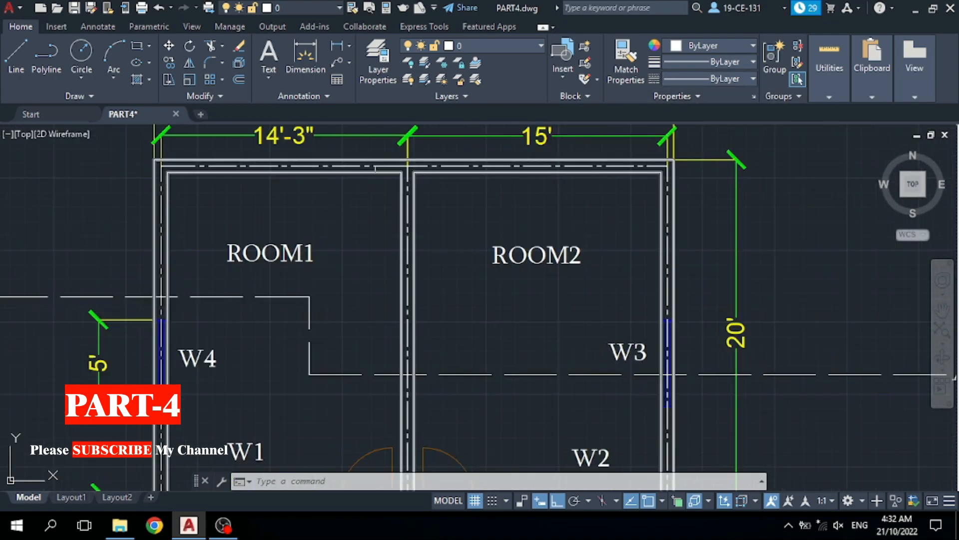
scroll(394, 164, down, 3)
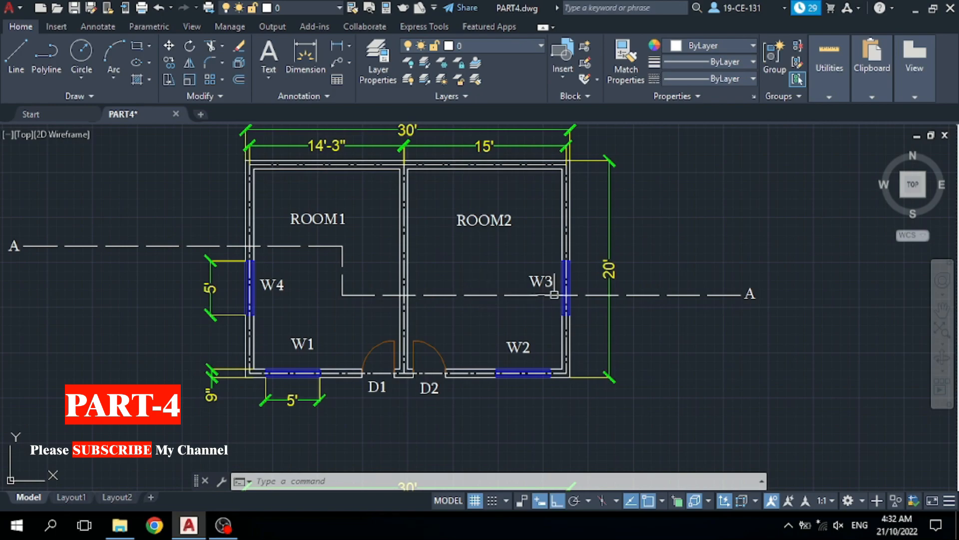
scroll(554, 295, down, 4)
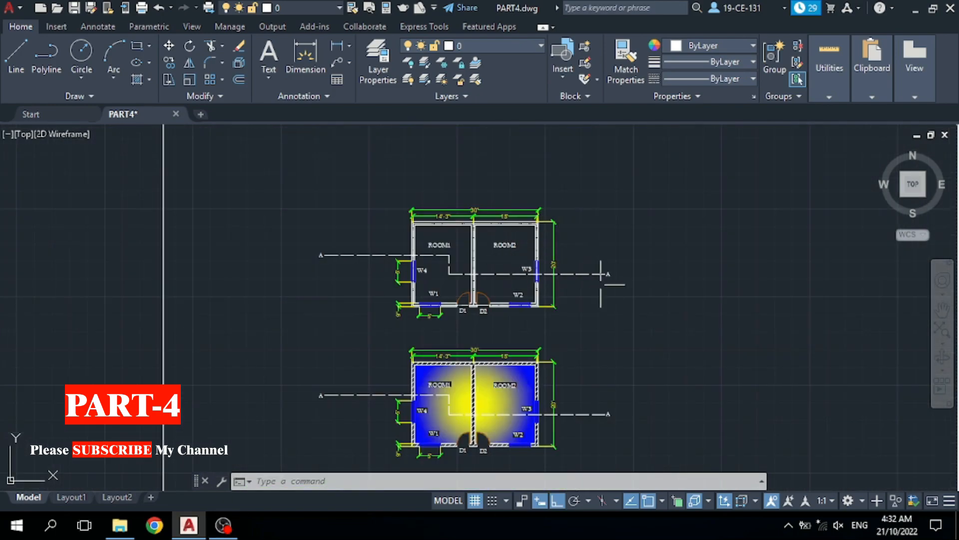
scroll(567, 252, up, 2)
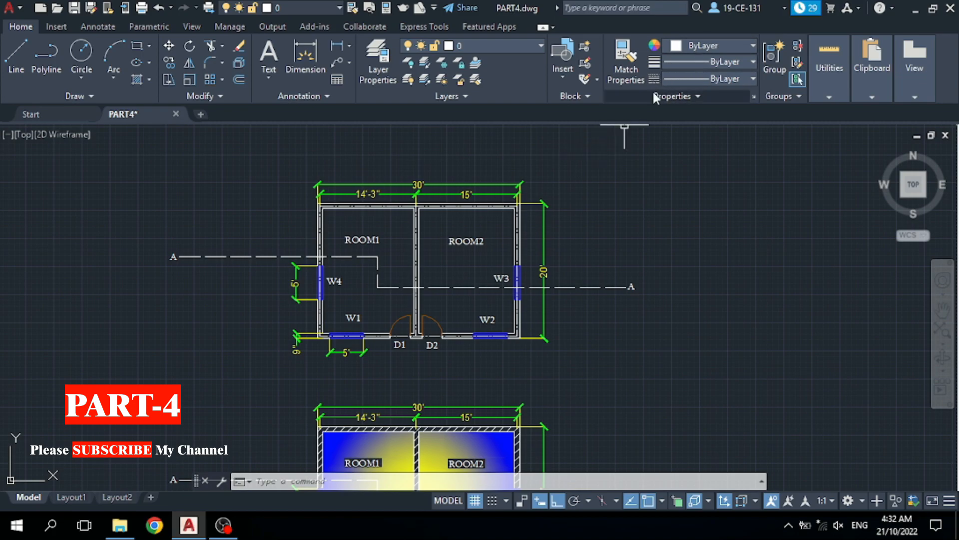
scroll(472, 214, down, 2)
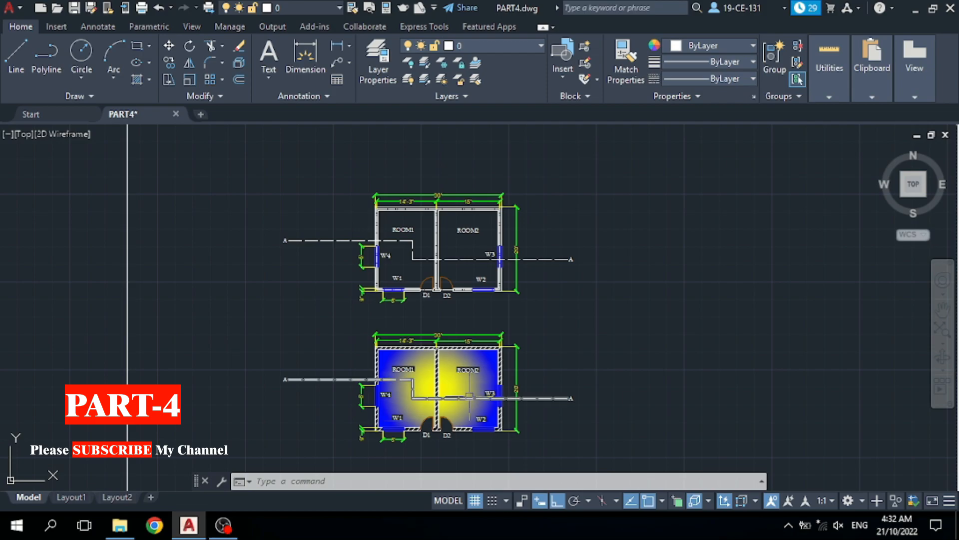
scroll(450, 325, up, 2)
scroll(450, 250, down, 2)
scroll(476, 213, up, 2)
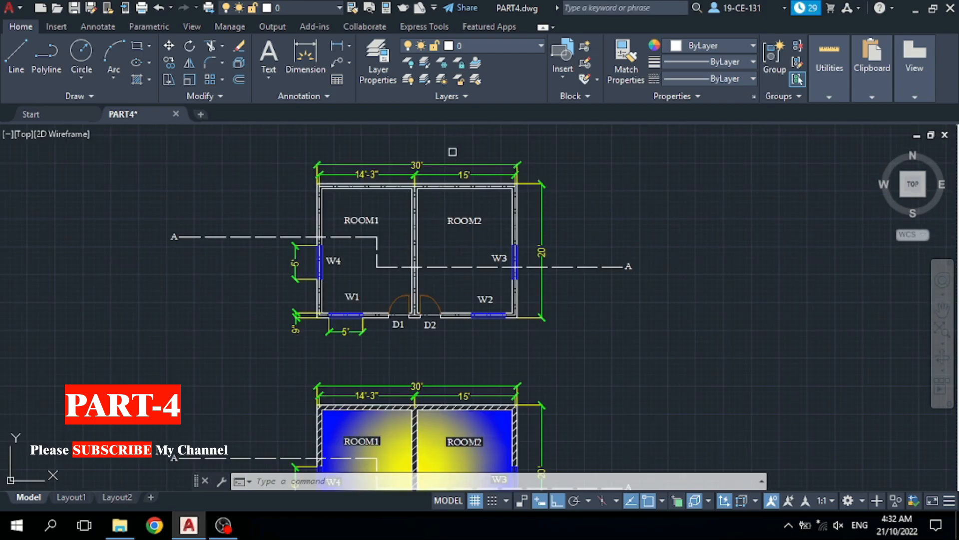
scroll(436, 204, up, 2)
scroll(381, 144, up, 2)
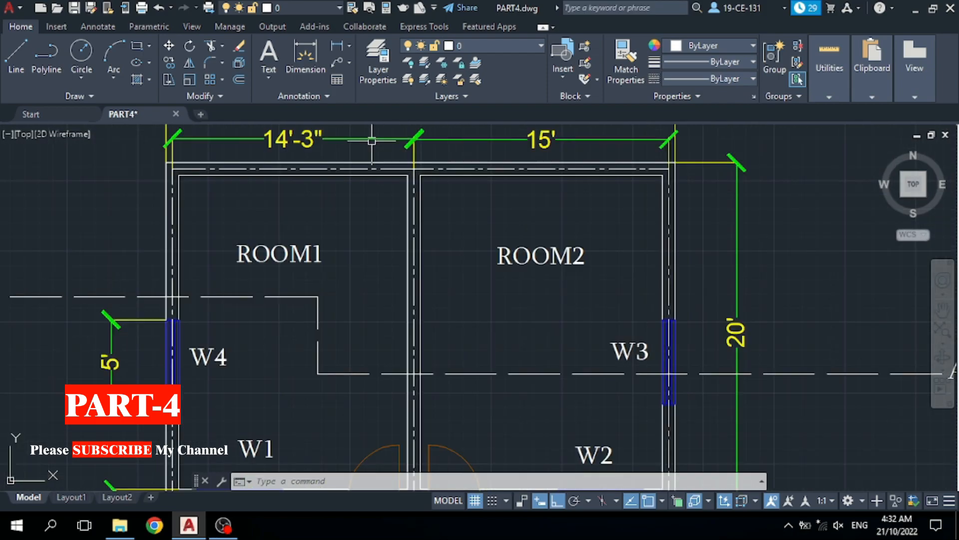
scroll(255, 175, up, 2)
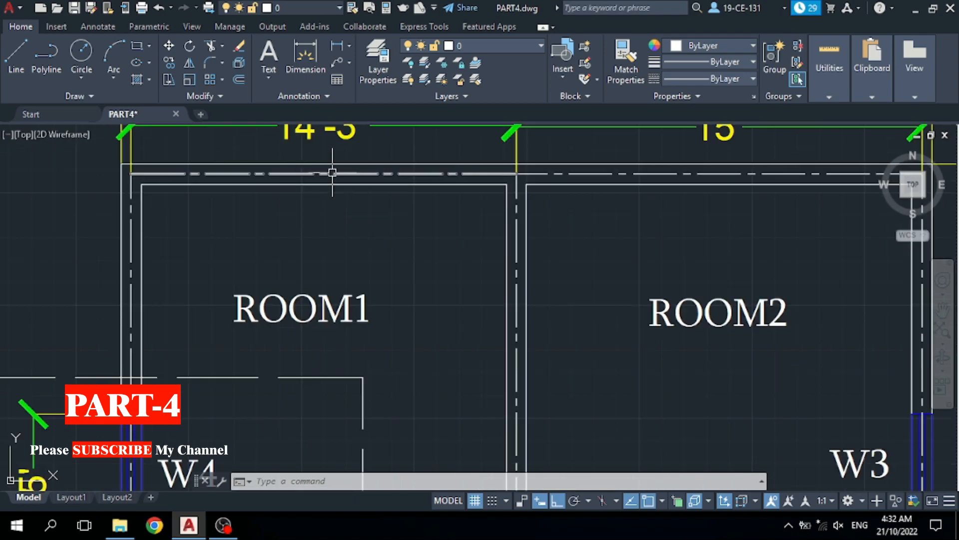
scroll(284, 170, down, 2)
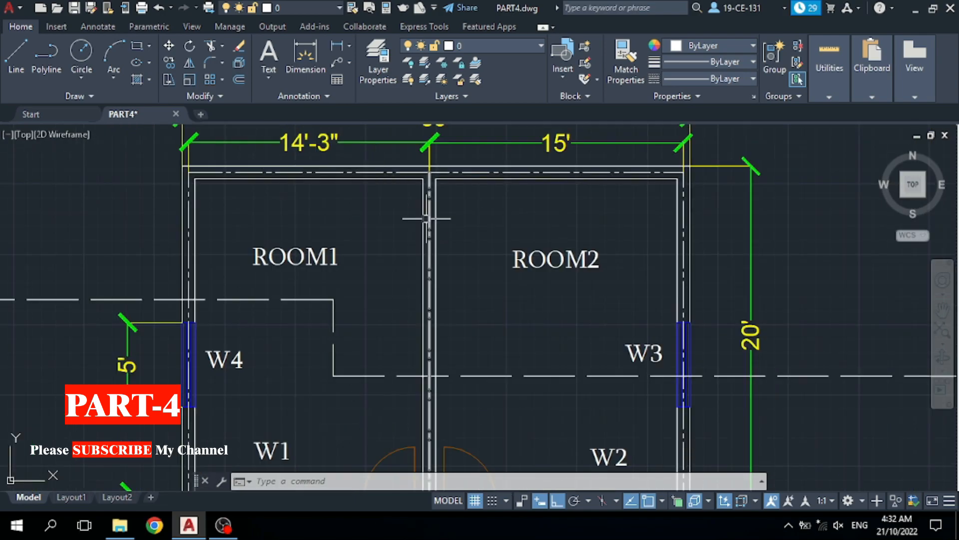
scroll(367, 278, down, 2)
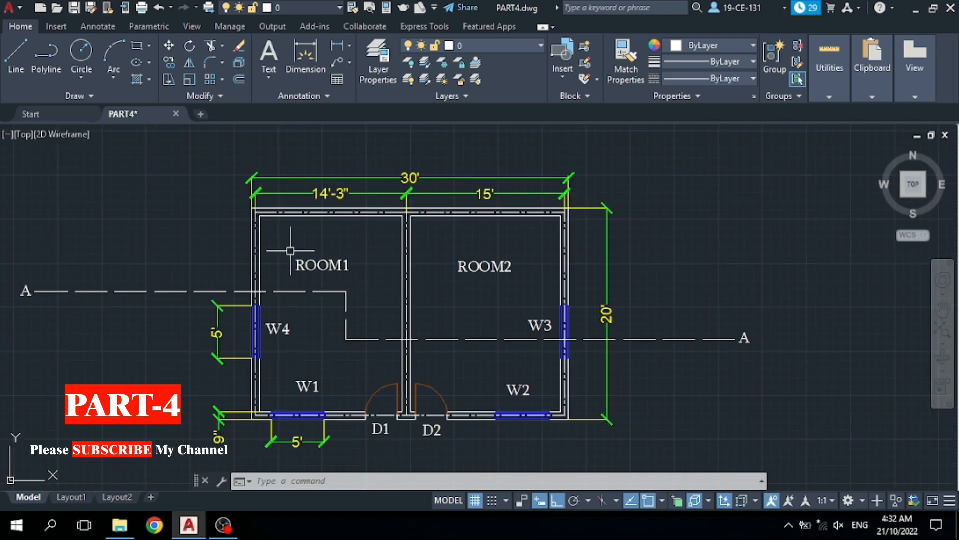
Examine the lower floor plan's diagonal wall hatching and the gradient fill in ROOM1 and ROOM2
scroll(332, 180, down, 2)
scroll(375, 235, down, 2)
scroll(420, 375, up, 2)
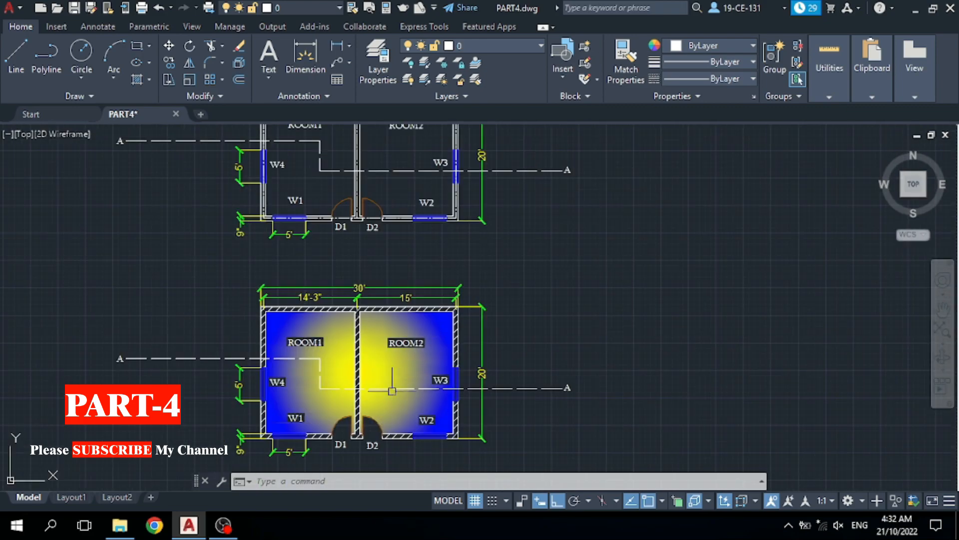
scroll(385, 345, up, 2)
scroll(376, 322, down, 2)
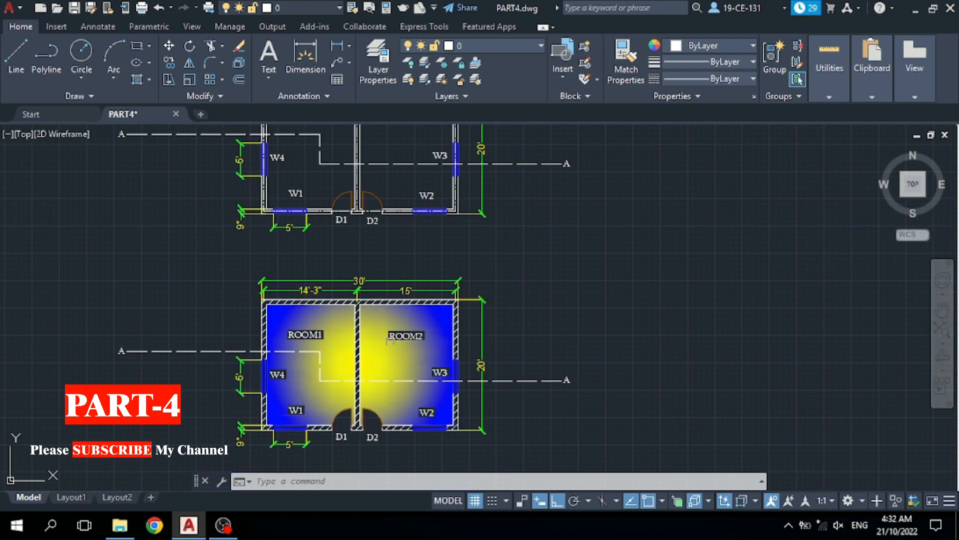
scroll(385, 255, down, 2)
scroll(356, 136, up, 2)
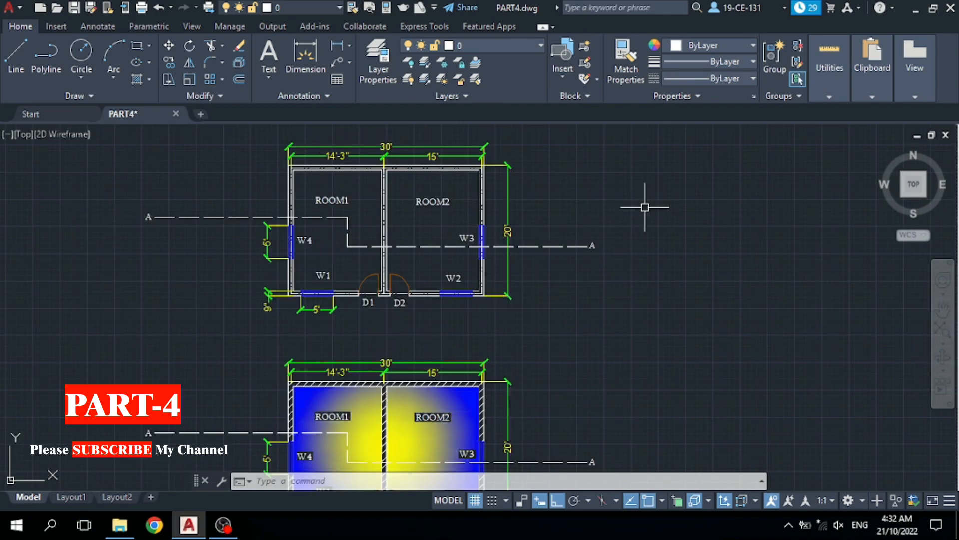
scroll(540, 280, down, 2)
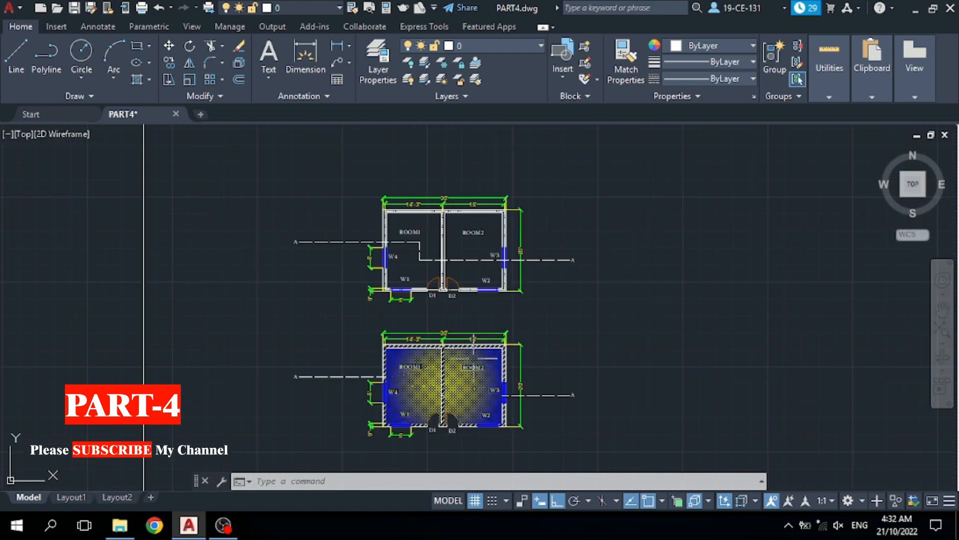
scroll(473, 345, up, 4)
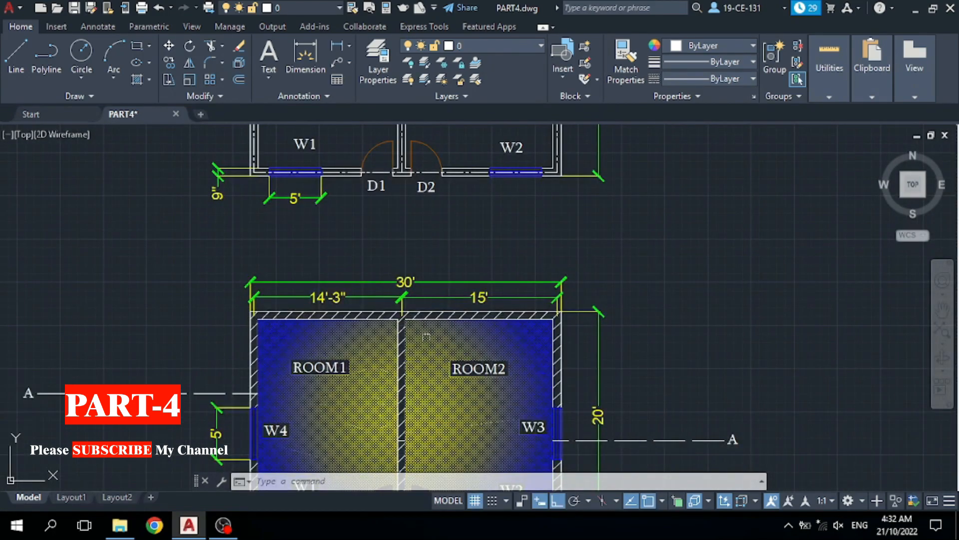
scroll(400, 317, up, 8)
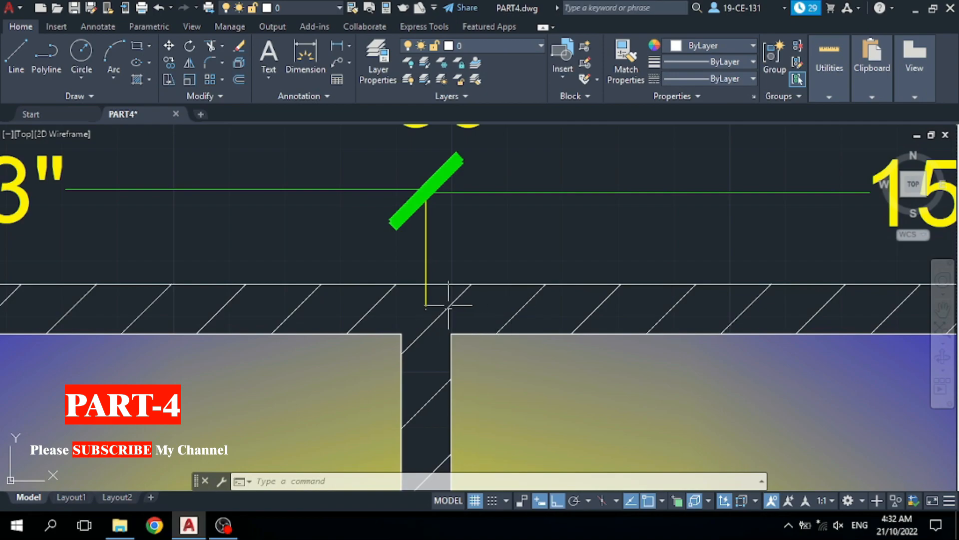
scroll(448, 305, down, 8)
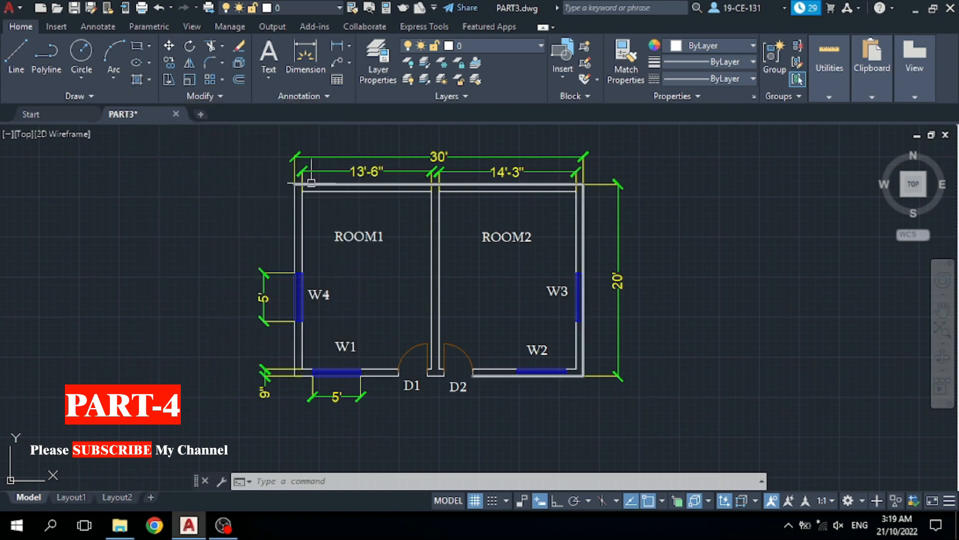
Draw a practice rectangle in the empty space to the left of the floor plan in PART3
click(140, 50)
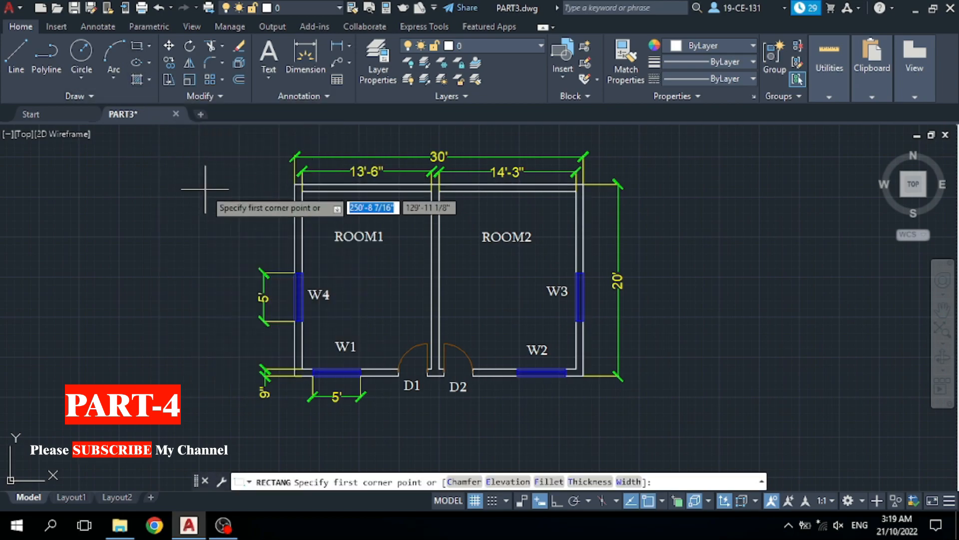
click(60, 170)
click(95, 233)
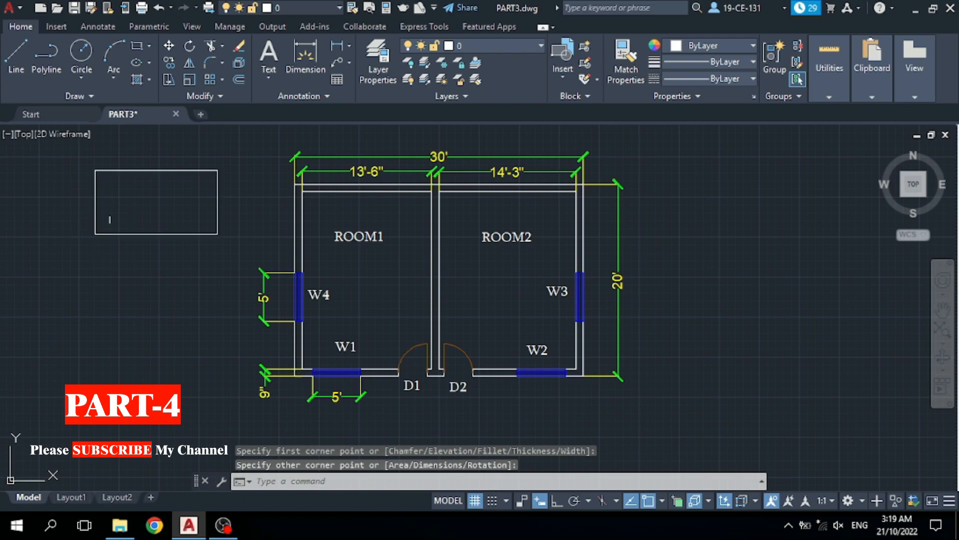
Hatch the inside of the practice rectangle with the ANGLE pattern
click(137, 80)
click(170, 204)
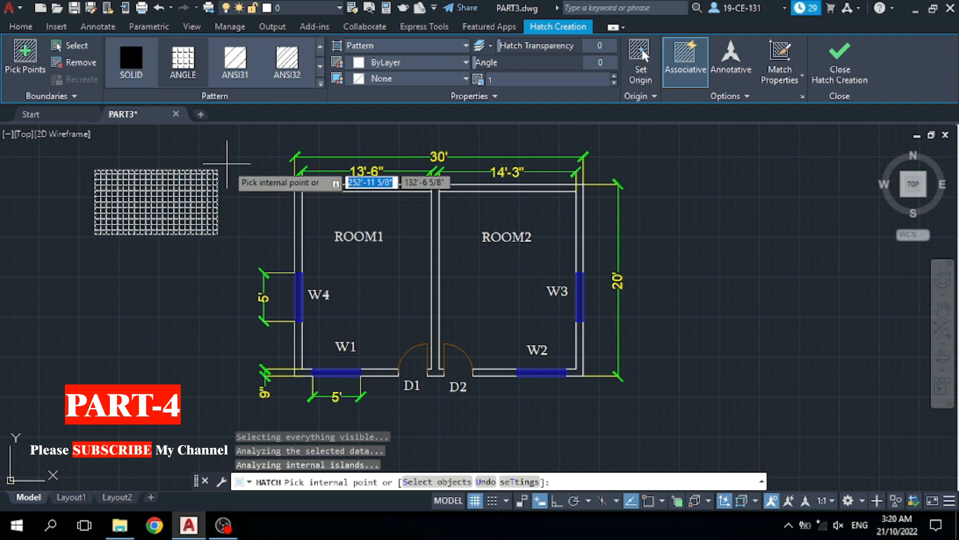
key(Return)
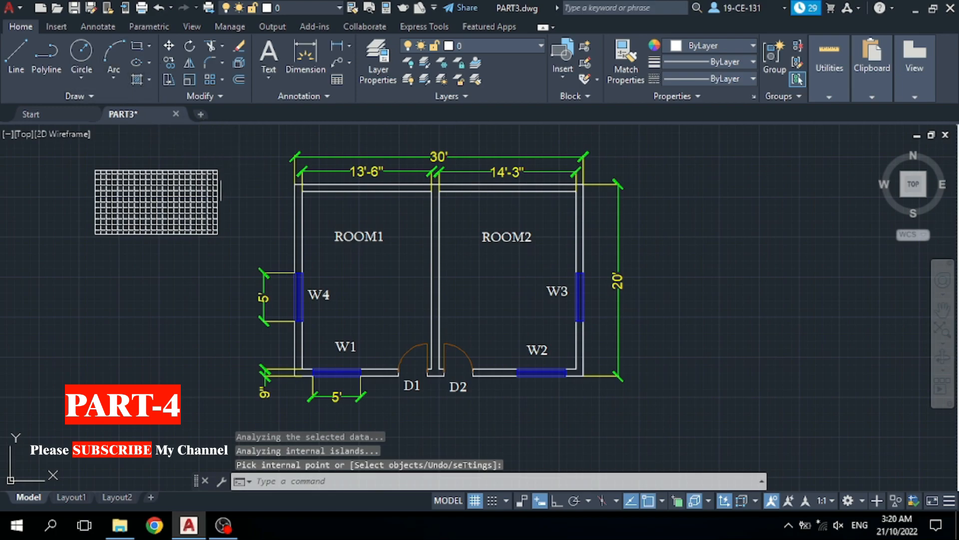
With Ortho on, draw a rectangular polyline about 10'-7" high below the hatched rectangle, leaving a small gap at its lower-right corner
scroll(278, 165, down, 2)
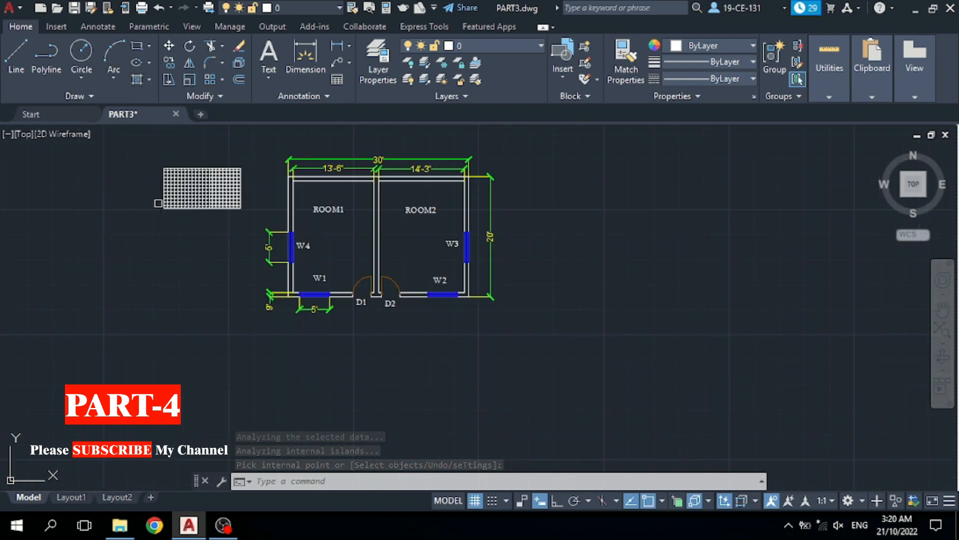
click(45, 58)
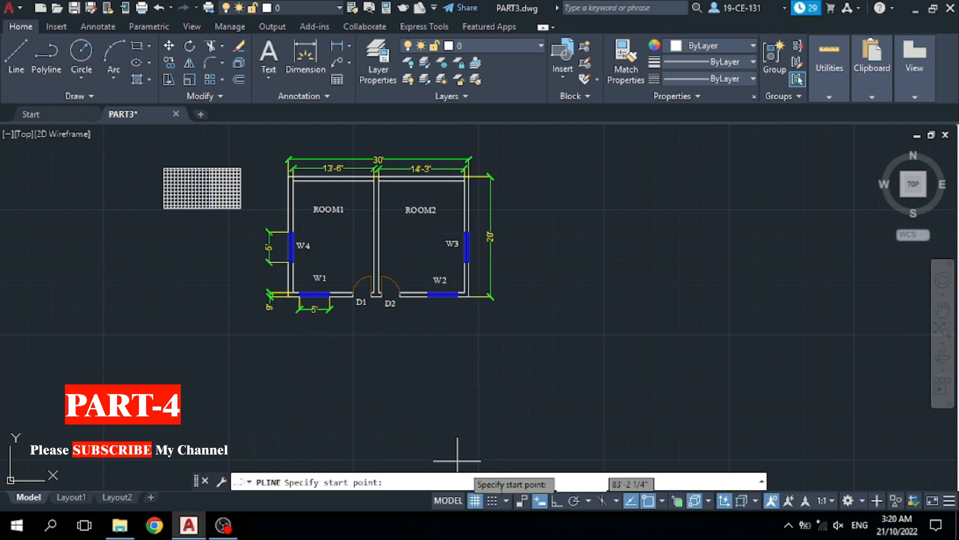
key(F8)
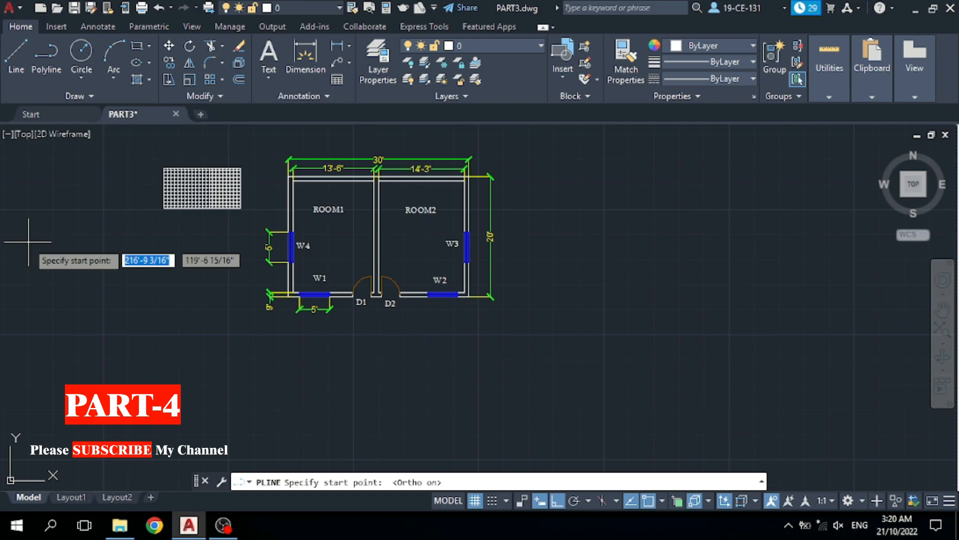
click(161, 317)
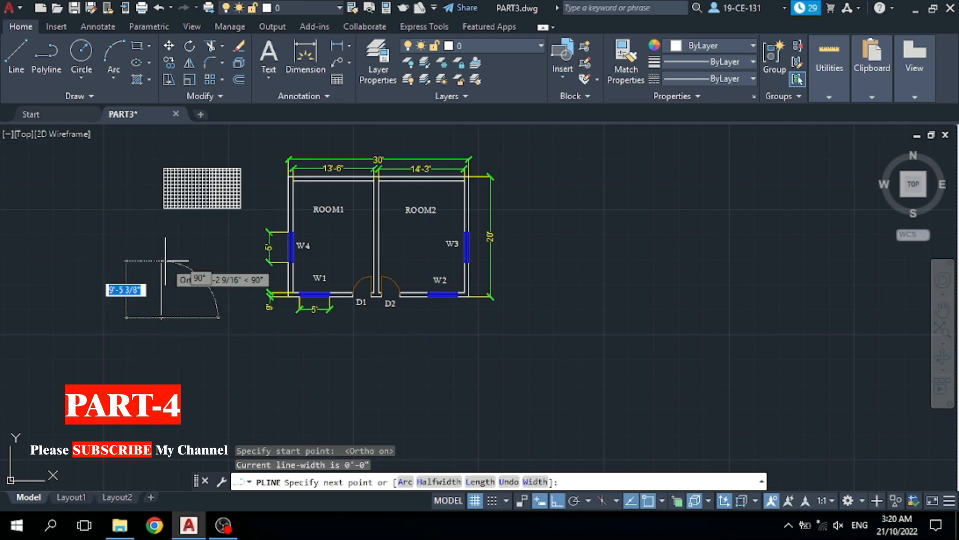
click(68, 310)
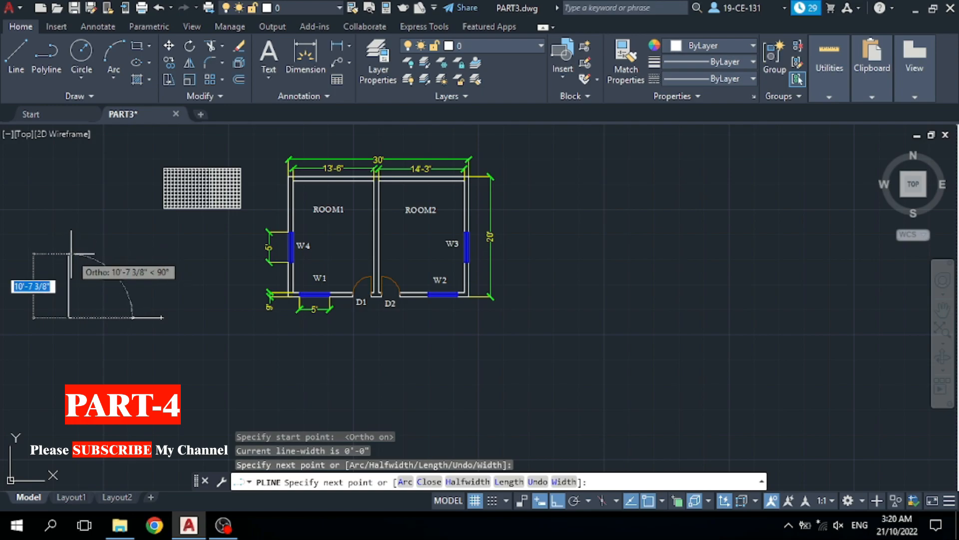
click(71, 254)
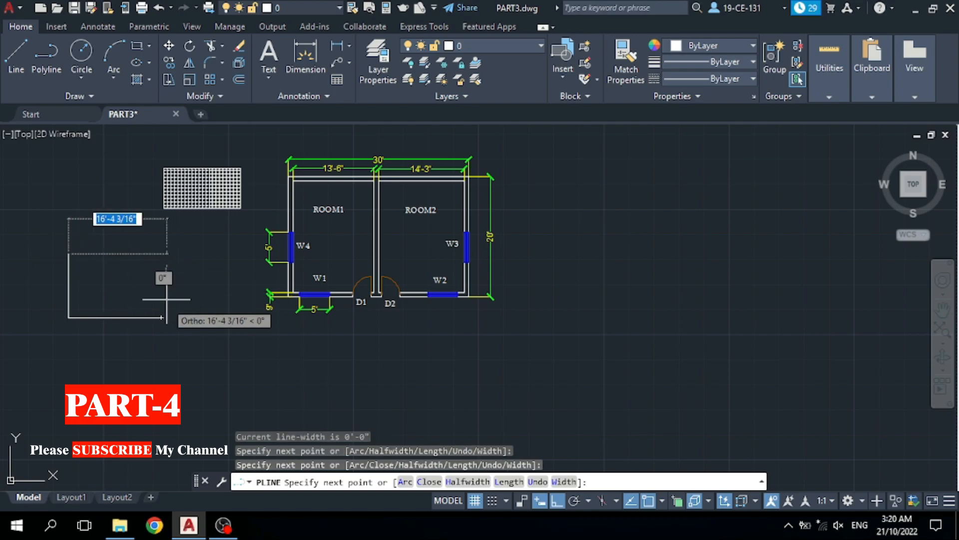
click(165, 285)
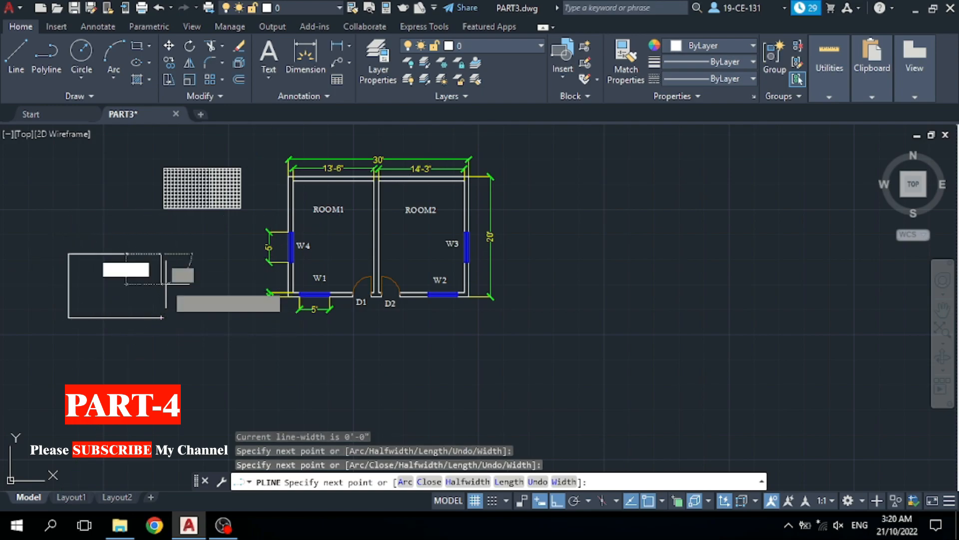
scroll(160, 326, up, 4)
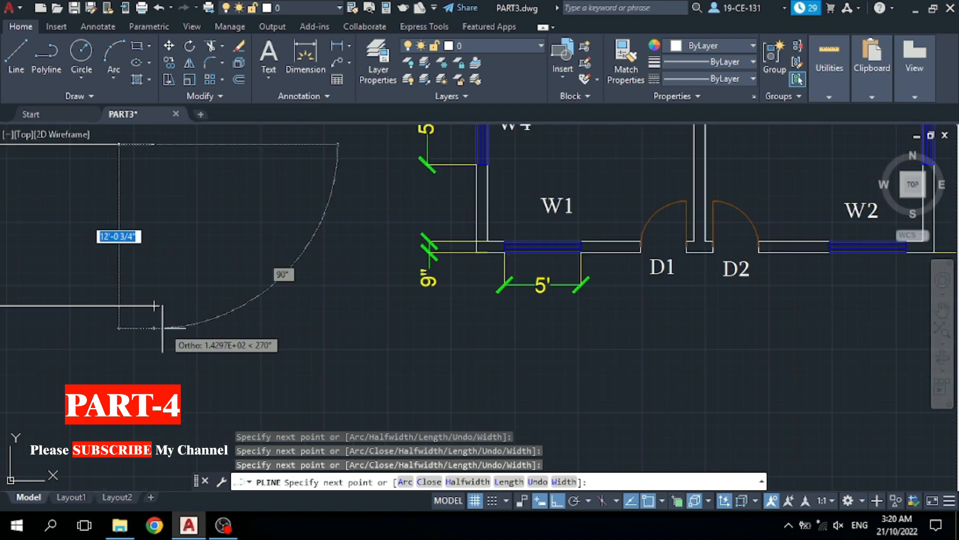
scroll(163, 326, up, 2)
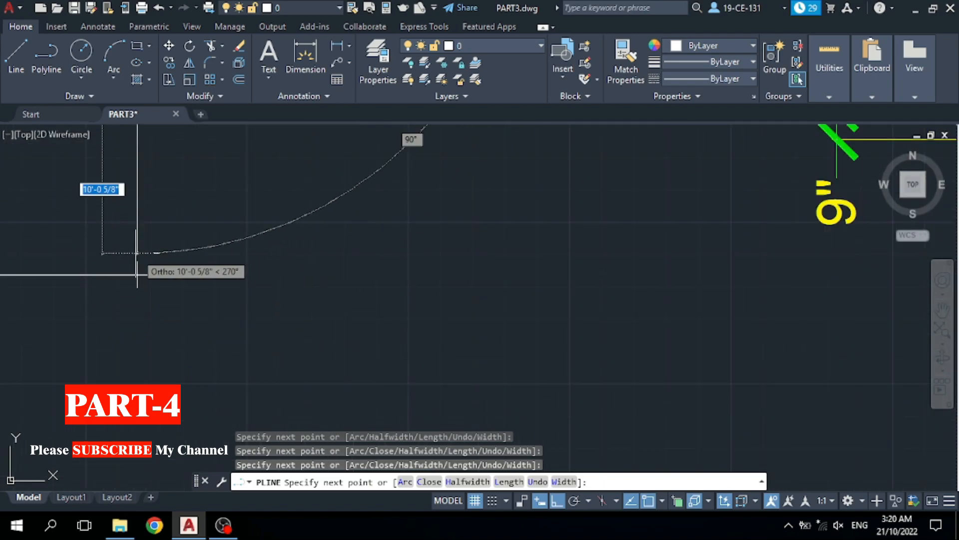
right_click(185, 248)
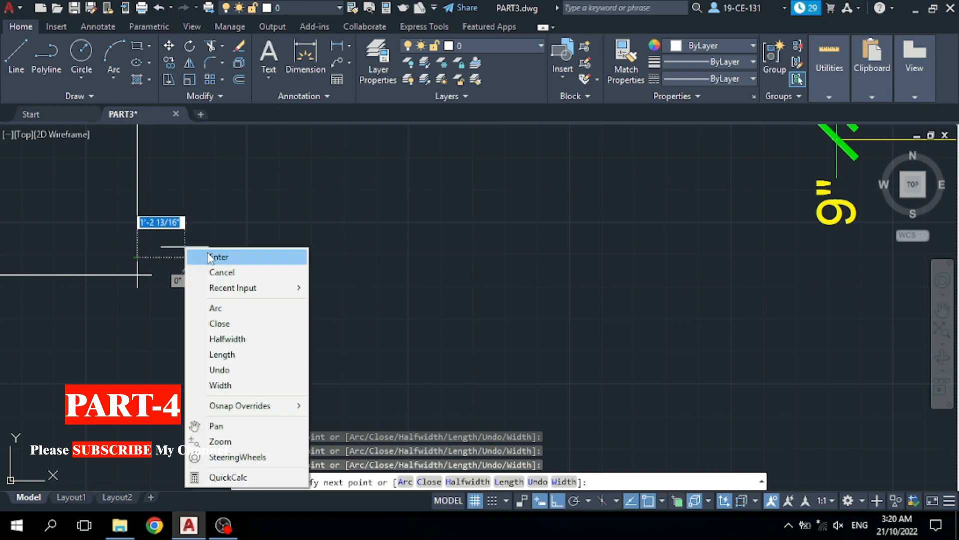
click(209, 257)
scroll(321, 278, down, 8)
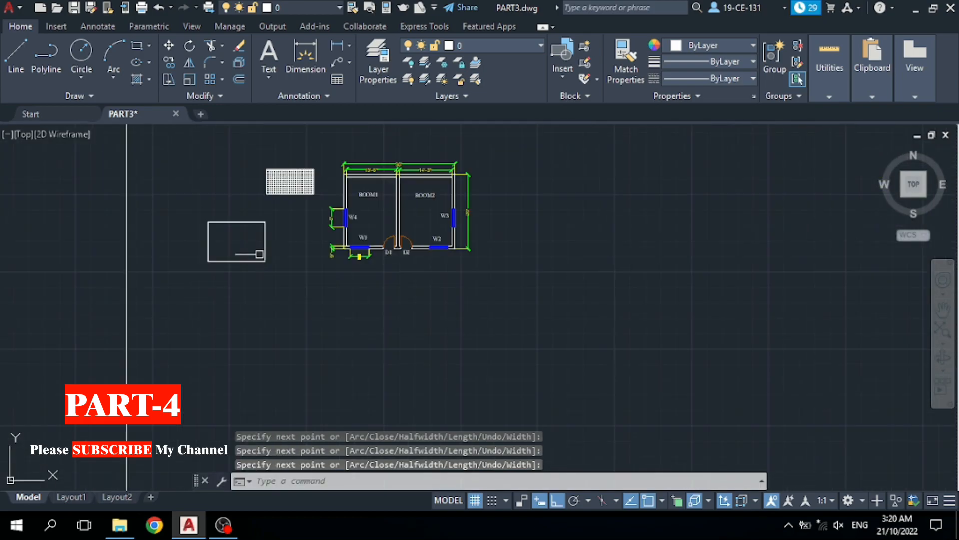
scroll(263, 267, up, 6)
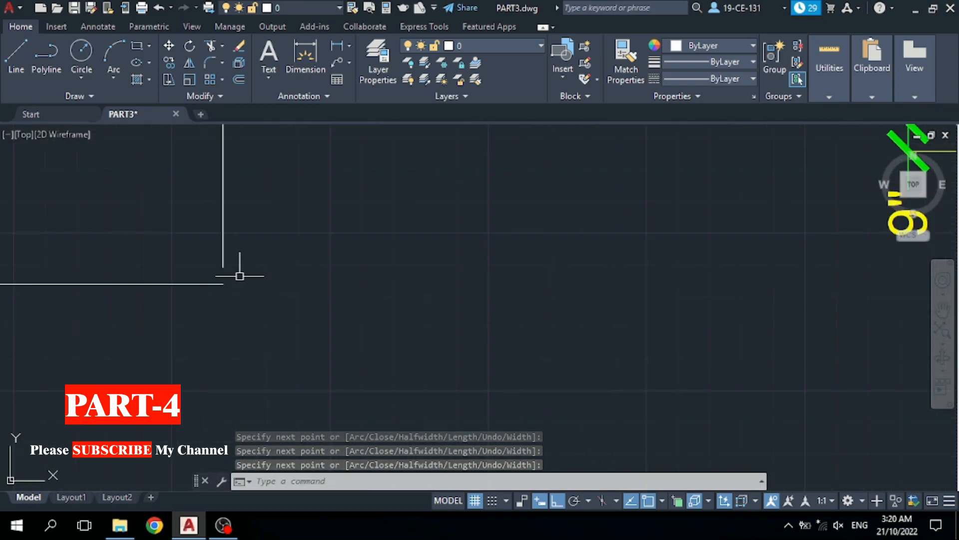
Try to hatch the inside of the open practice rectangle and inspect the gap at its lower-right corner
scroll(304, 280, down, 7)
scroll(256, 208, up, 2)
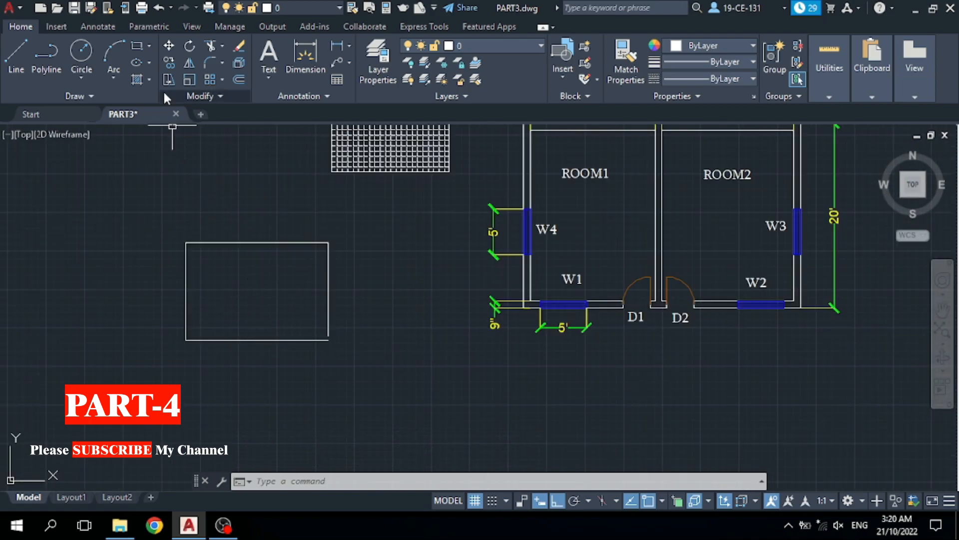
click(137, 80)
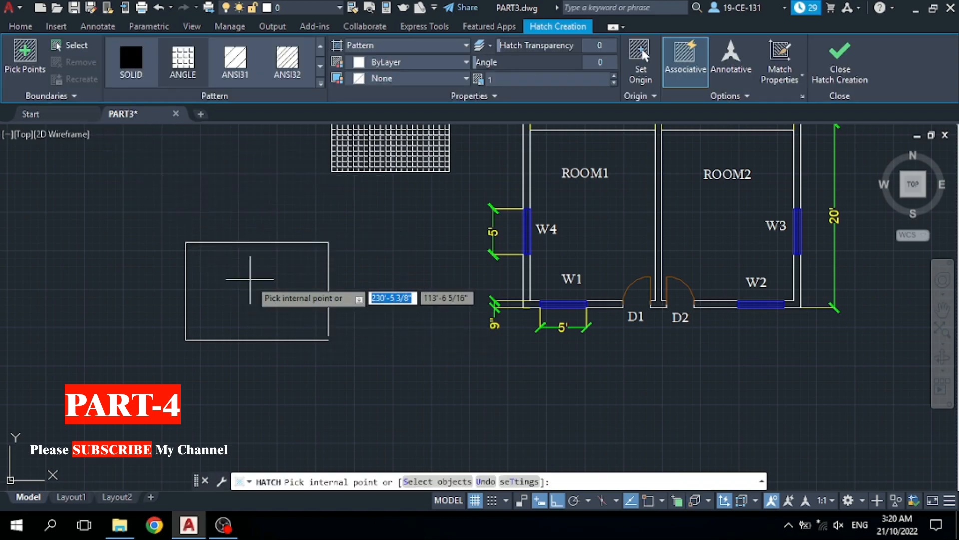
click(248, 283)
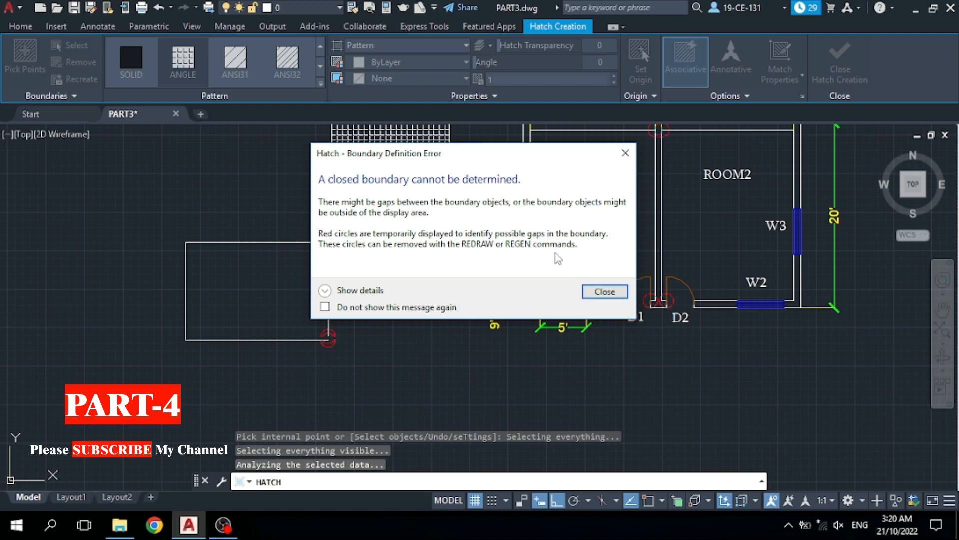
click(604, 294)
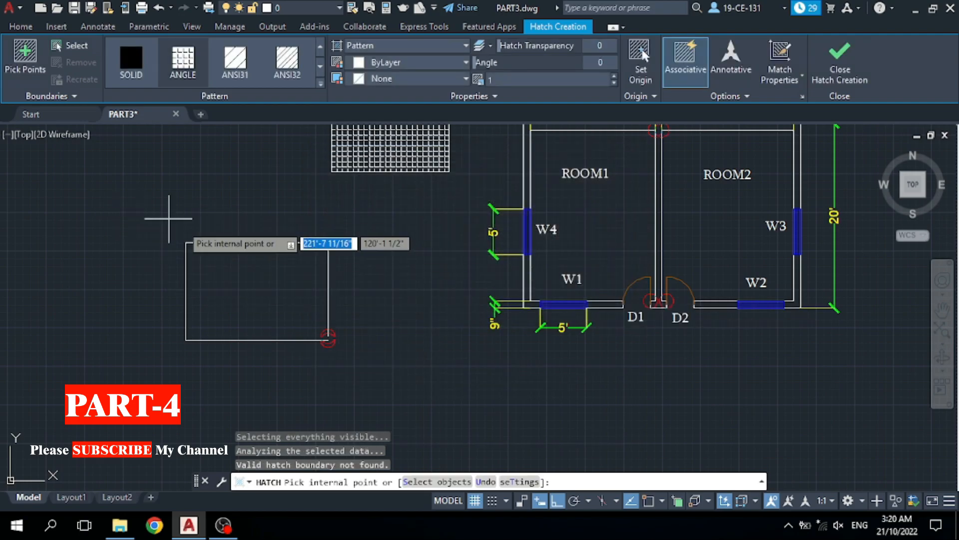
scroll(375, 372, up, 4)
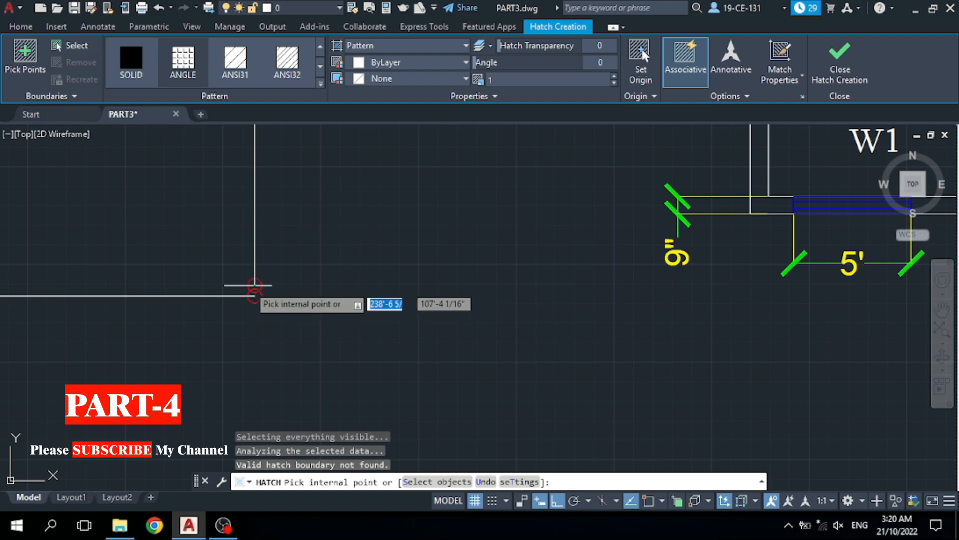
scroll(343, 337, down, 5)
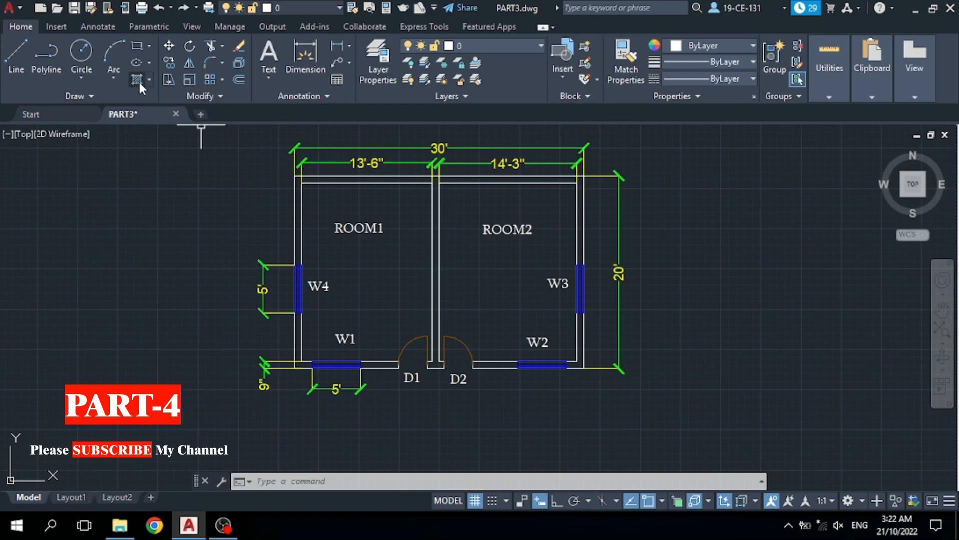
Start a hatch for the floor plan, trying the Gradient type before setting it to Solid
click(139, 80)
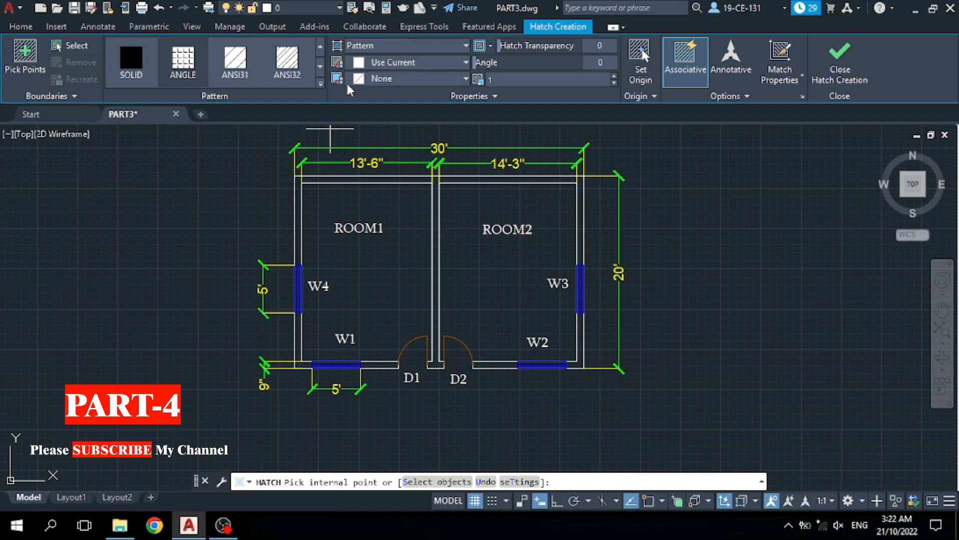
click(443, 49)
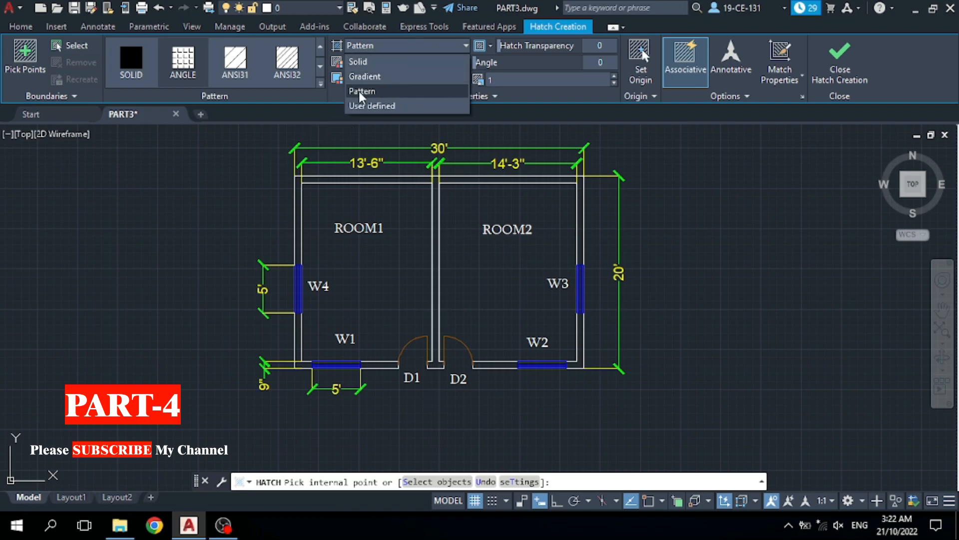
click(375, 77)
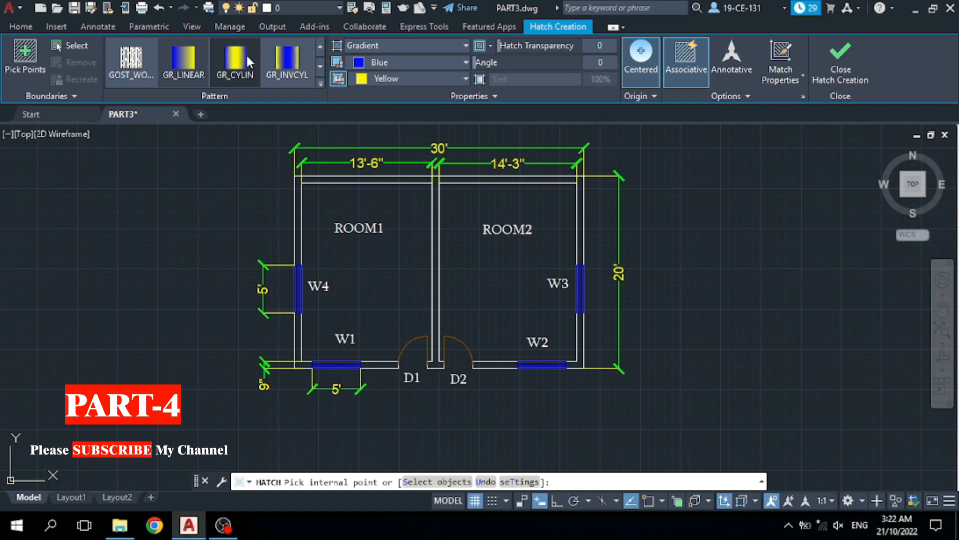
click(425, 44)
click(375, 61)
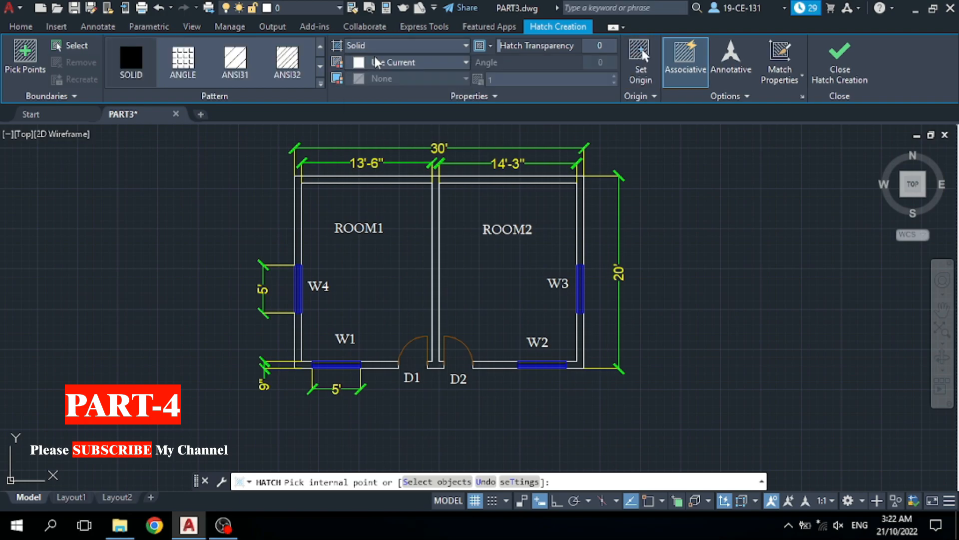
click(425, 50)
click(424, 49)
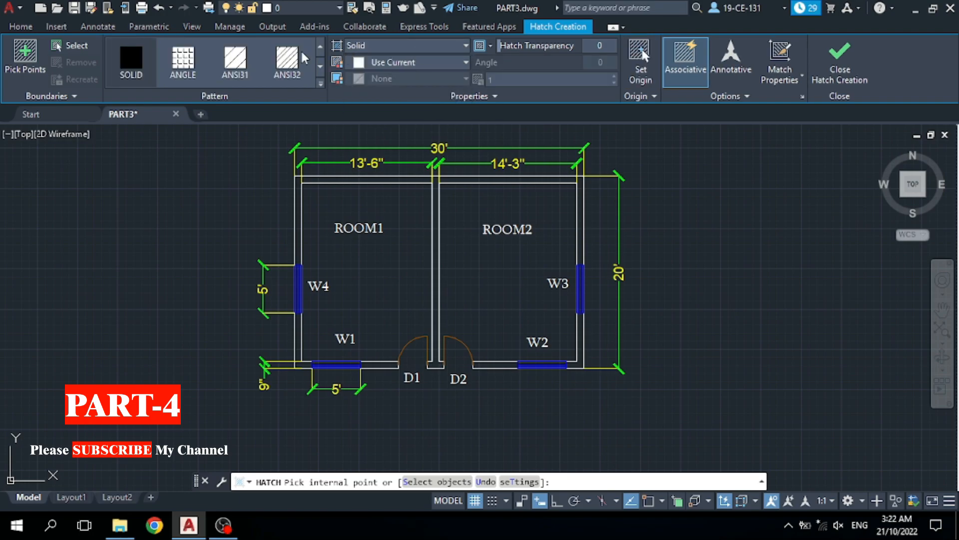
Hatch the connected top wall, upper side walls and middle partition of the floor plan with the ANSI31 pattern
click(321, 84)
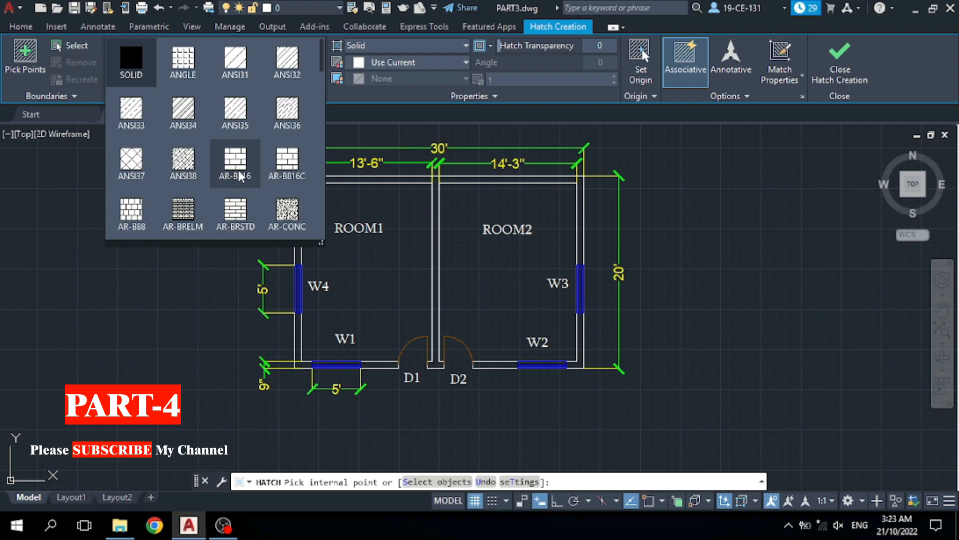
scroll(246, 165, down, 4)
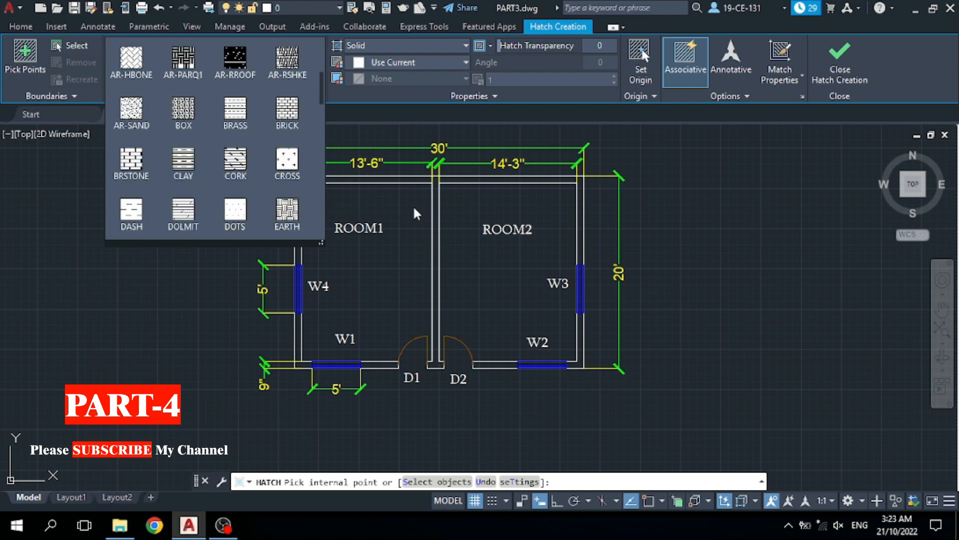
scroll(287, 165, up, 4)
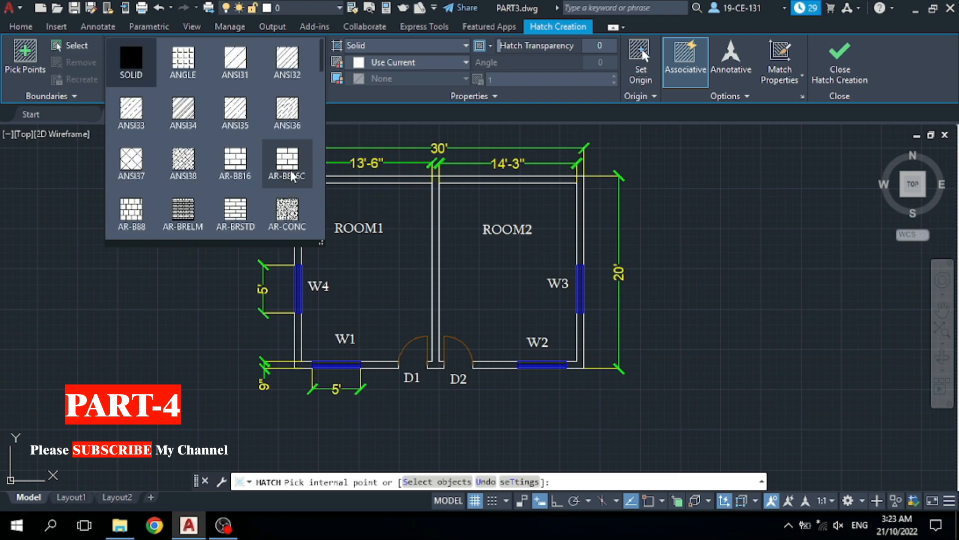
click(240, 69)
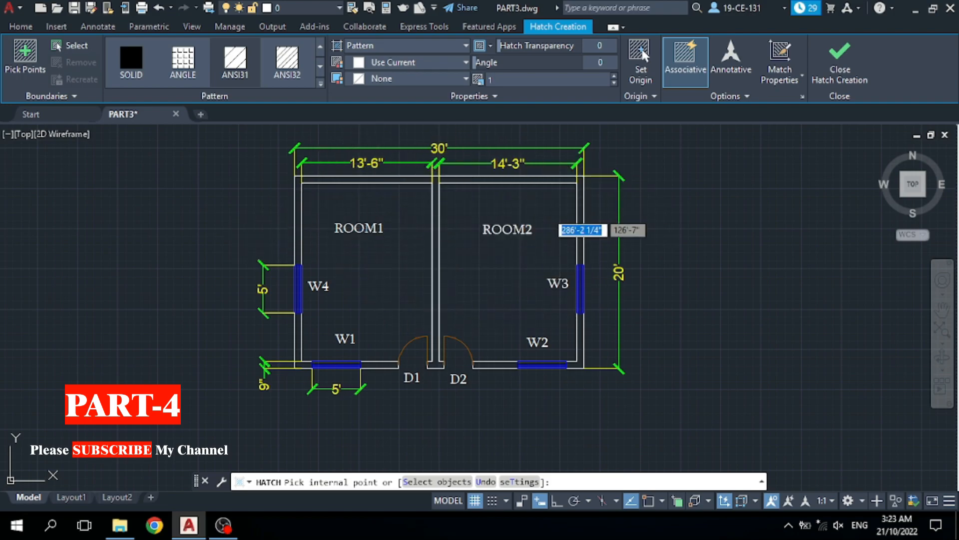
scroll(469, 228, up, 6)
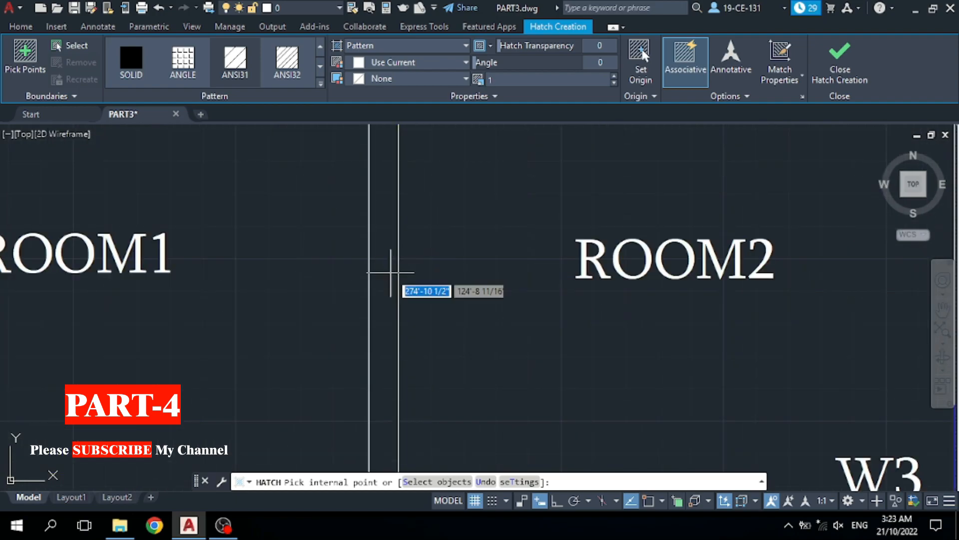
scroll(398, 215, down, 6)
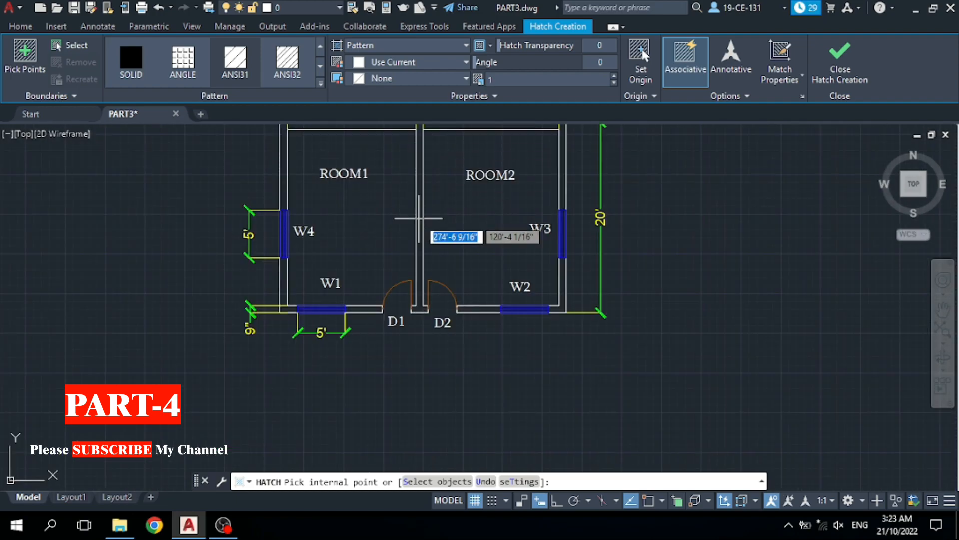
scroll(422, 220, up, 2)
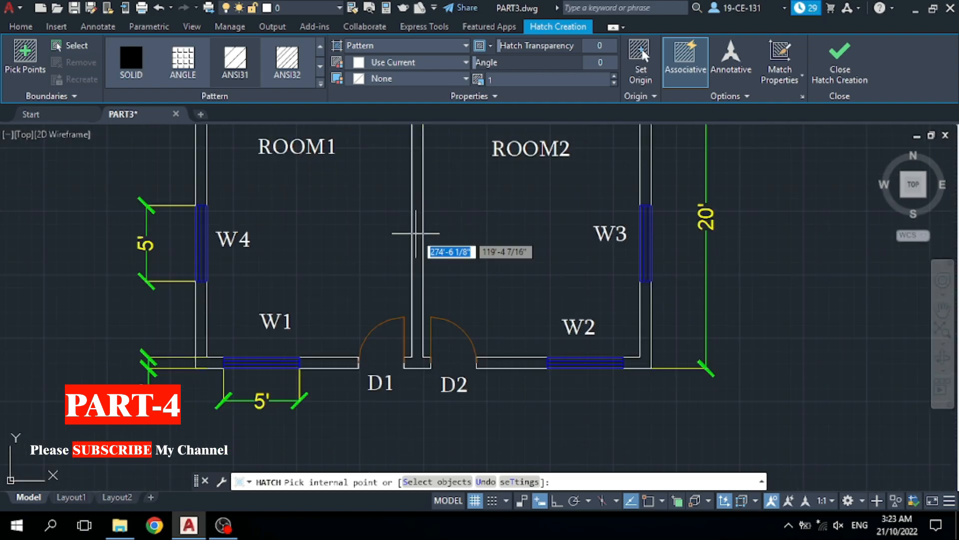
click(417, 236)
scroll(432, 215, down, 3)
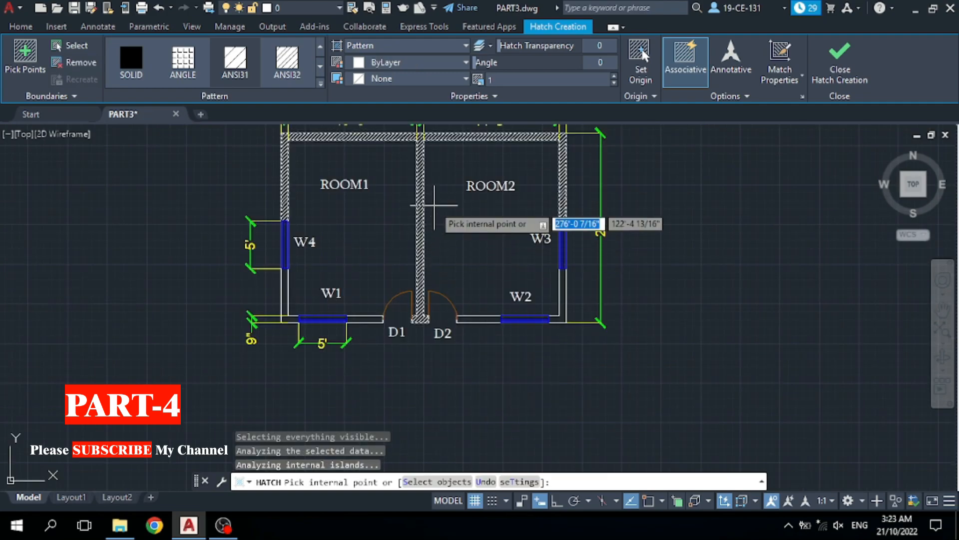
scroll(403, 150, up, 5)
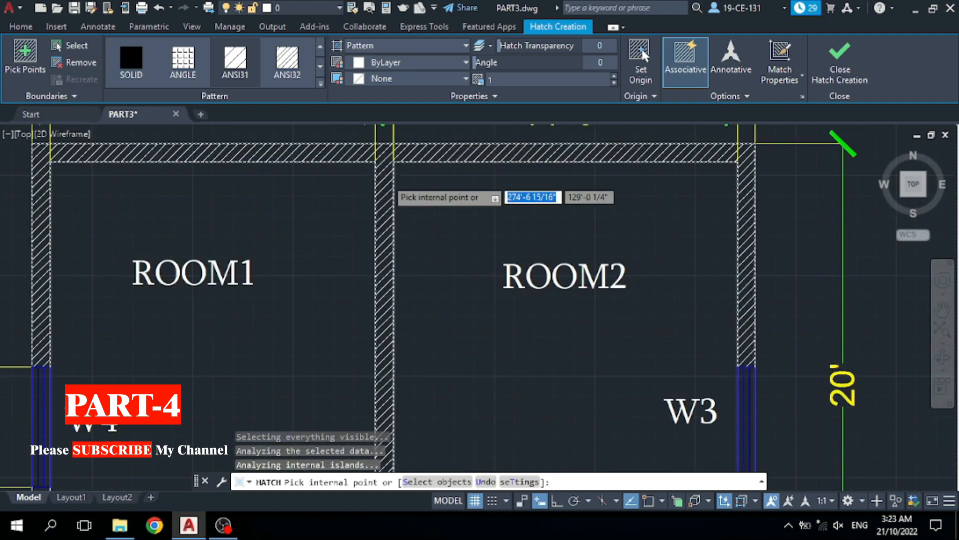
scroll(385, 195, down, 2)
scroll(448, 160, down, 2)
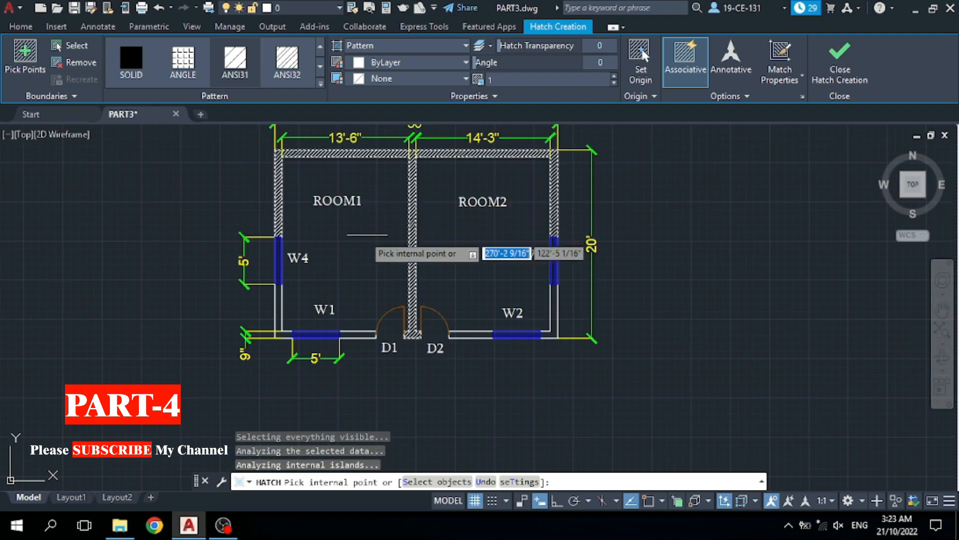
Add the lower-left corner wall and the wall pieces between W1 and D1 and between D2 and W2 to the hatch
scroll(300, 298, down, 2)
scroll(299, 275, up, 5)
click(269, 213)
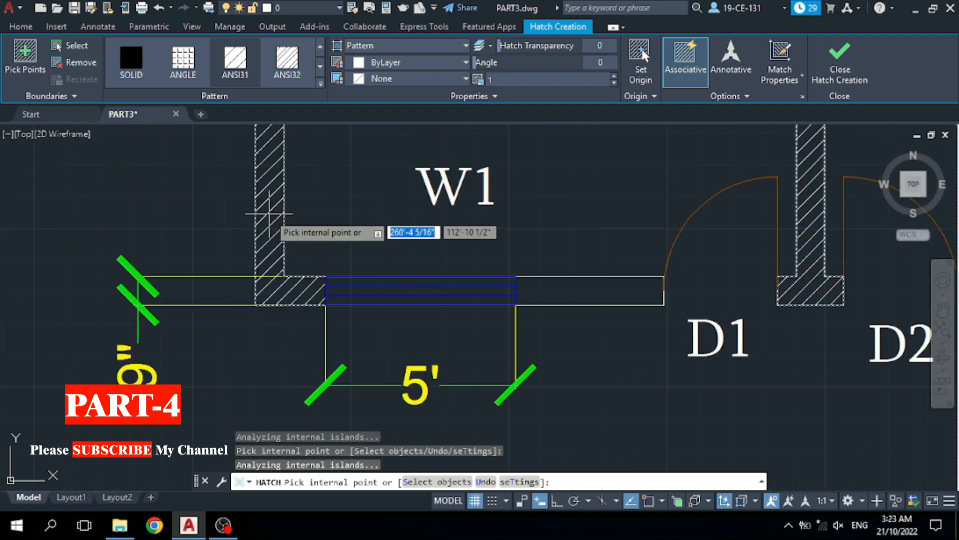
scroll(269, 214, down, 2)
click(475, 267)
click(716, 269)
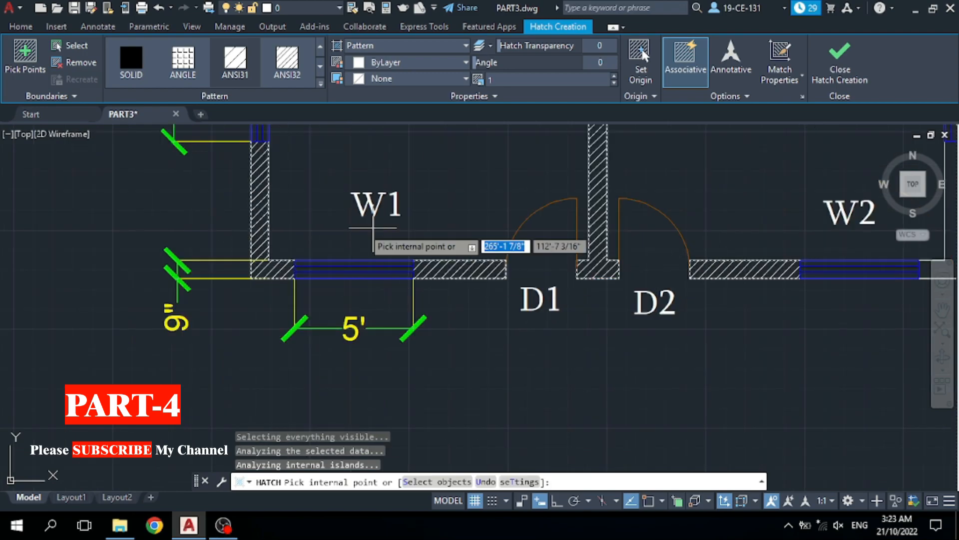
Add the lower-right corner wall between W2 and W3 to the hatch and finish the wall hatching
scroll(320, 239, down, 3)
click(567, 228)
scroll(568, 225, up, 5)
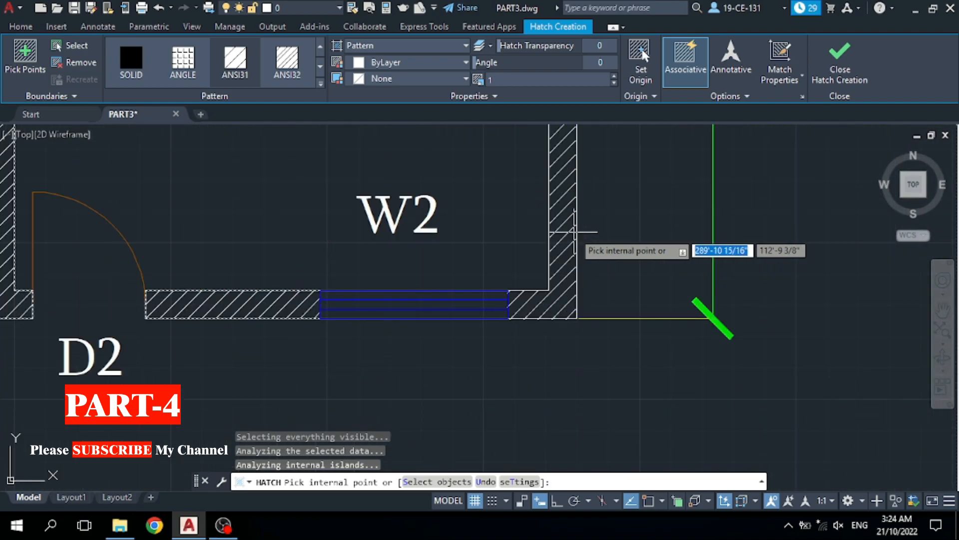
scroll(616, 305, down, 4)
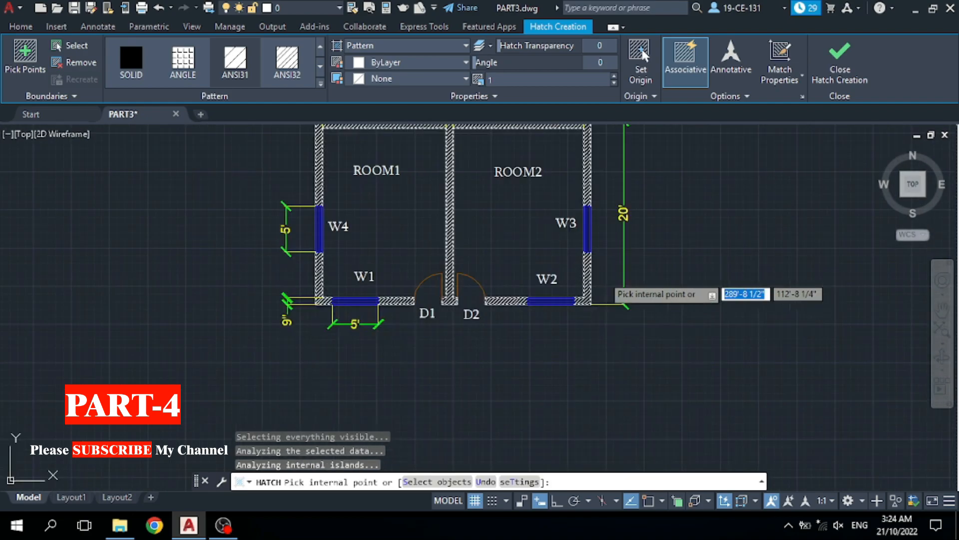
scroll(627, 280, down, 4)
scroll(638, 220, up, 4)
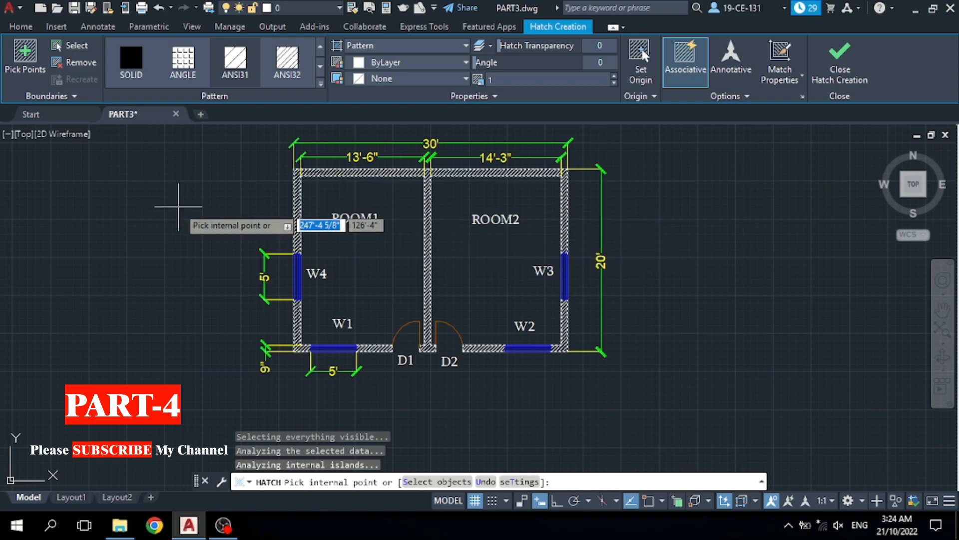
key(Return)
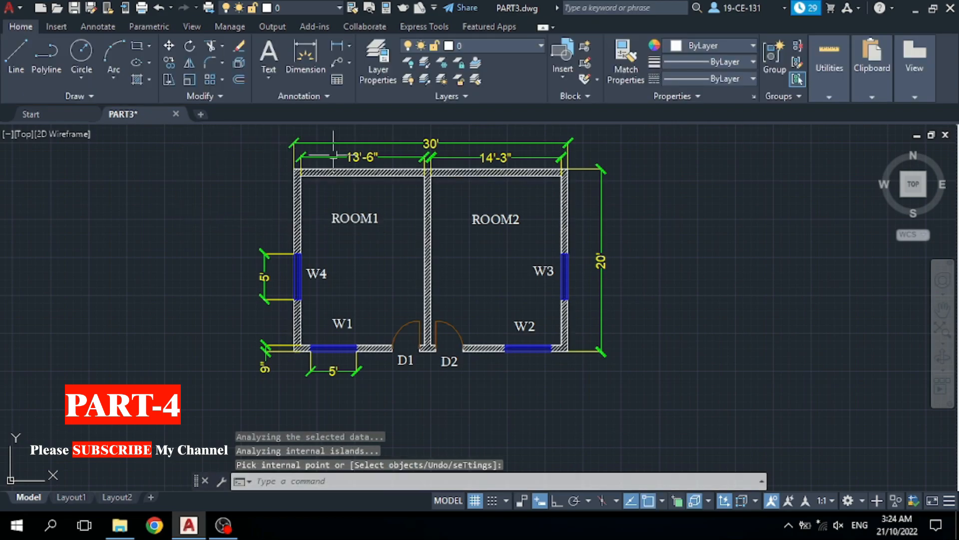
Select the ANSI31 hatch on the floor plan walls and try the ANGLE pattern on it
scroll(430, 173, up, 5)
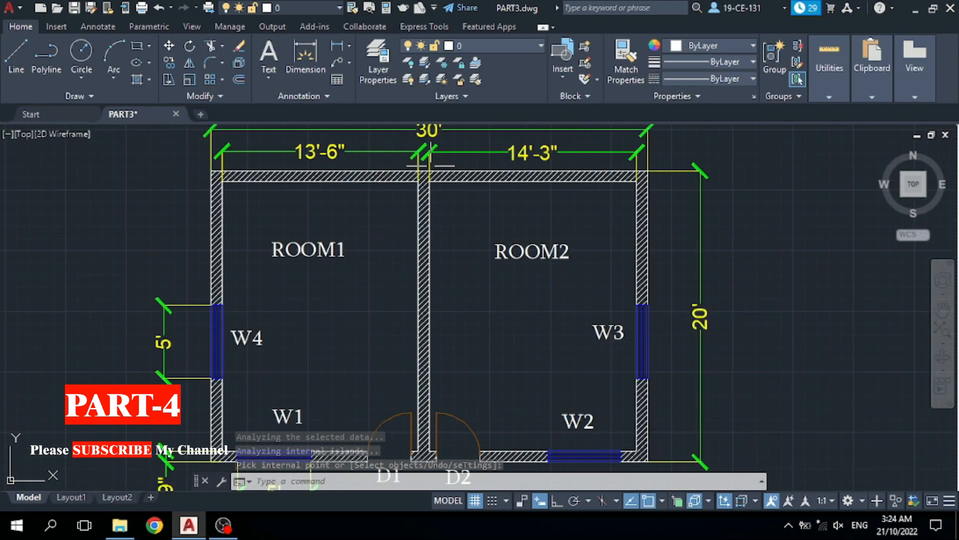
scroll(425, 174, down, 4)
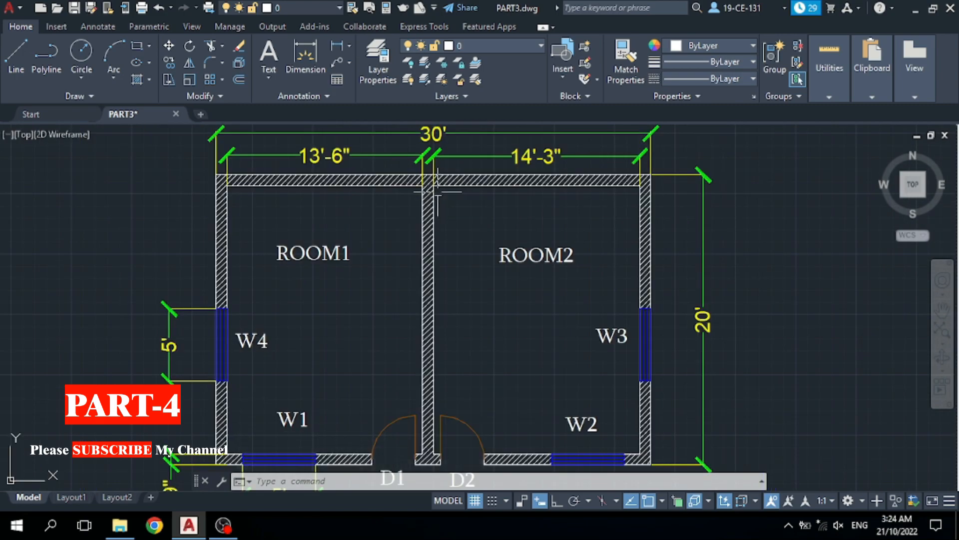
scroll(450, 188, down, 2)
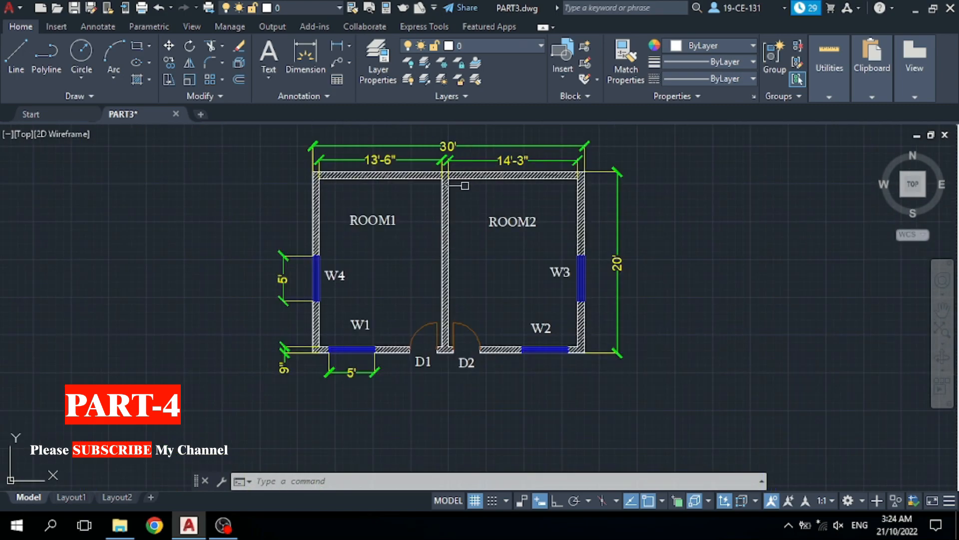
scroll(439, 220, up, 2)
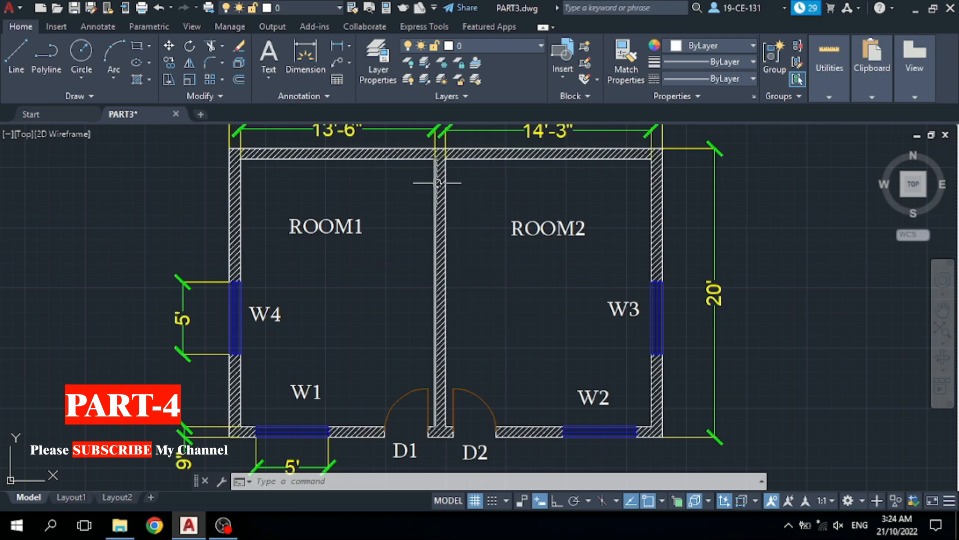
scroll(453, 282, up, 3)
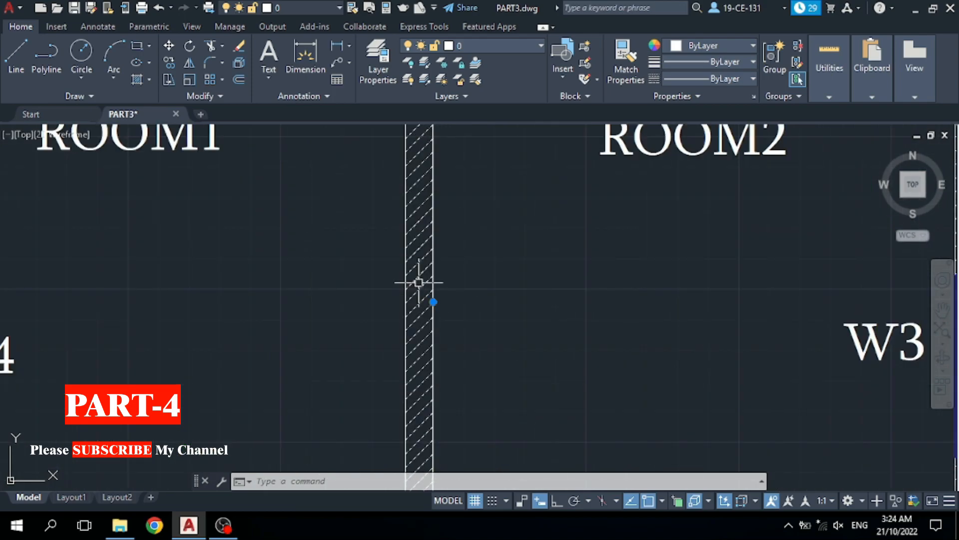
scroll(546, 276, down, 4)
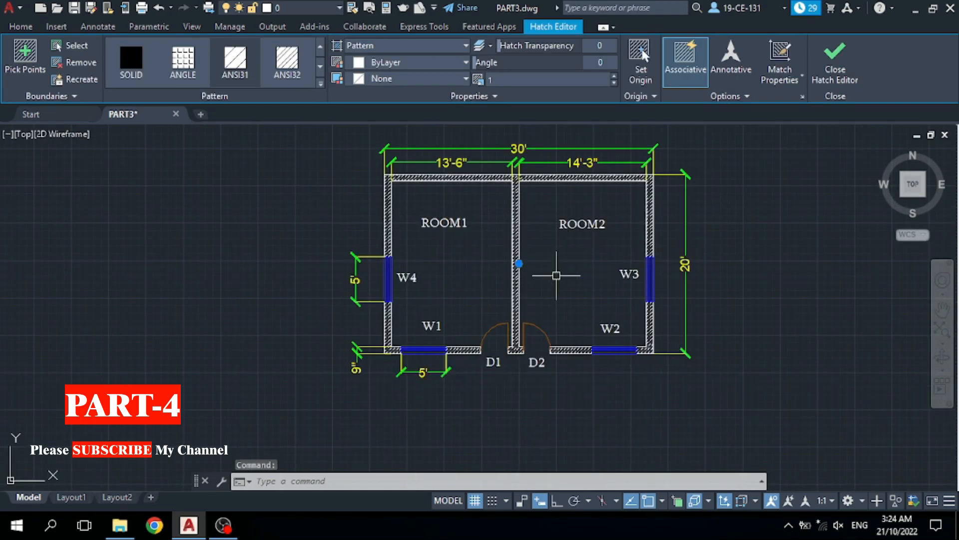
click(183, 62)
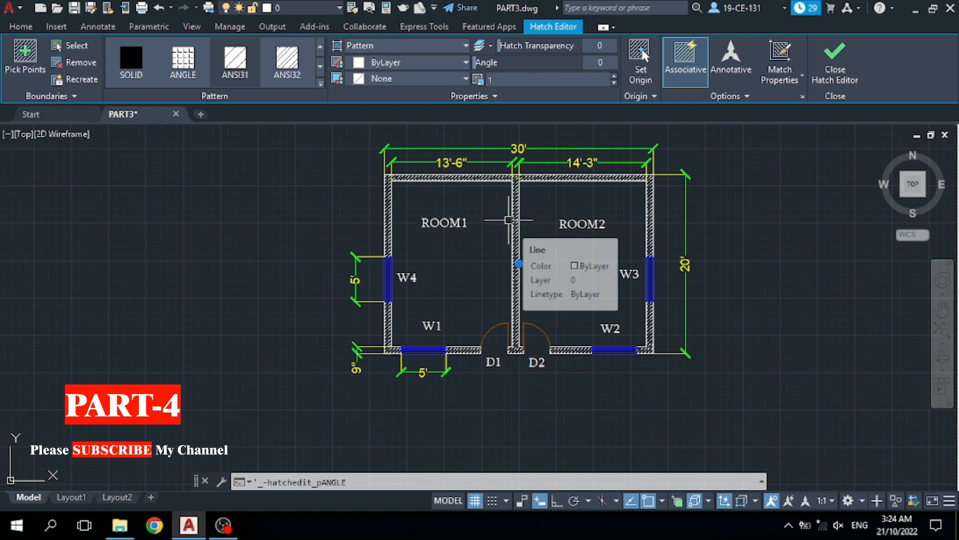
Edit the wall hatch and set its pattern scale to 3
scroll(508, 218, up, 4)
scroll(514, 215, up, 3)
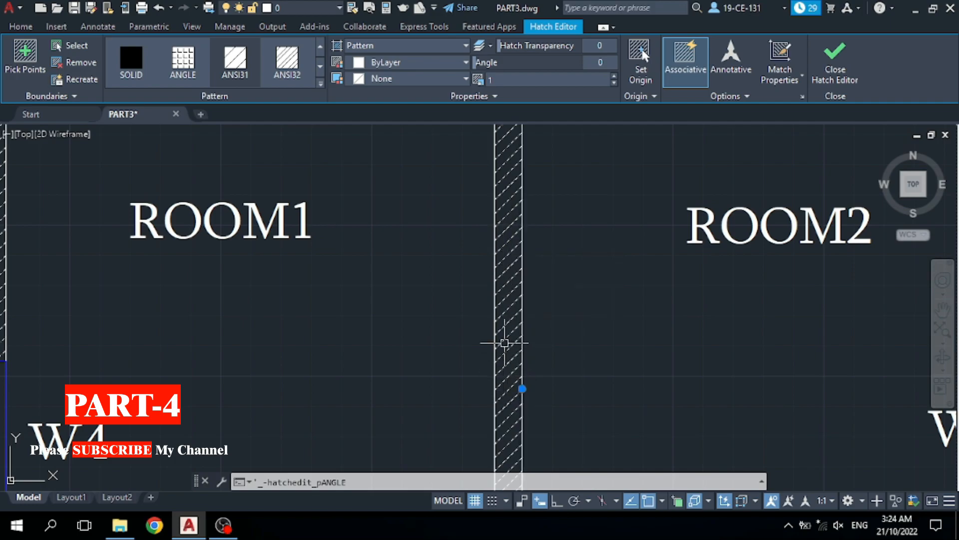
right_click(505, 346)
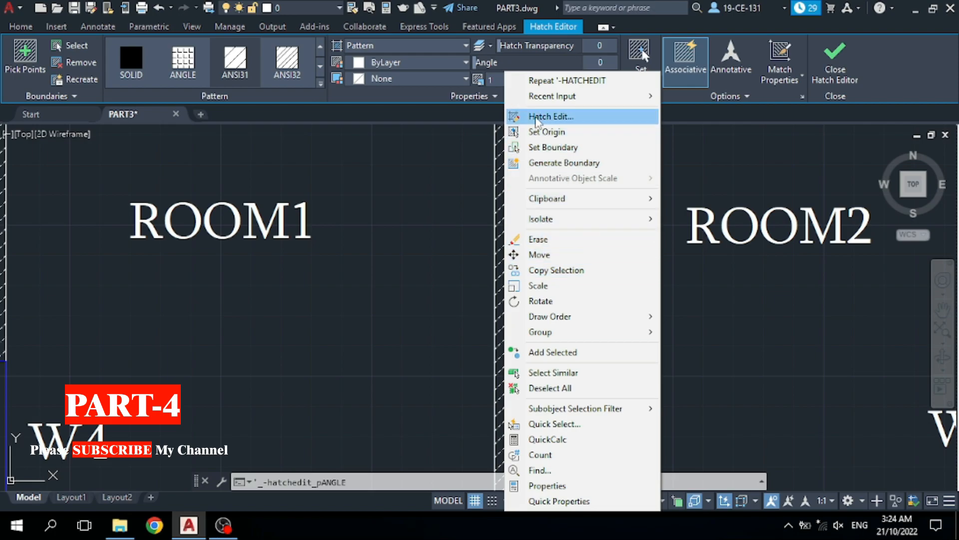
click(546, 118)
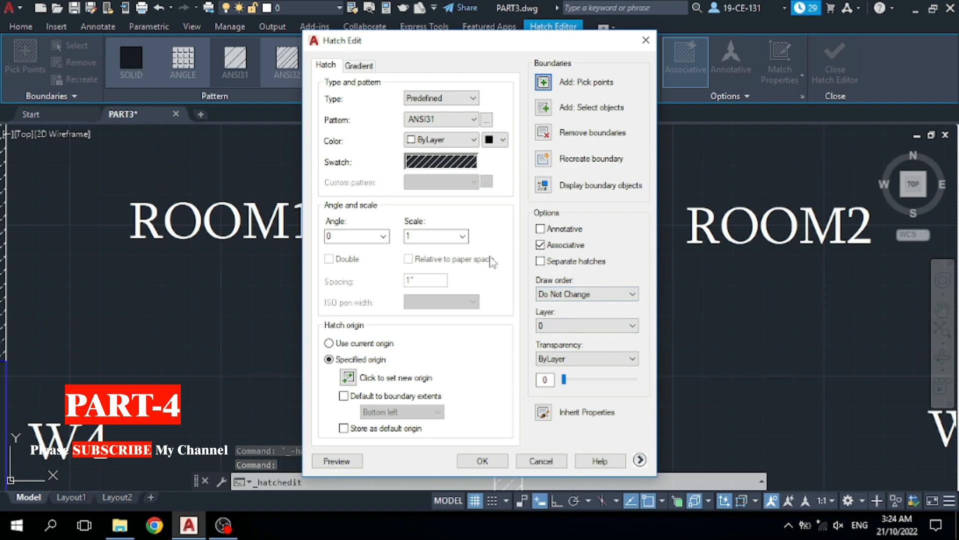
mouse_move(568, 49)
mouse_down()
mouse_move(588, 193)
mouse_move(512, 249)
mouse_move(511, 221)
mouse_up()
drag(448, 215, 455, 102)
double_click(374, 294)
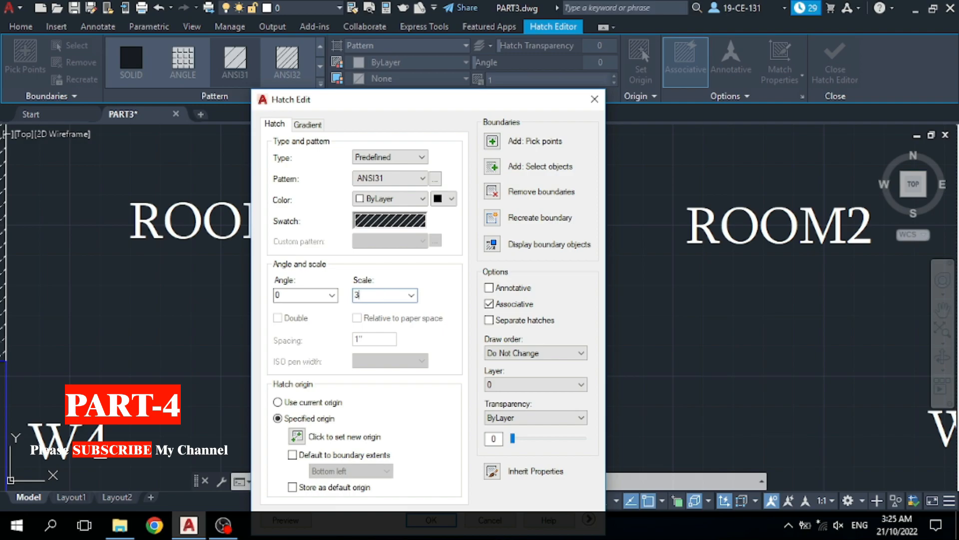
drag(469, 108, 485, 48)
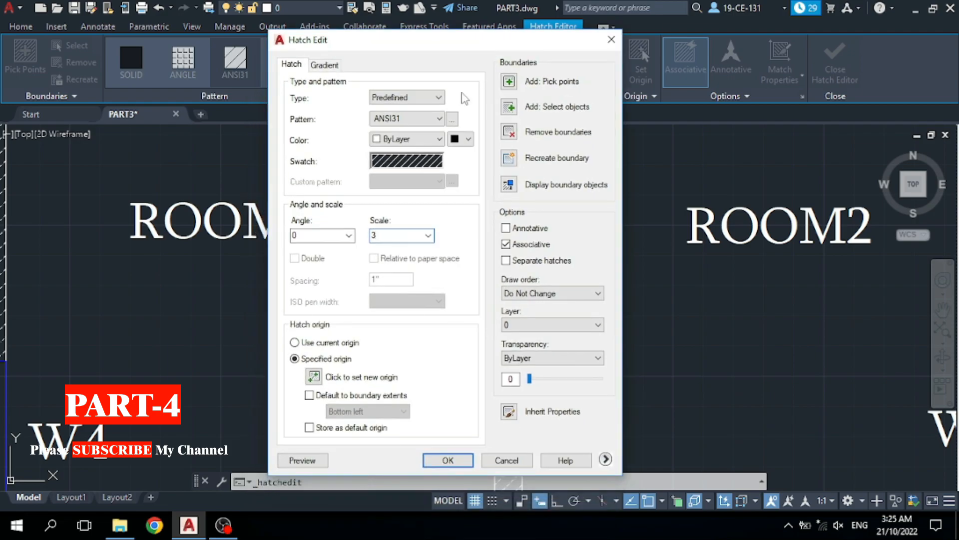
click(463, 455)
scroll(507, 255, down, 5)
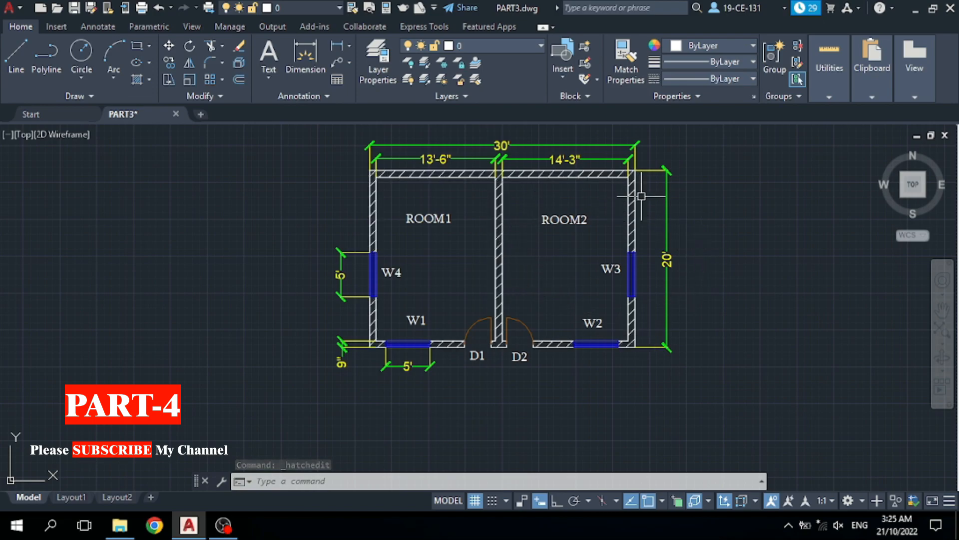
Fill the interiors of ROOM1 and ROOM2 with one Solid hatch, trying the Gradient type first
scroll(549, 183, up, 2)
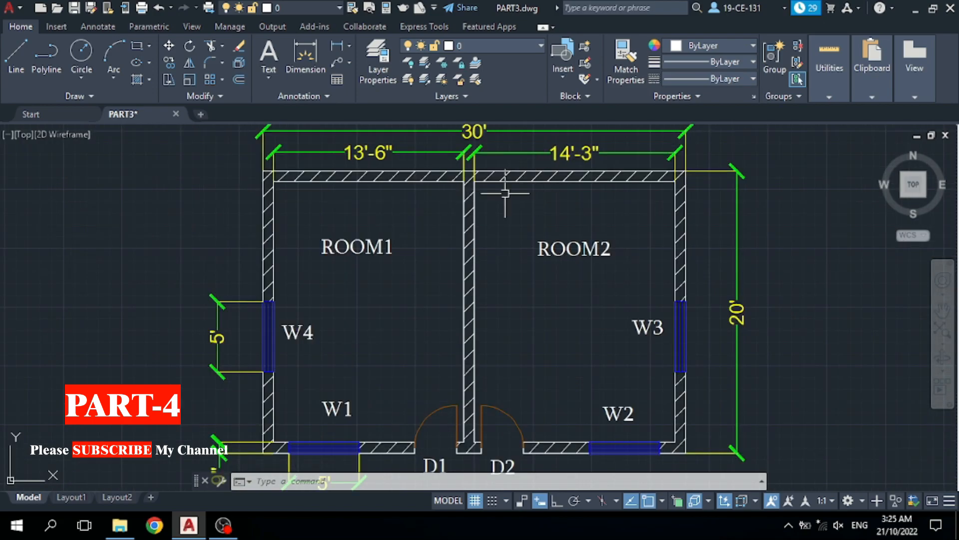
scroll(536, 188, down, 2)
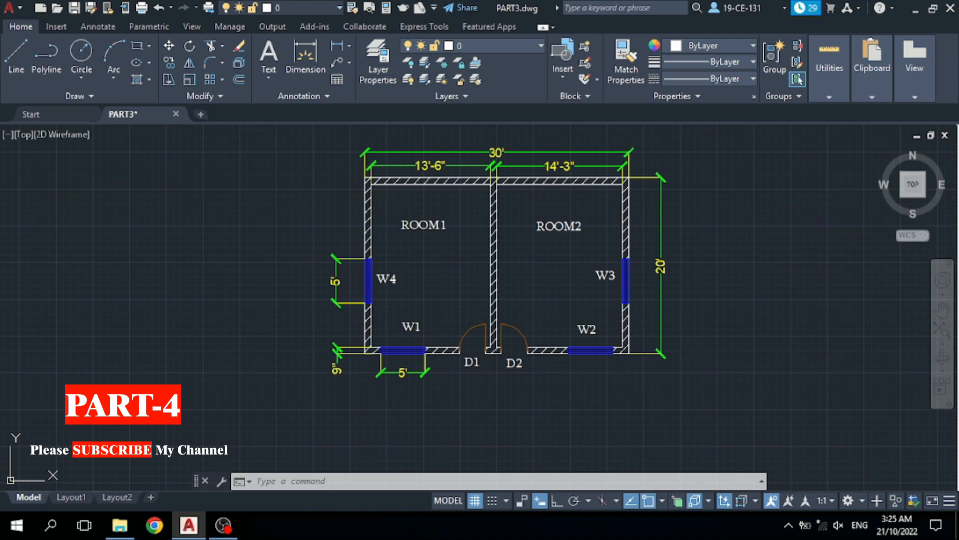
click(142, 80)
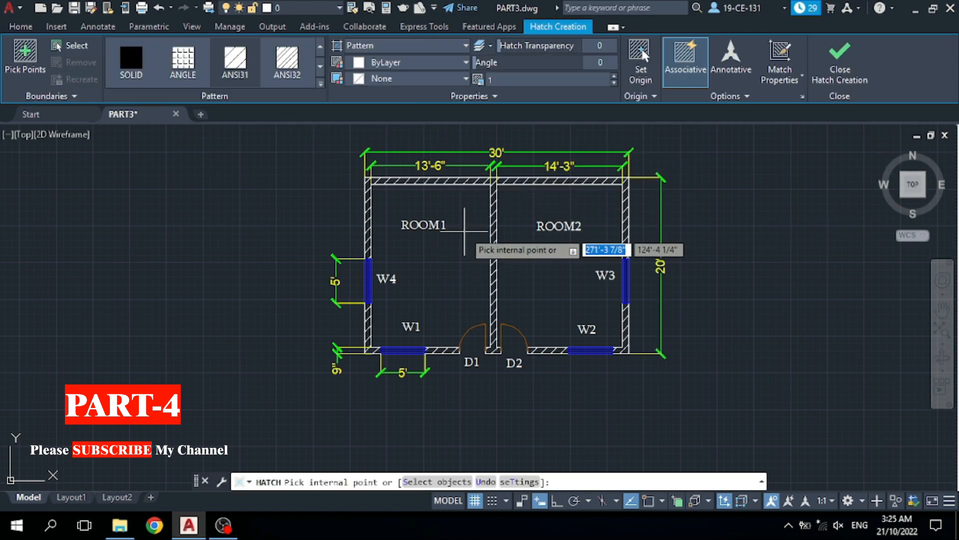
click(397, 50)
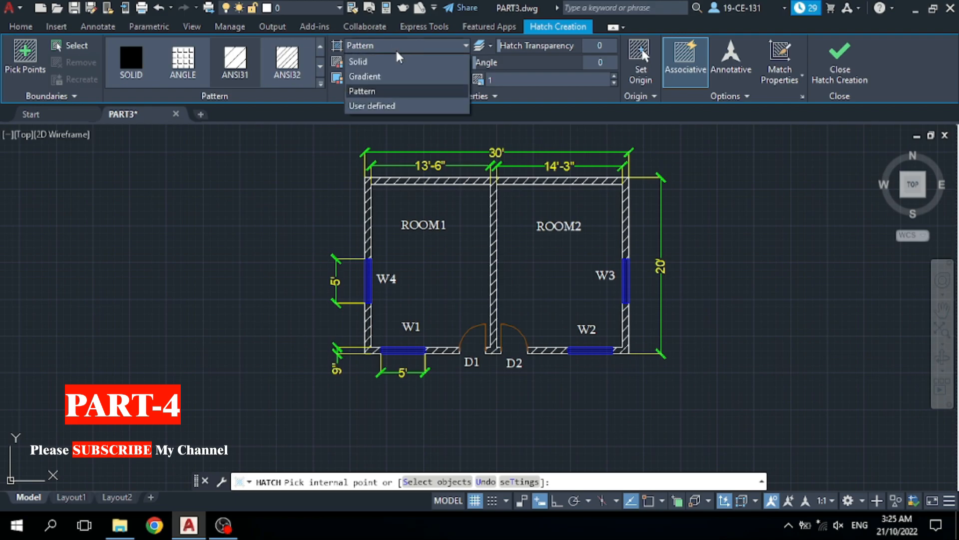
click(367, 76)
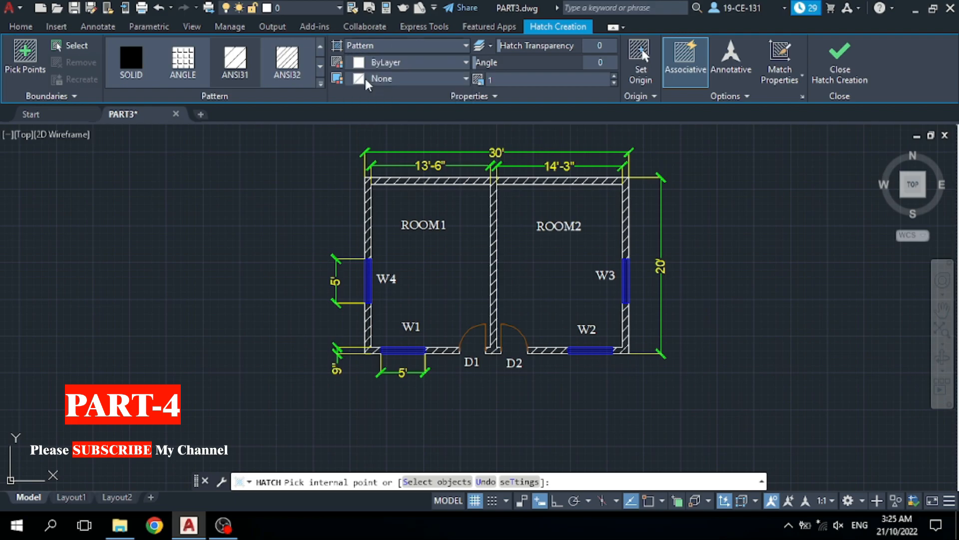
click(420, 47)
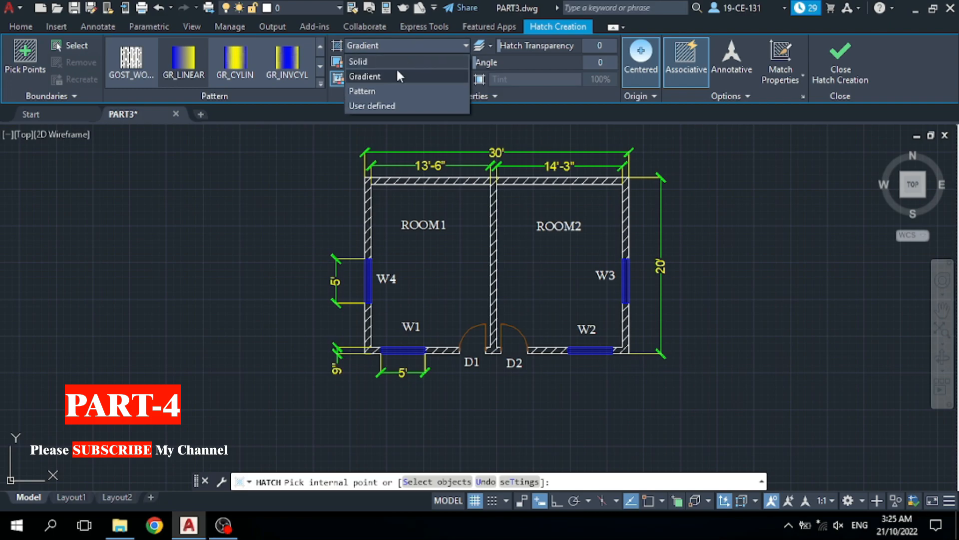
click(367, 61)
click(453, 253)
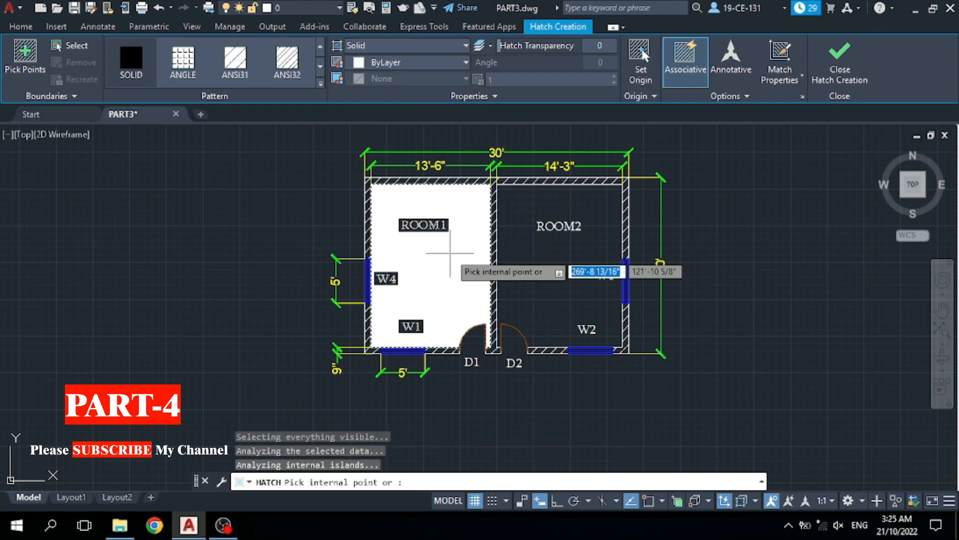
click(555, 273)
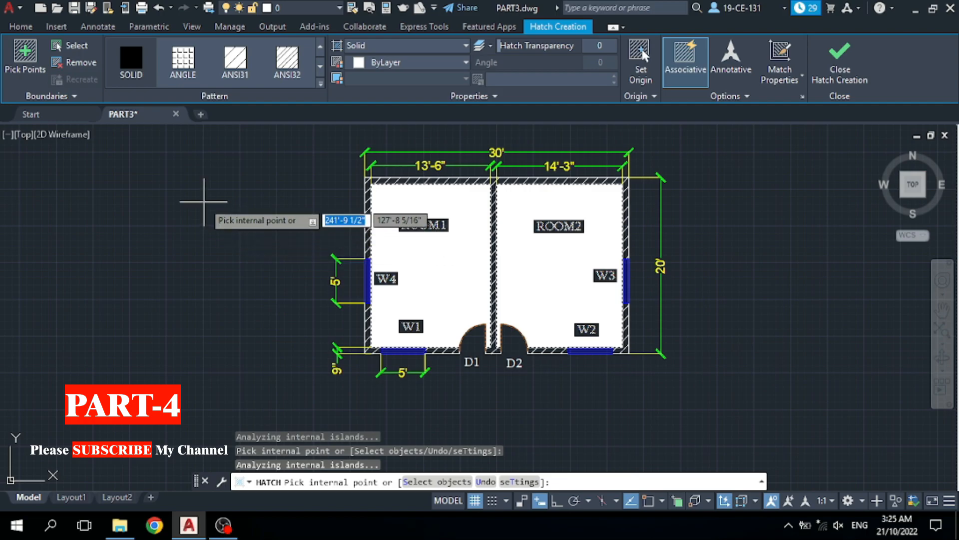
key(Return)
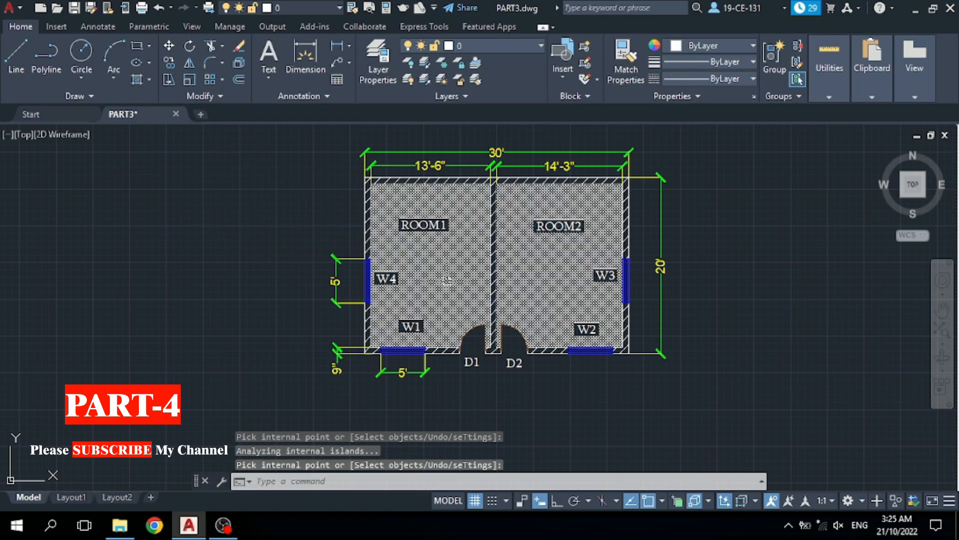
Select the solid hatch covering both rooms and try the ANSI32 pattern on it
click(465, 272)
click(447, 270)
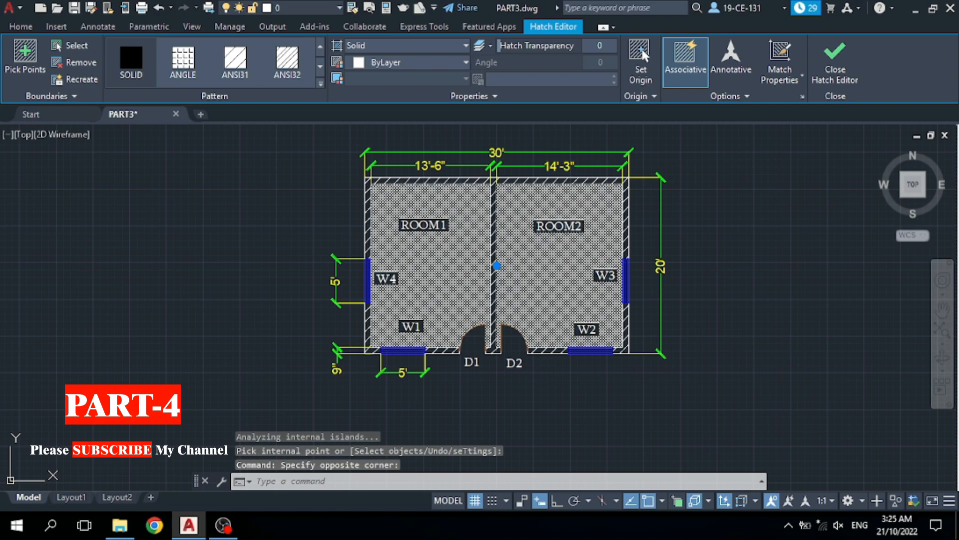
click(288, 75)
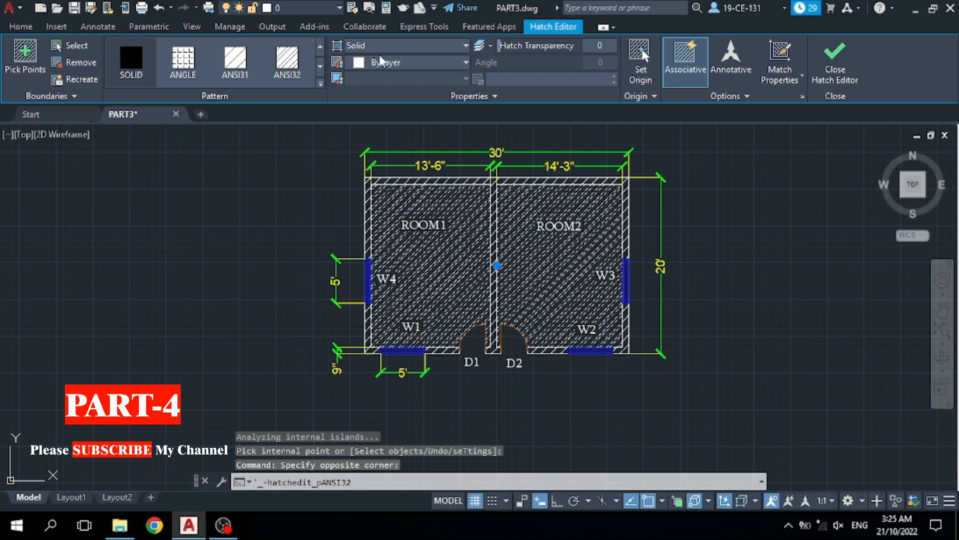
Open the full color selection for the room hatch, adjust the True Color luminance and accept the color
click(407, 62)
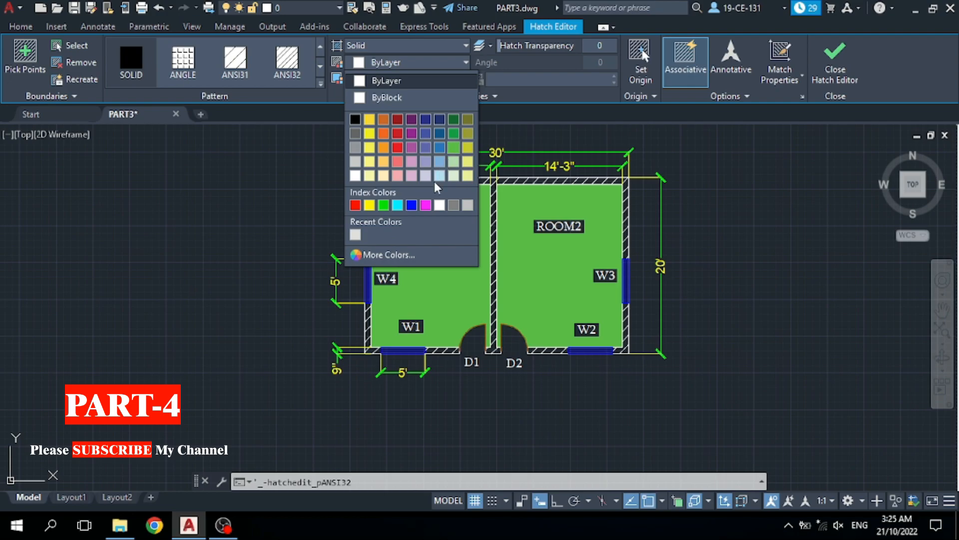
click(378, 256)
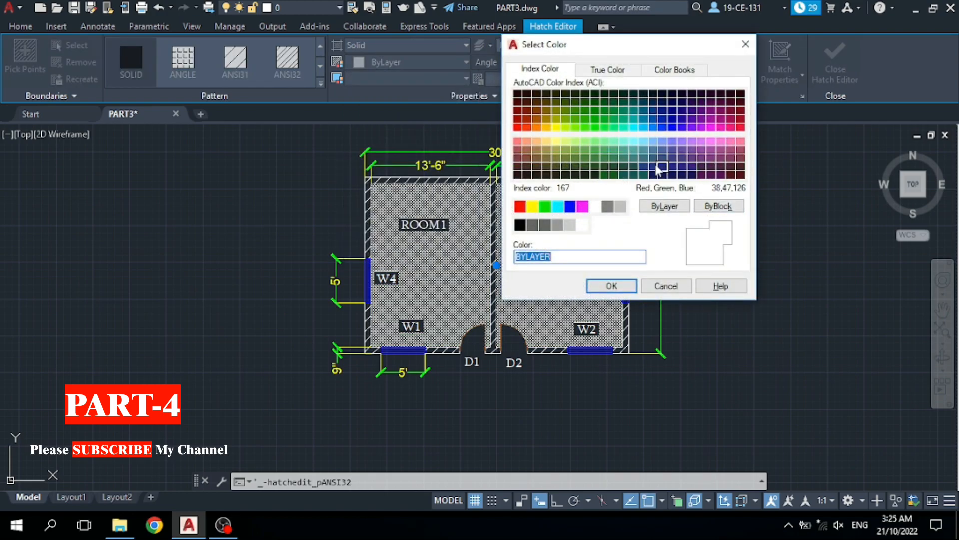
click(640, 70)
click(672, 70)
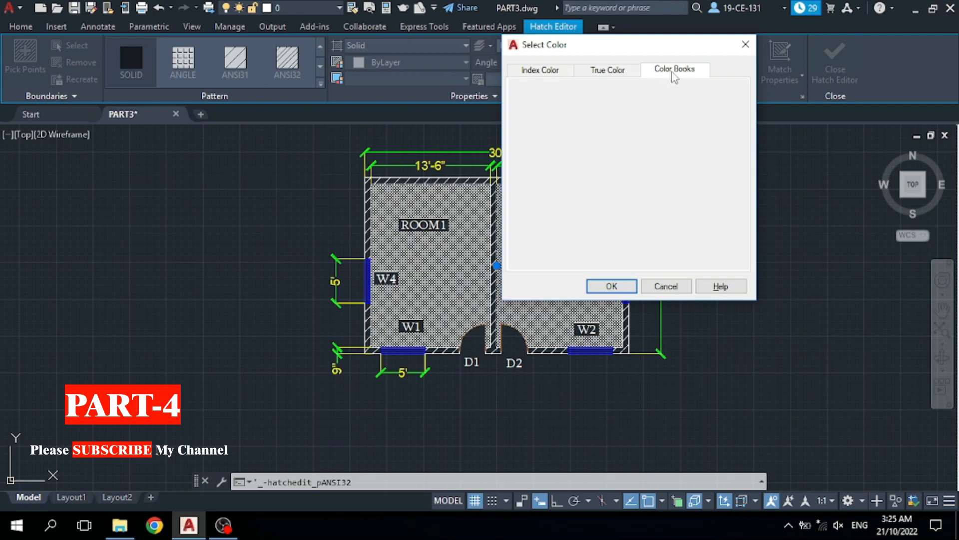
click(623, 74)
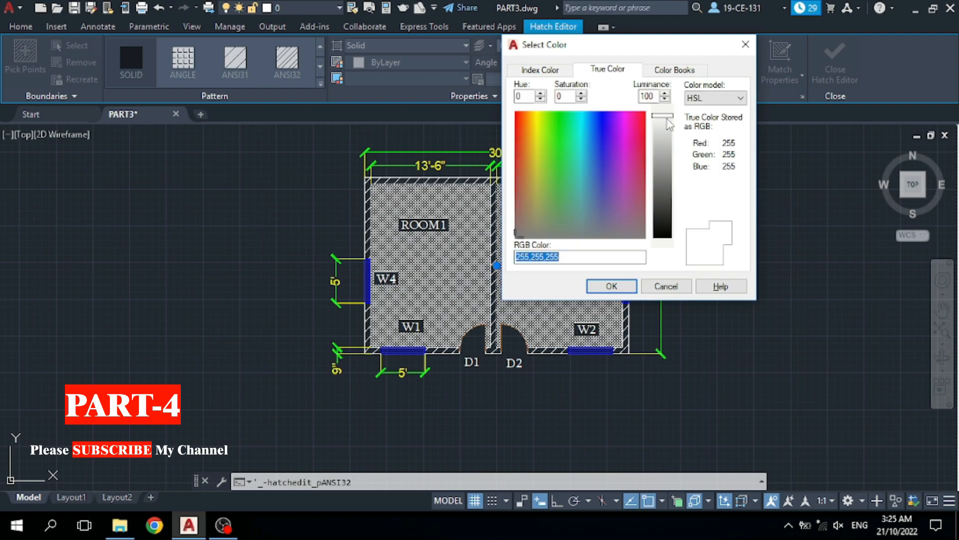
drag(670, 124, 670, 128)
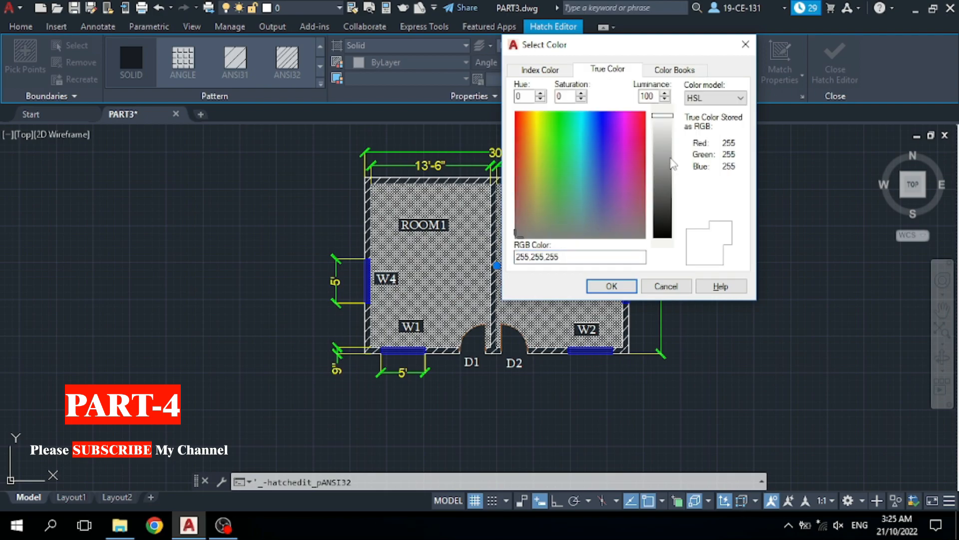
mouse_move(664, 140)
mouse_down()
mouse_move(665, 152)
mouse_move(665, 142)
mouse_up()
click(600, 289)
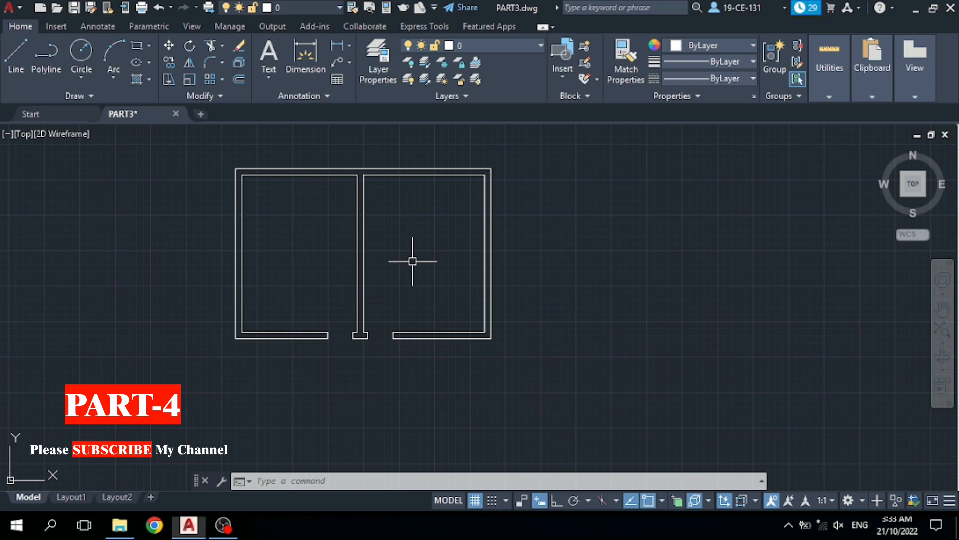
Draw three consecutive horizontal line segments end to end beside the floor plan with Ortho on
click(542, 135)
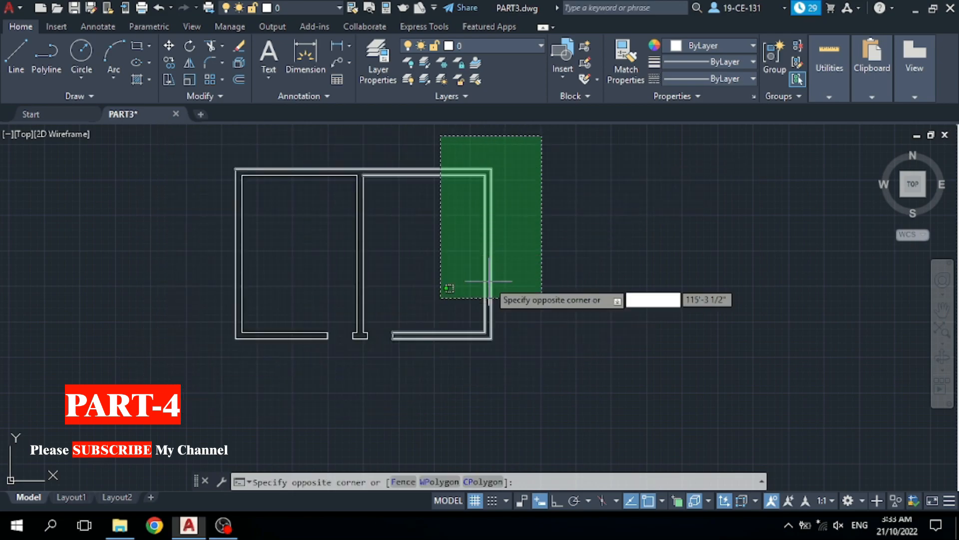
click(600, 233)
click(16, 64)
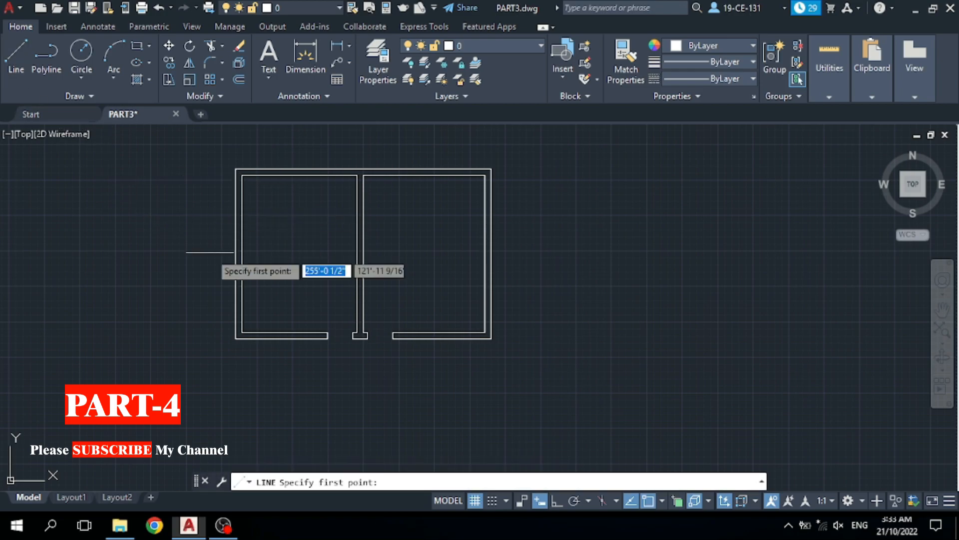
click(54, 245)
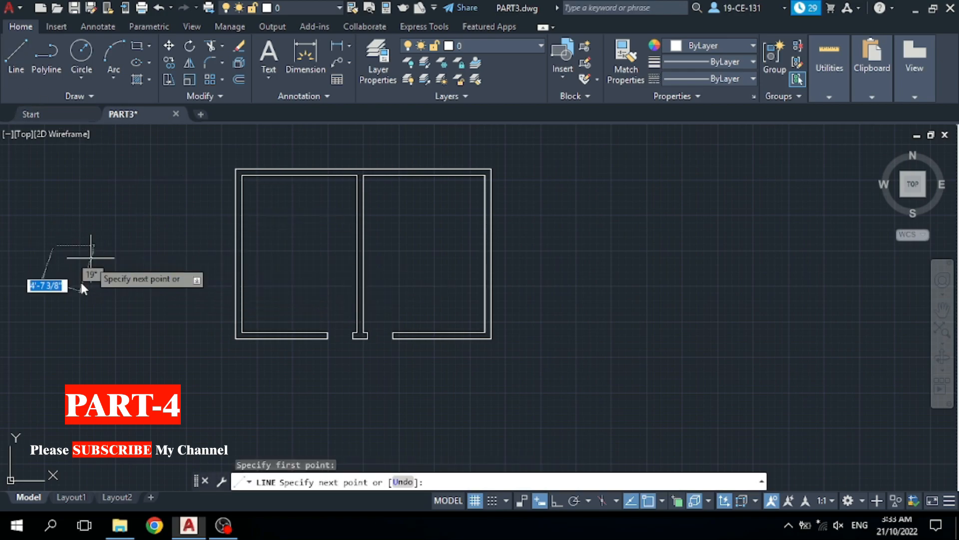
click(557, 500)
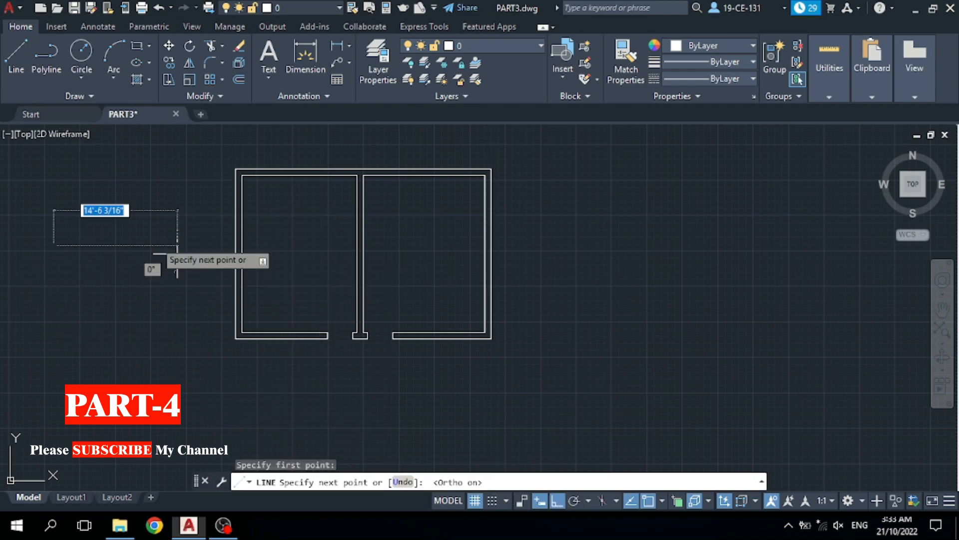
click(108, 246)
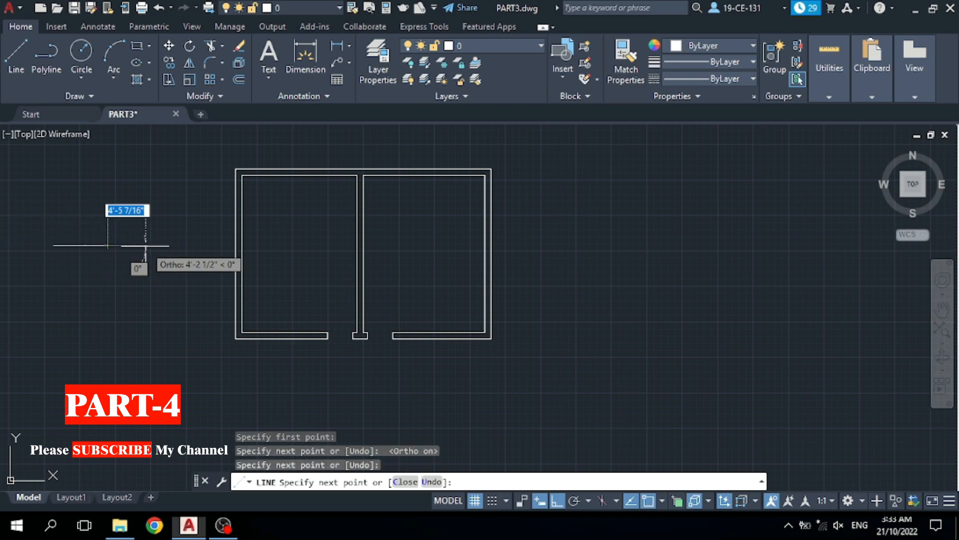
click(165, 245)
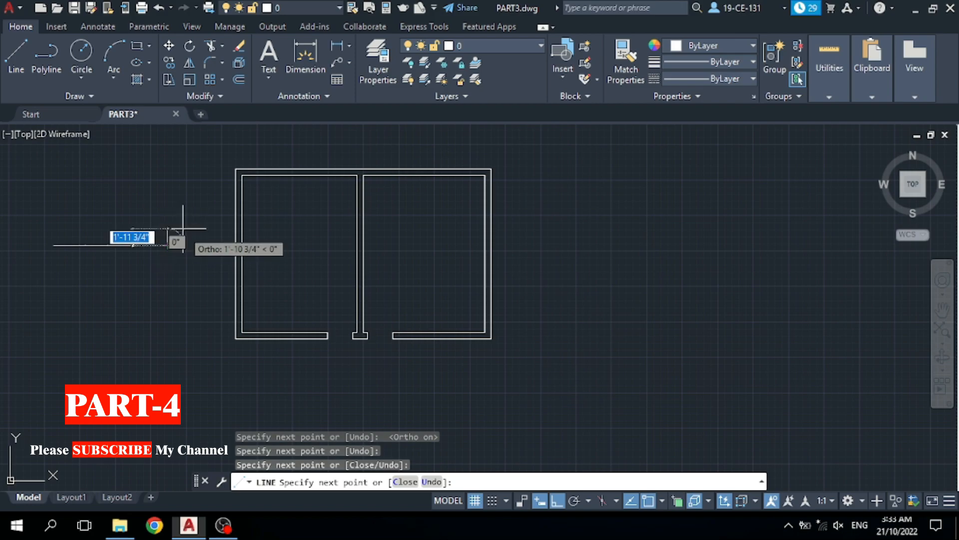
right_click(189, 199)
click(210, 207)
Select each of the three collinear segments in turn to check whether they are separate objects, and deselect them all
scroll(73, 245, up, 2)
scroll(87, 246, up, 2)
scroll(246, 247, down, 2)
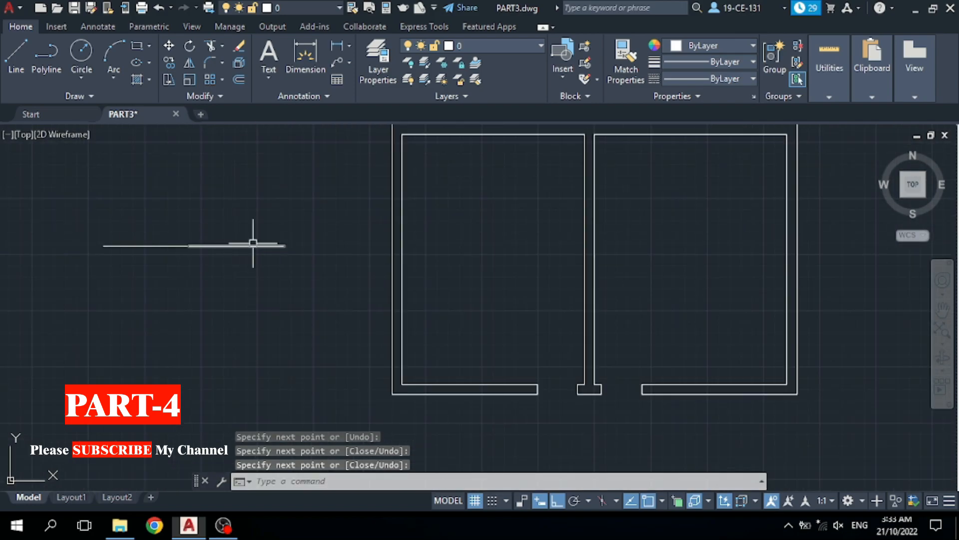
click(252, 245)
click(175, 246)
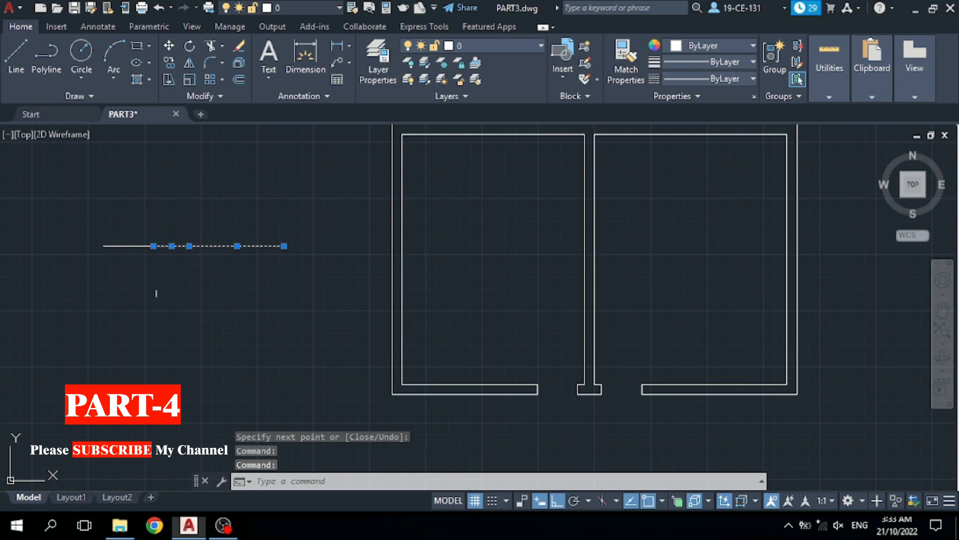
click(127, 245)
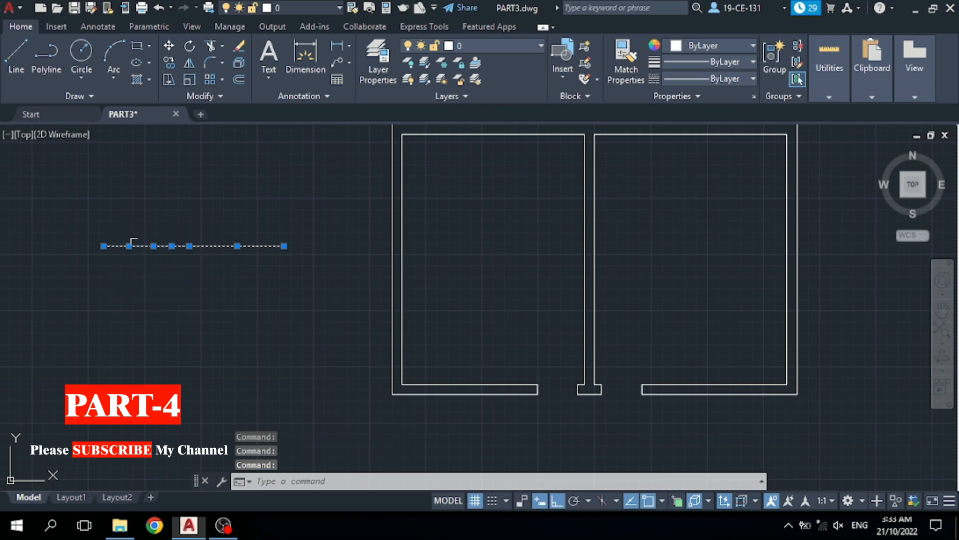
right_click(145, 177)
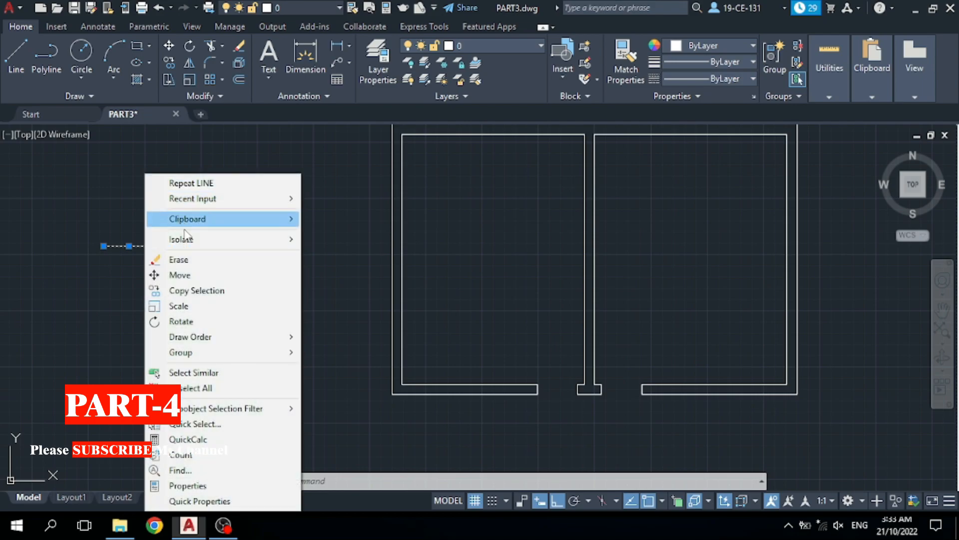
click(199, 388)
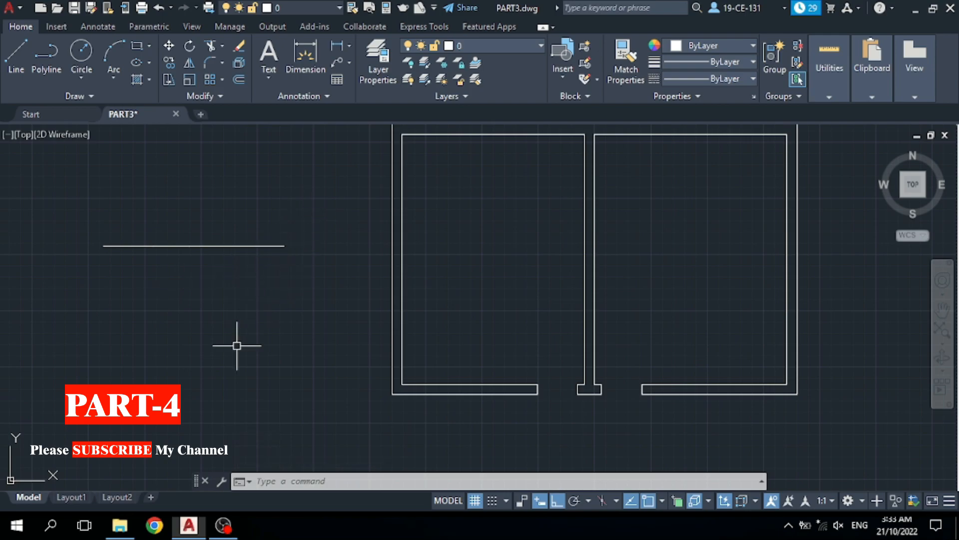
Join the three collinear segments beside the plan into one line with the JOIN command
text(OIN)
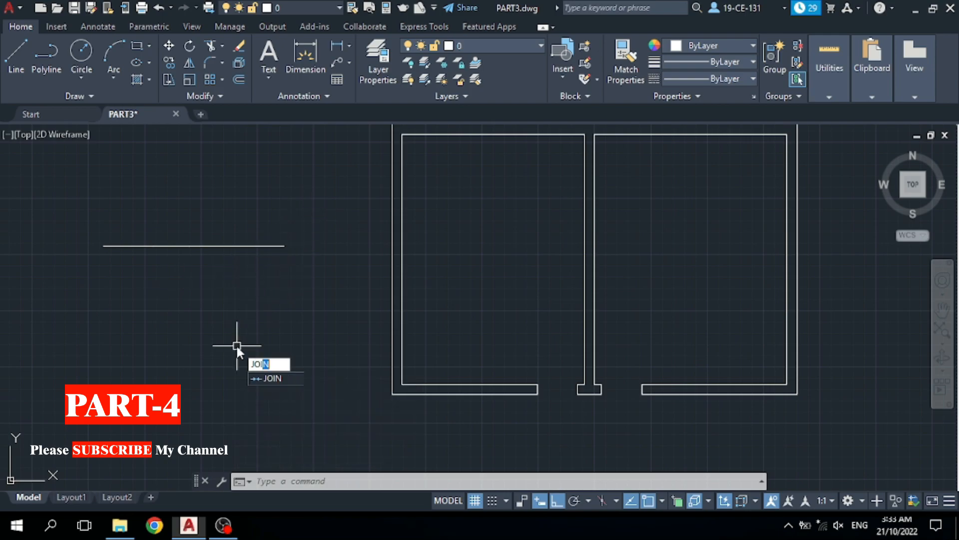
click(265, 380)
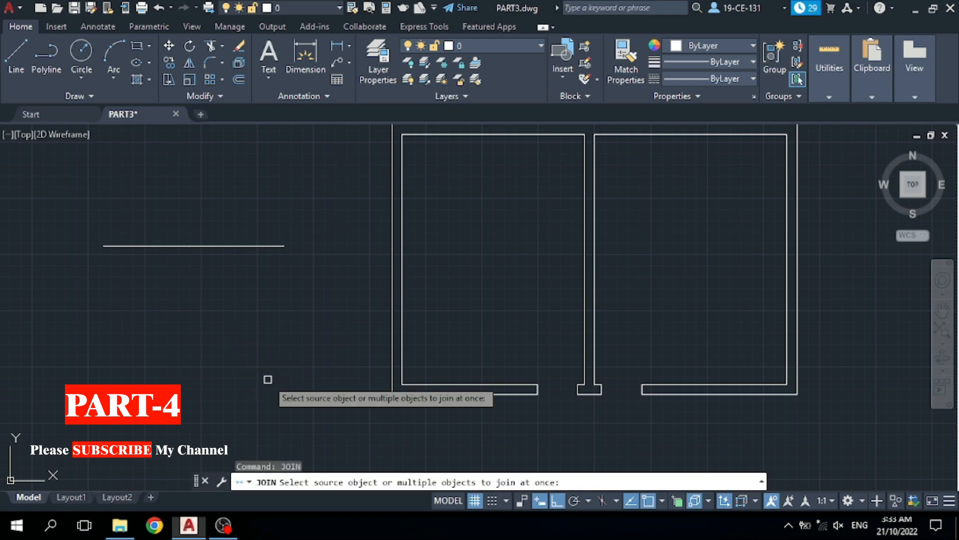
click(261, 247)
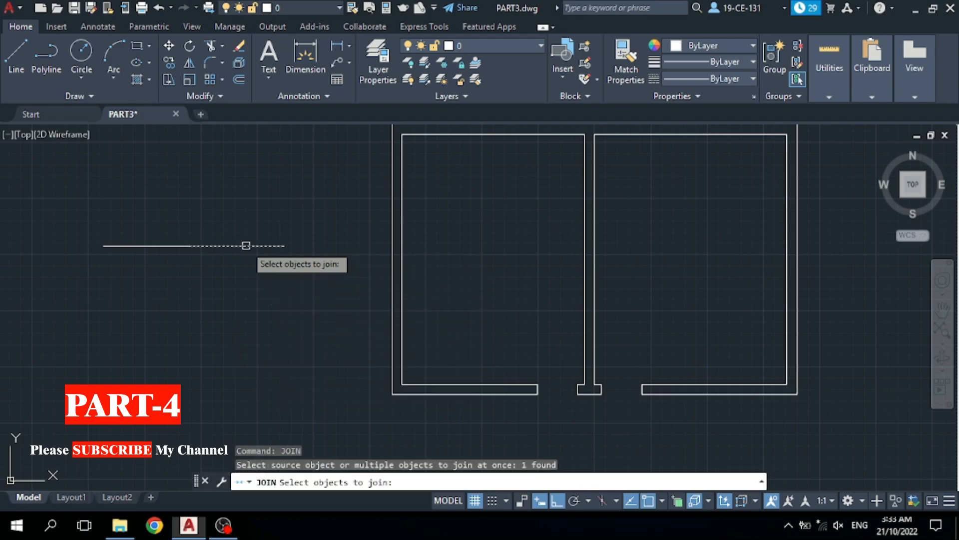
click(183, 246)
click(134, 245)
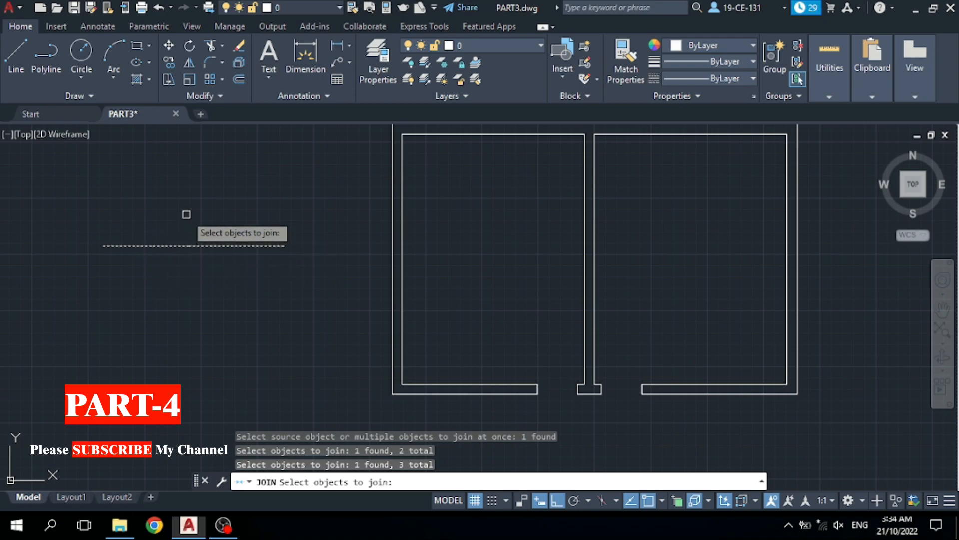
key(Return)
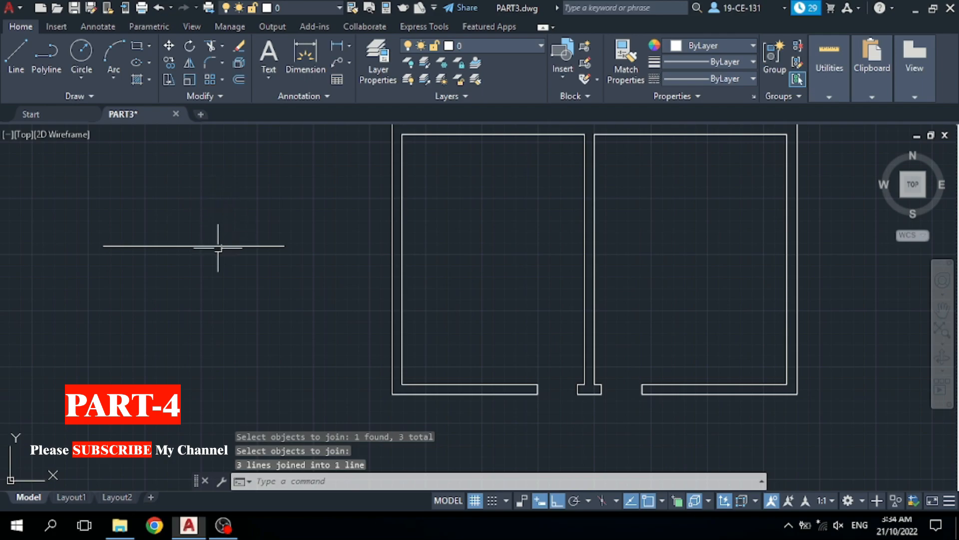
Select the joined line to check that it is a single object, and clear the selection
click(185, 246)
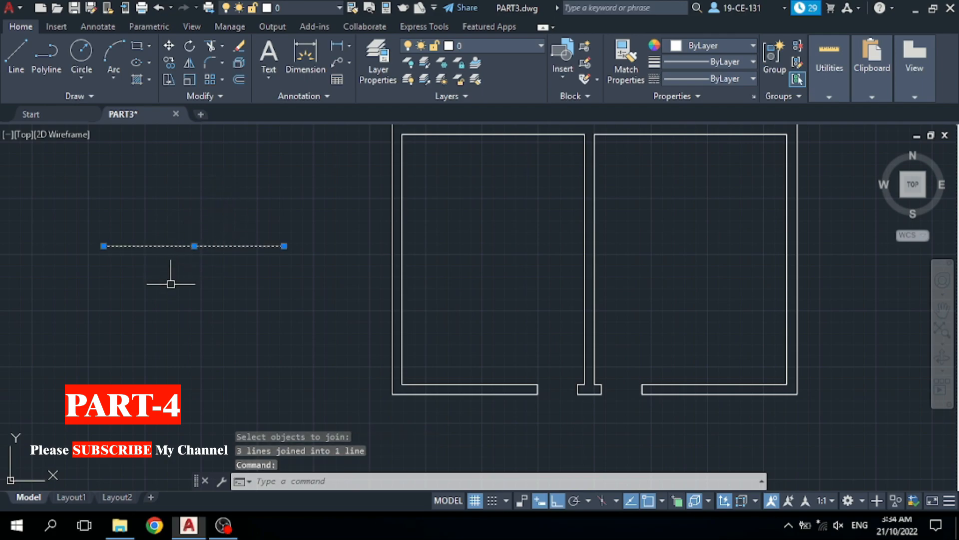
right_click(202, 284)
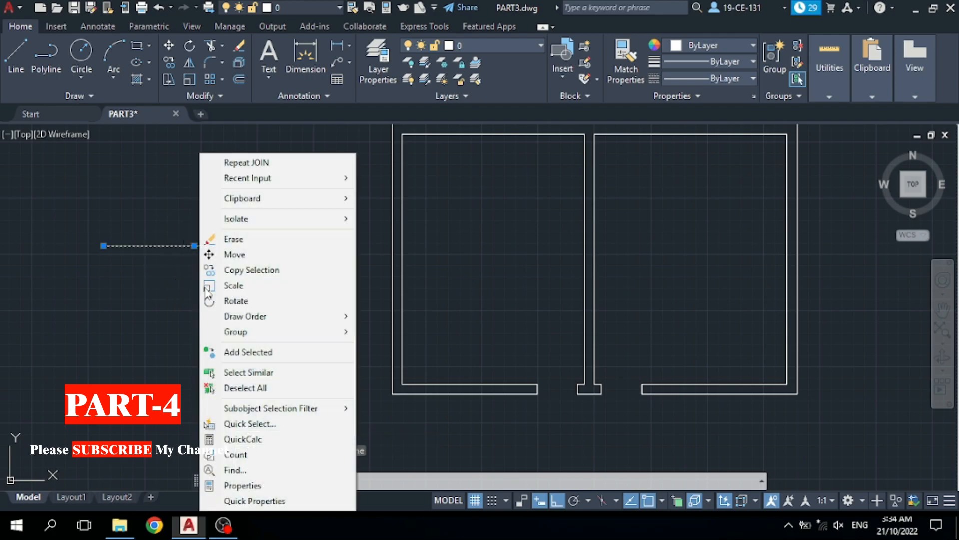
click(245, 387)
click(180, 245)
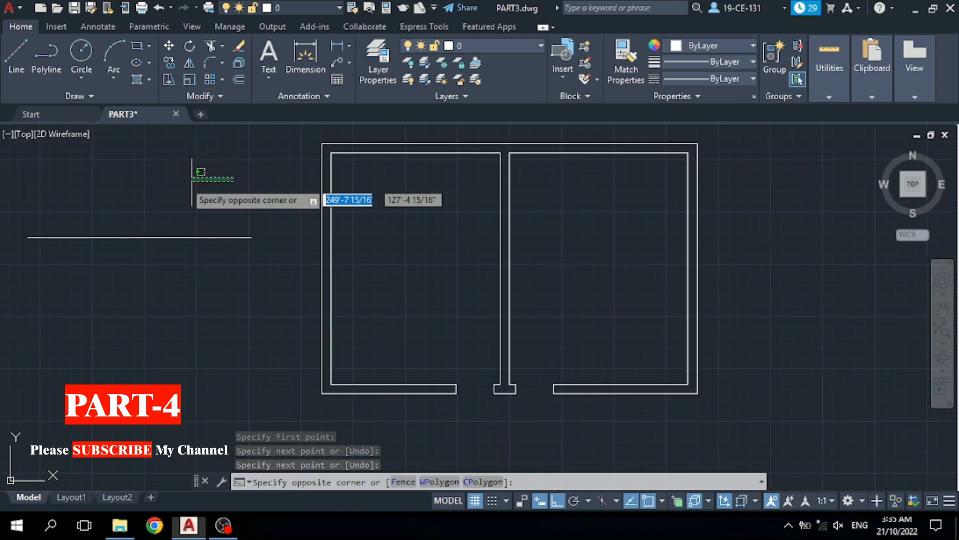
click(185, 180)
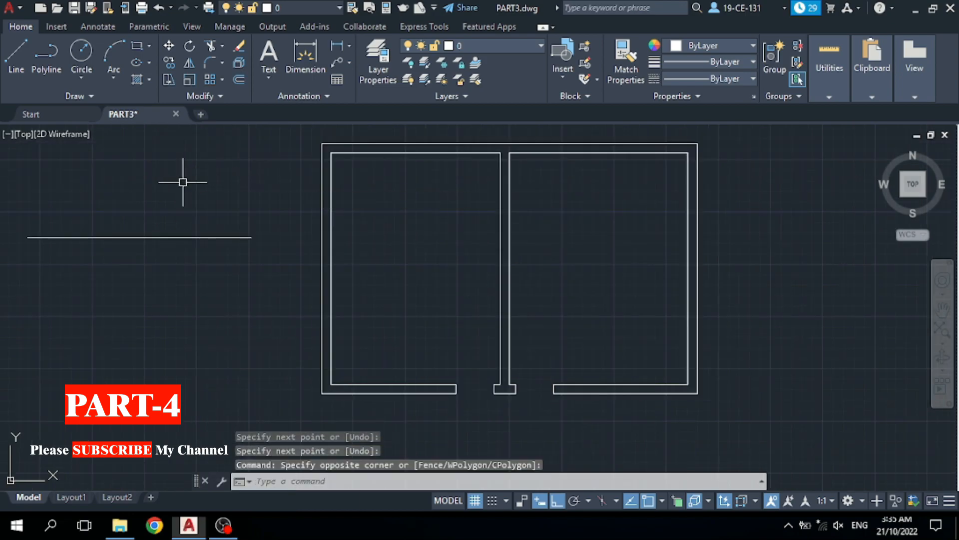
Break the horizontal line beside the plan at its midpoint with Break at Point, and select its right half to check the split
click(213, 97)
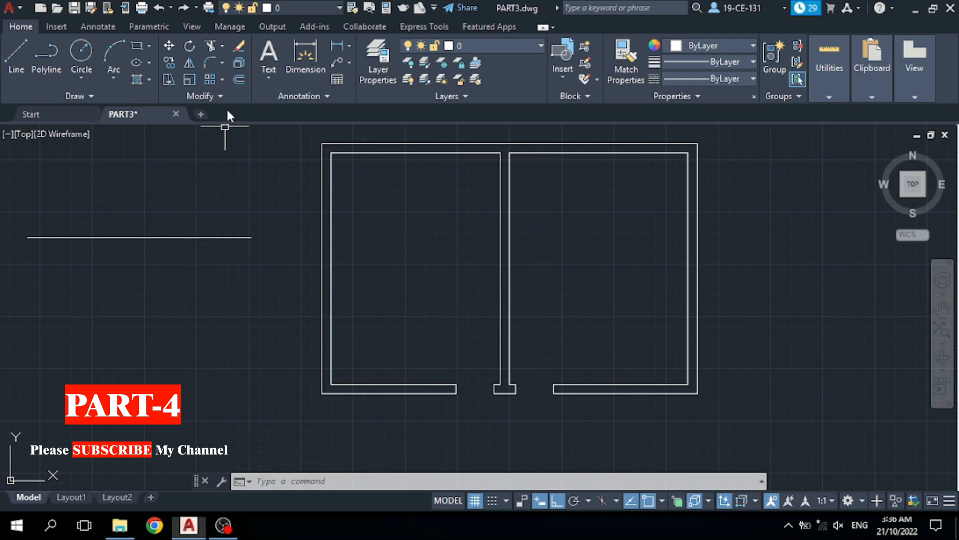
click(226, 97)
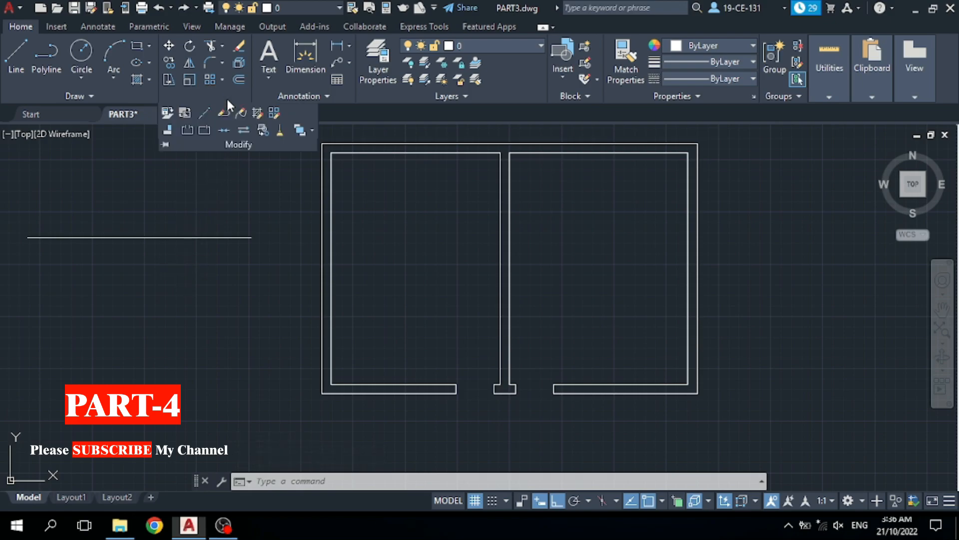
click(206, 131)
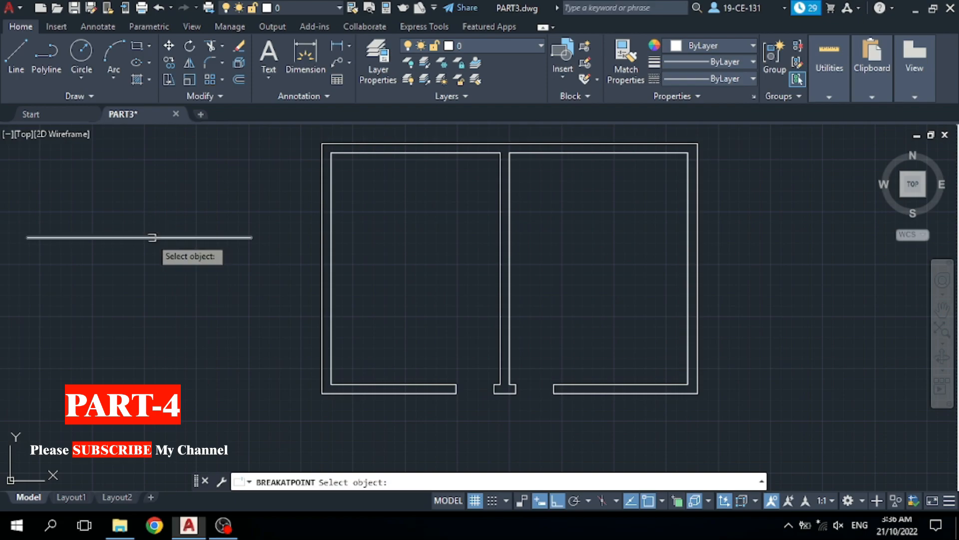
click(150, 238)
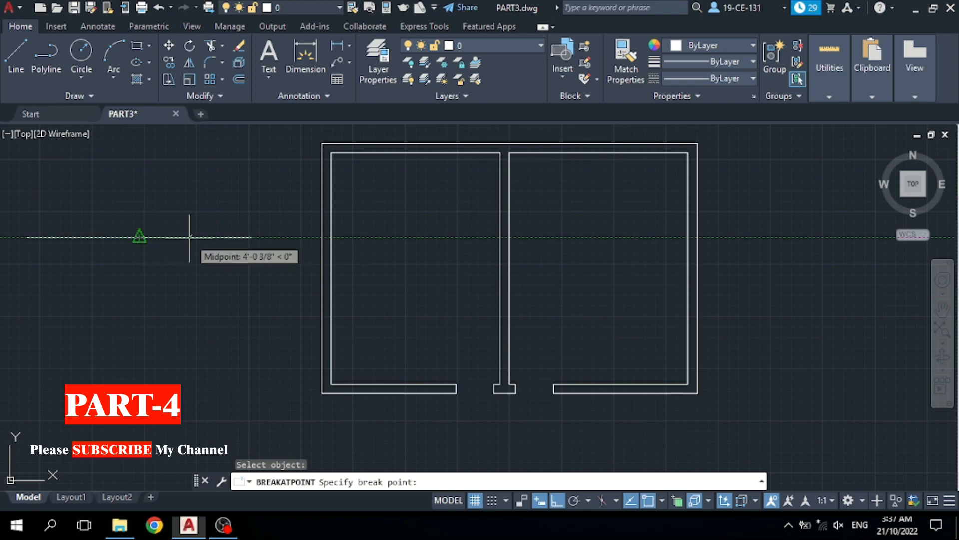
click(139, 237)
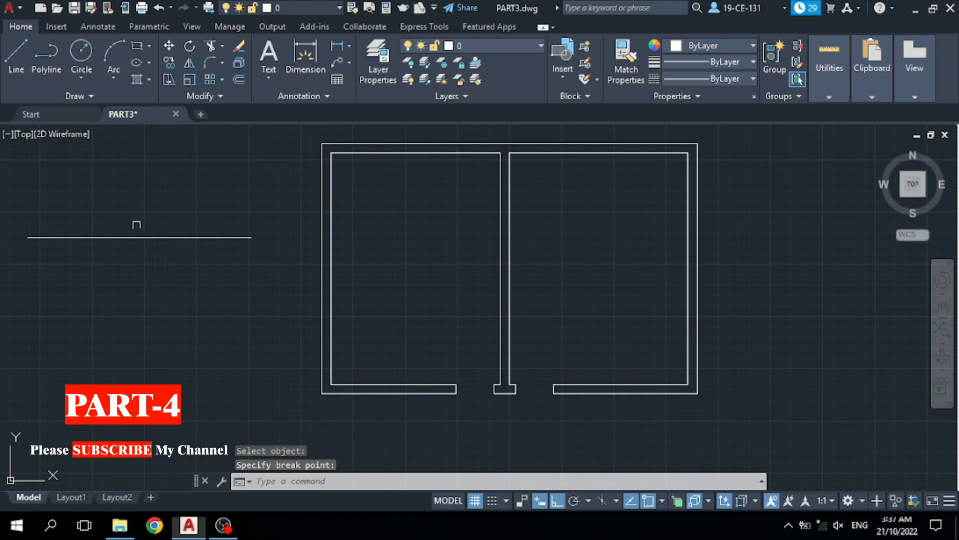
click(194, 237)
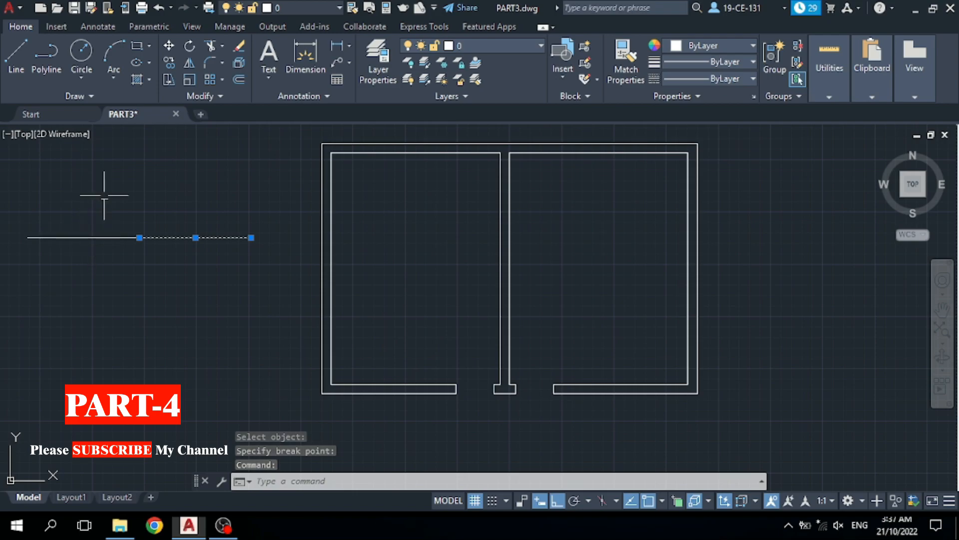
right_click(116, 210)
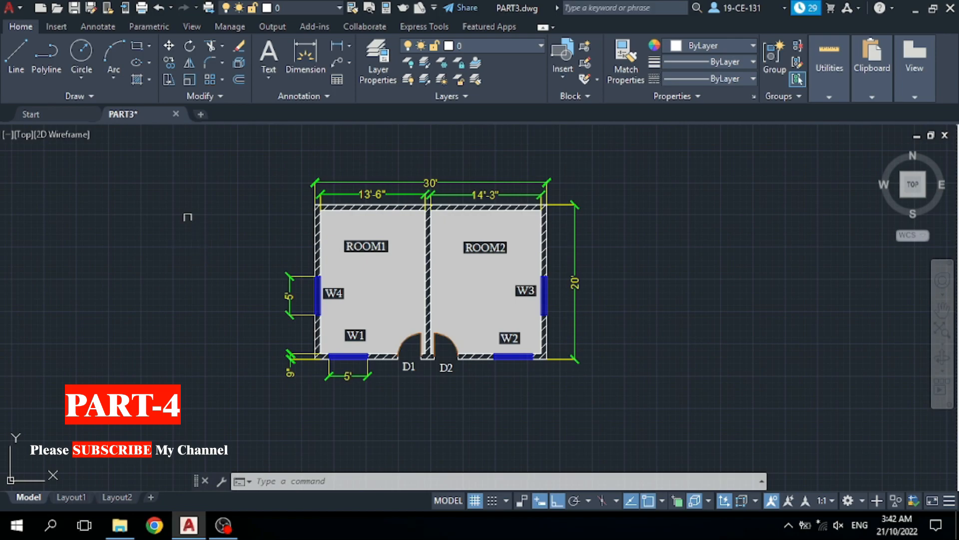
Draw a stepped polyline through the floor plan: about 20'-6" horizontally into ROOM1, about 4'-6" down, and horizontally across ROOM2 past the outer wall
click(53, 71)
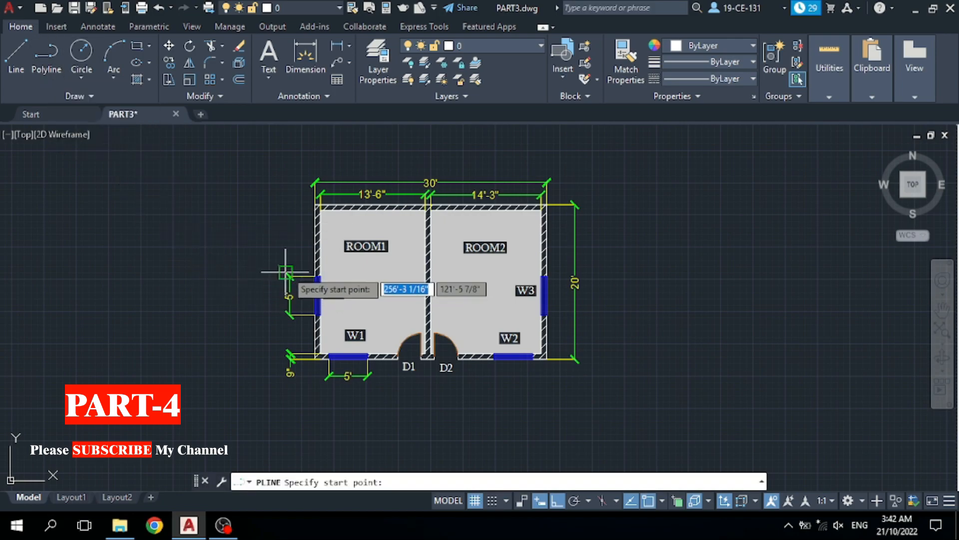
click(225, 265)
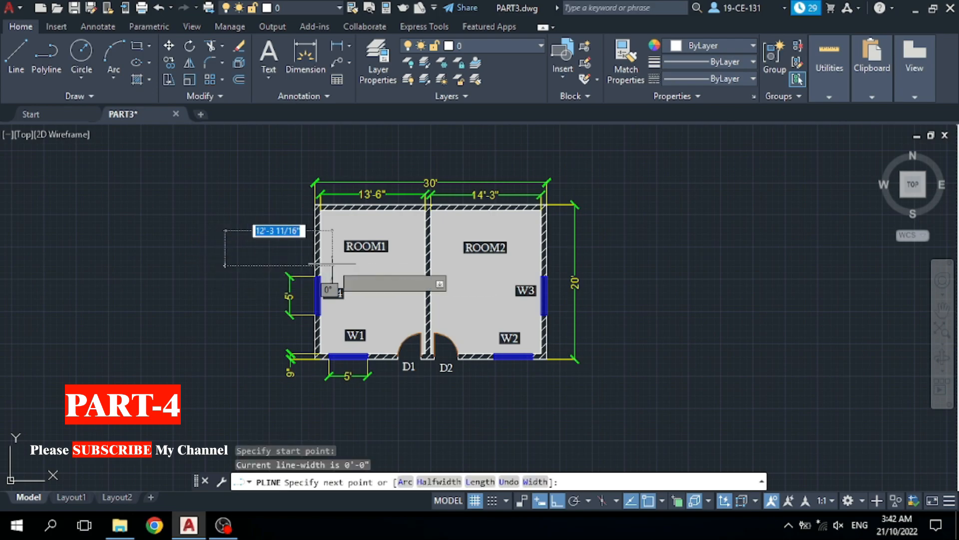
click(383, 266)
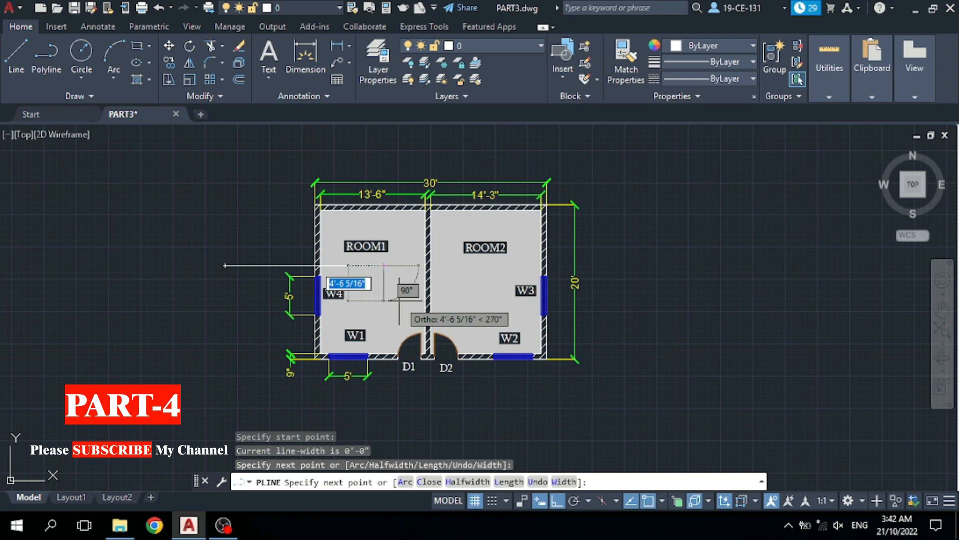
click(393, 300)
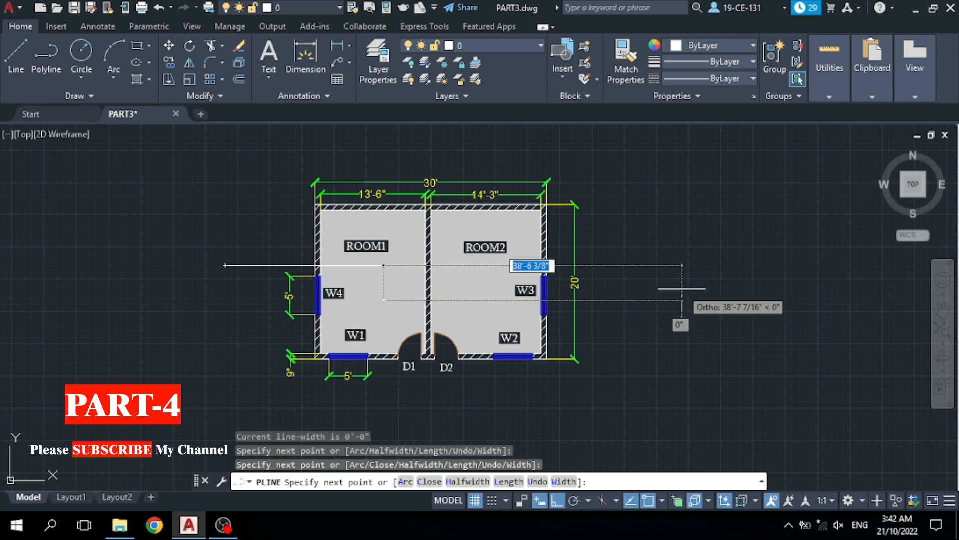
click(633, 300)
right_click(679, 282)
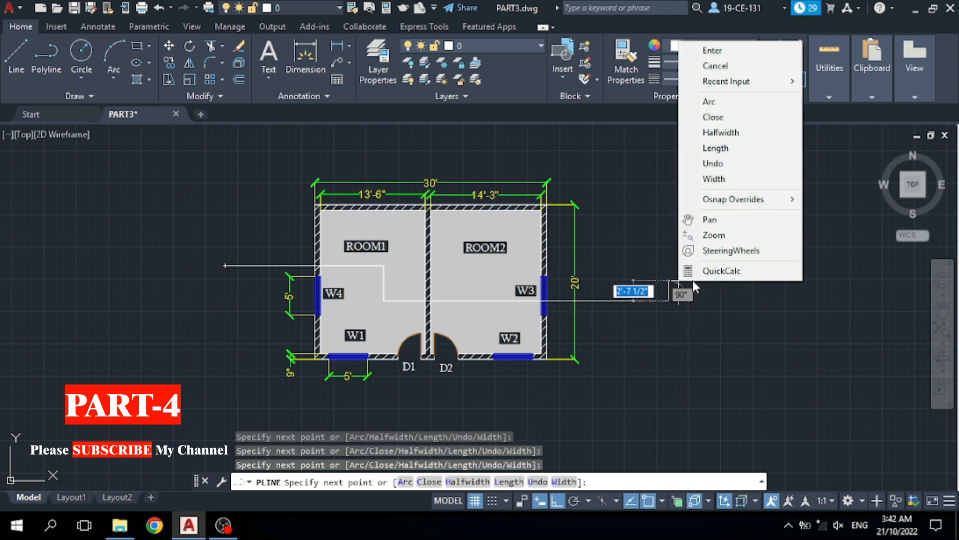
click(713, 50)
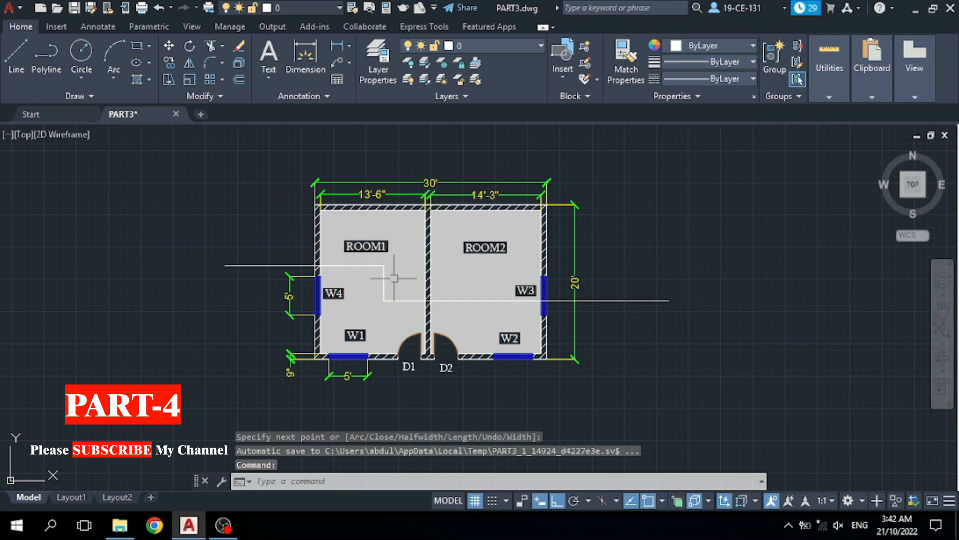
Stretch the left end vertex of the stepped polyline horizontally farther away from the plan
click(242, 266)
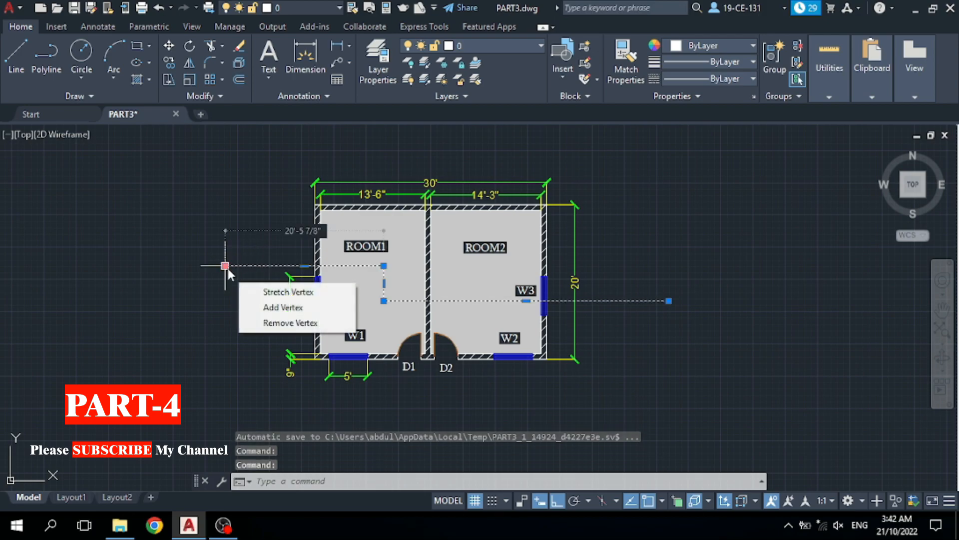
click(225, 265)
click(156, 270)
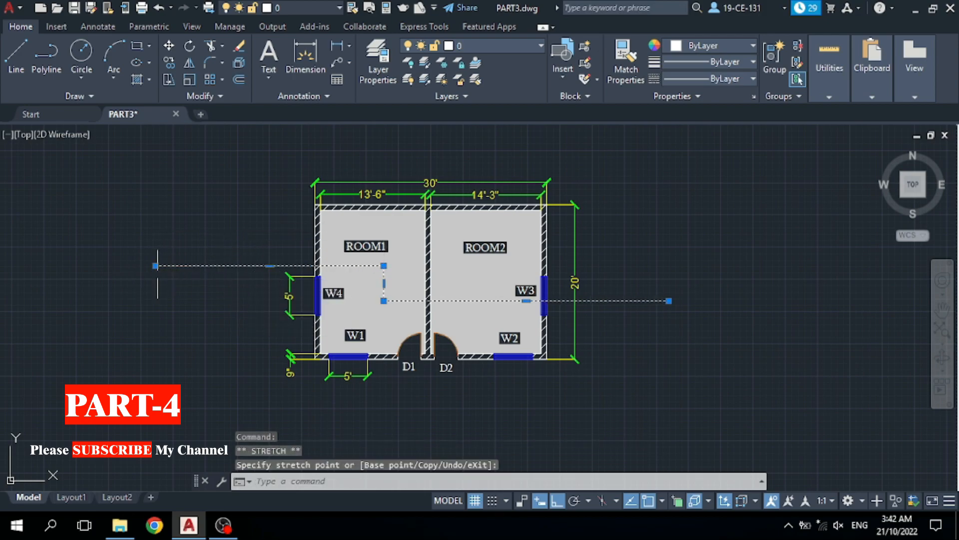
Clear the selection of the stepped polyline that crosses the floor plan
right_click(171, 198)
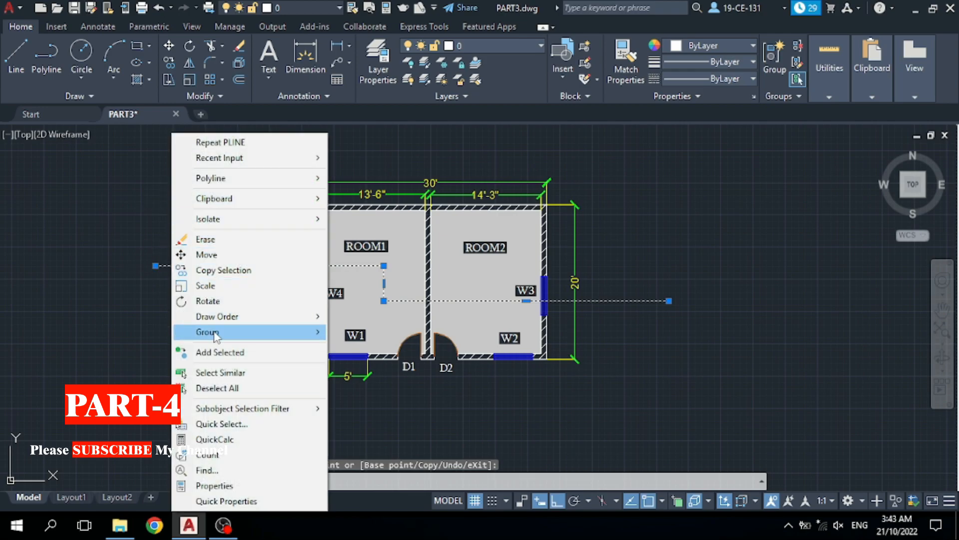
click(215, 388)
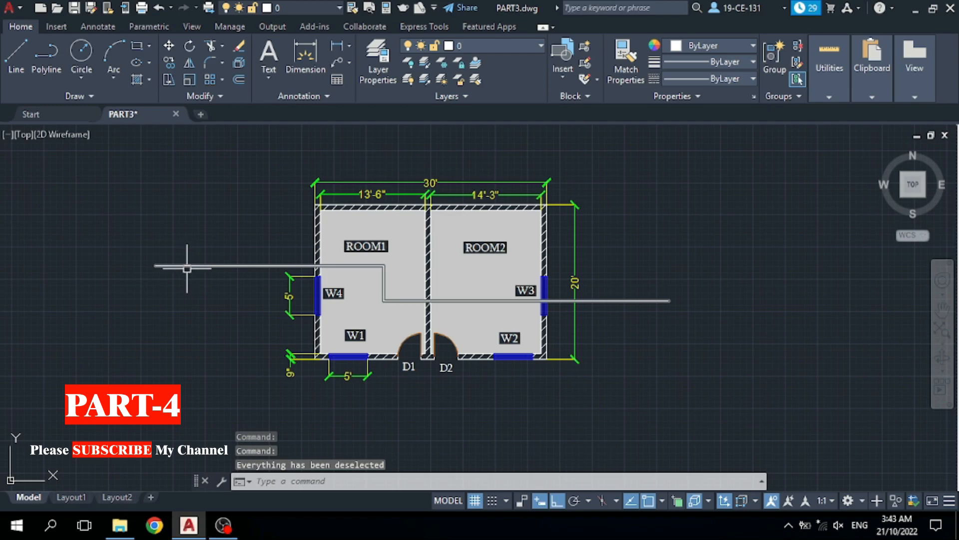
scroll(203, 261, down, 2)
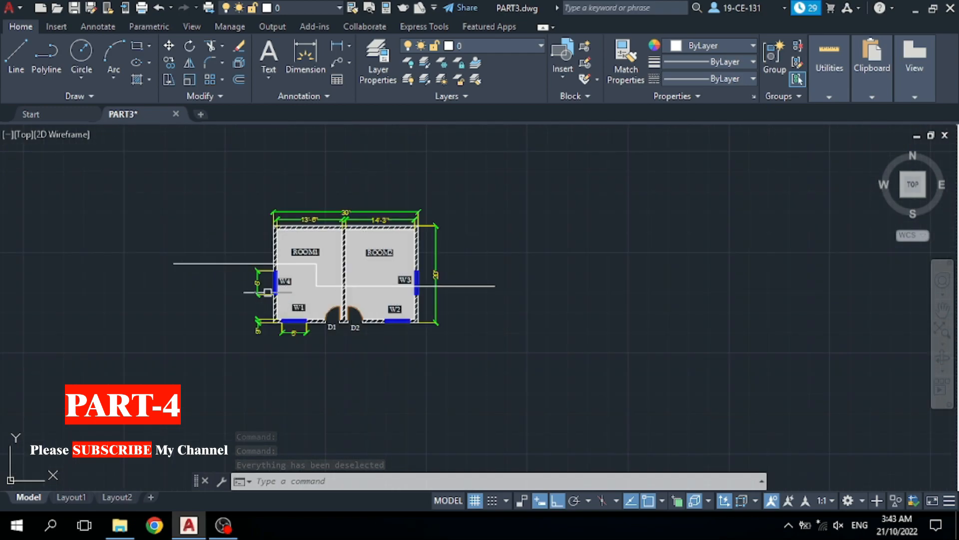
scroll(252, 276, up, 2)
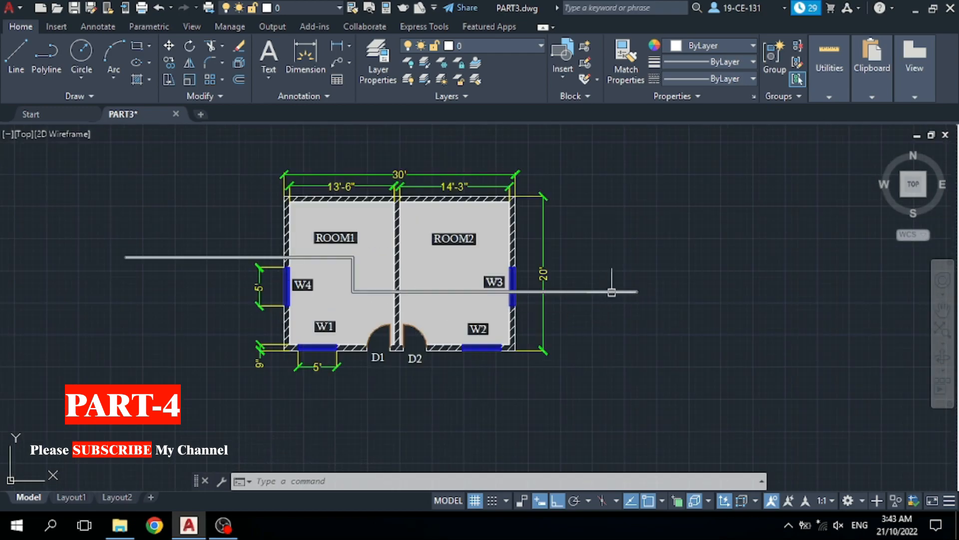
mouse_move(606, 293)
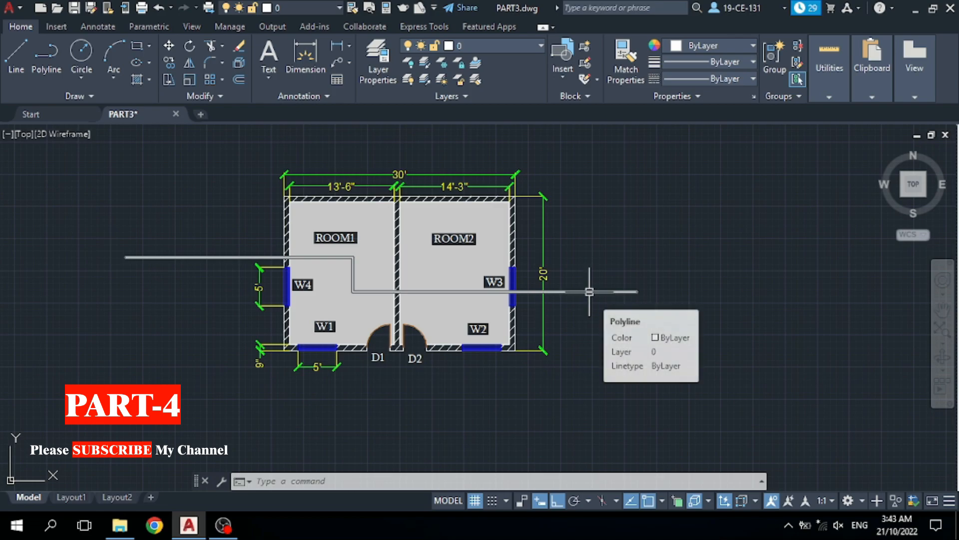
Select the stepped polyline and load the ACAD_ISO02W100 (ISO dash) linetype into the drawing from acadiso.lin
click(614, 292)
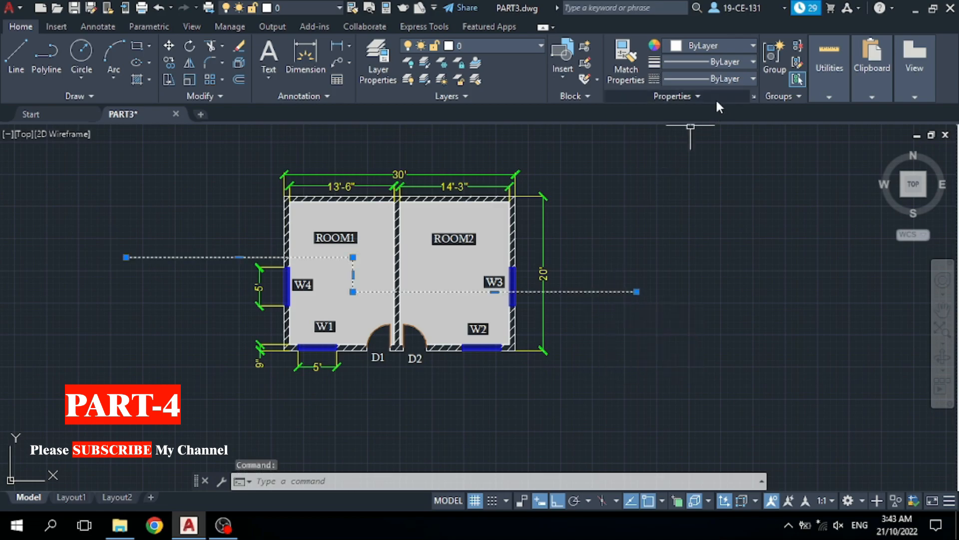
click(740, 78)
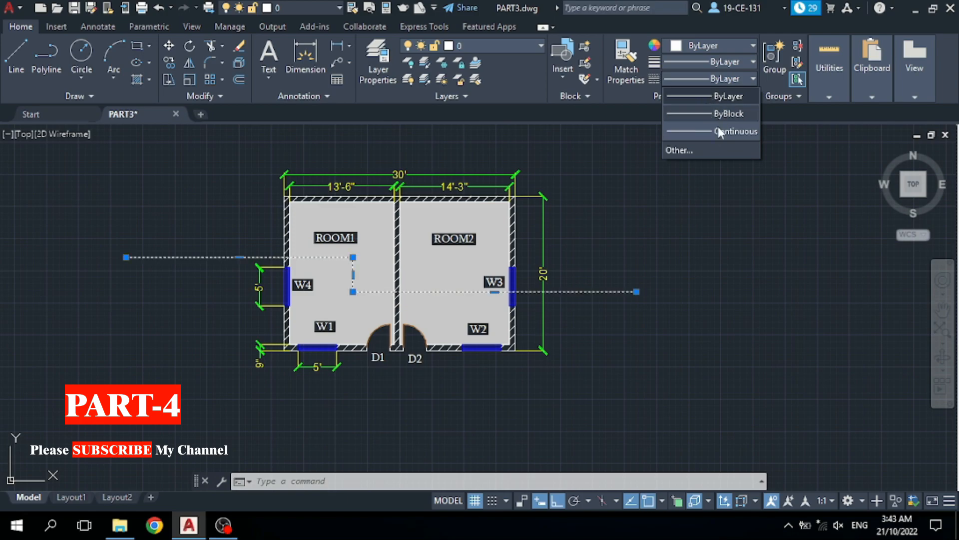
click(681, 150)
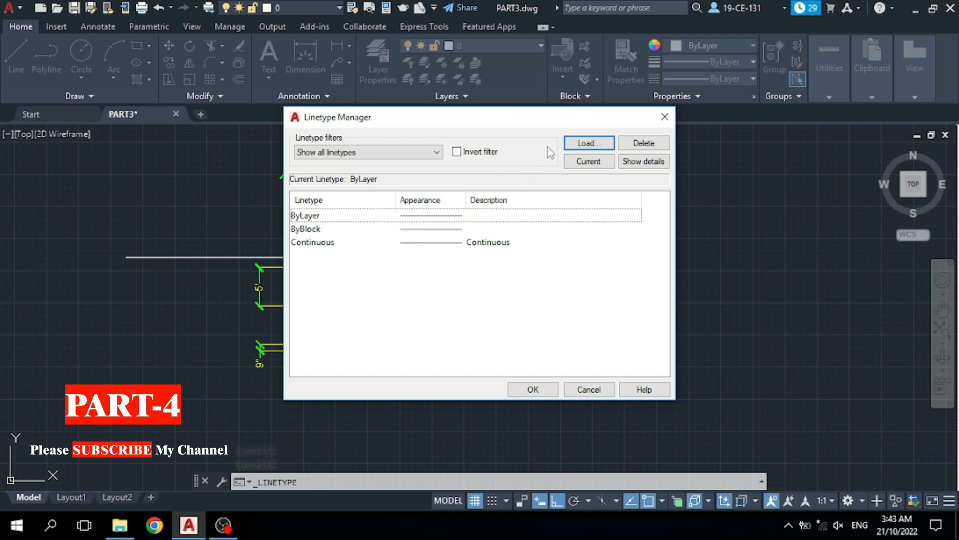
click(588, 144)
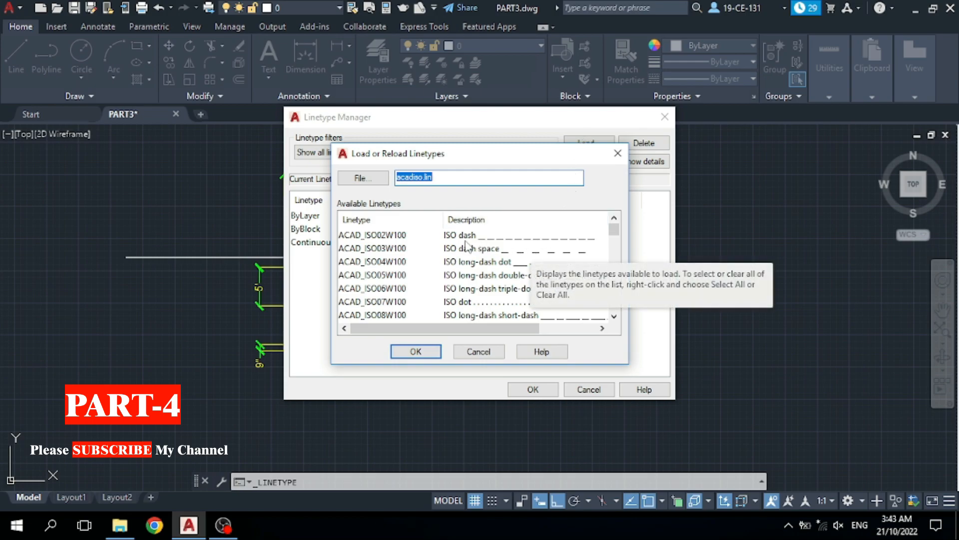
click(511, 238)
click(431, 248)
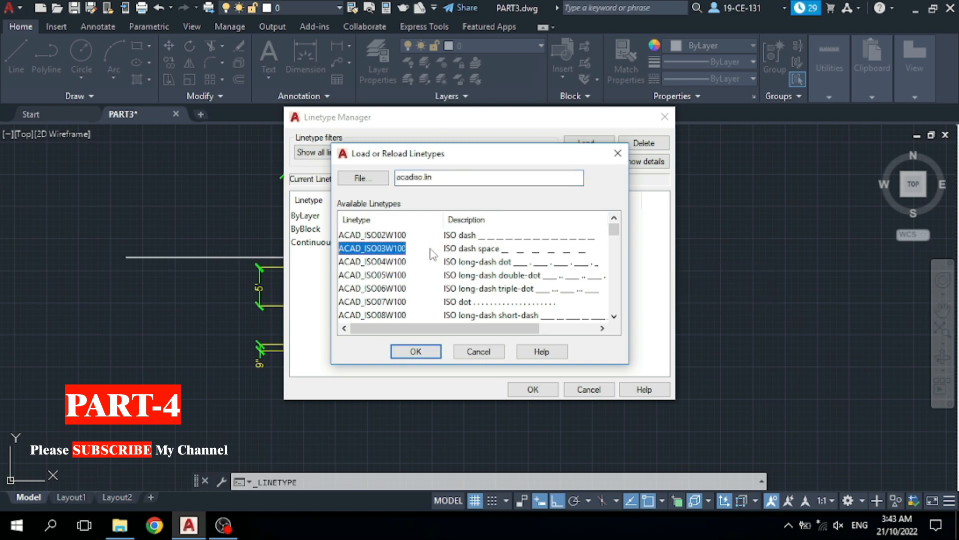
click(528, 238)
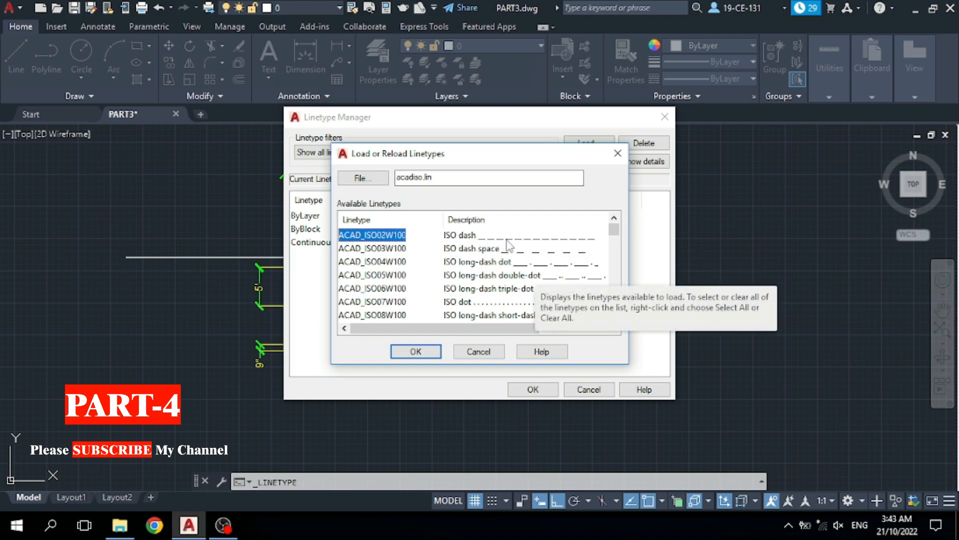
click(425, 351)
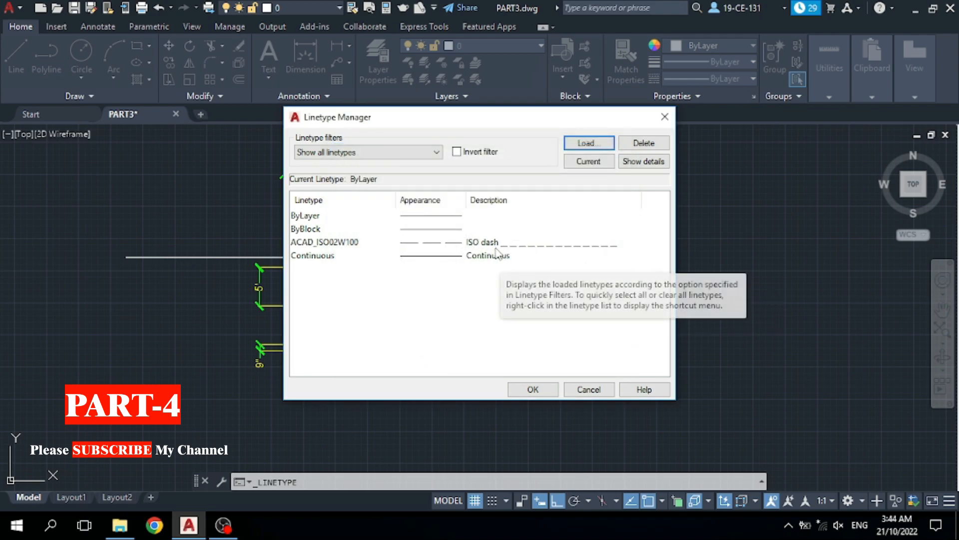
Load the ACAD_ISO08W100 (ISO long-dash short-dash) linetype and try to make a linetype current
click(591, 144)
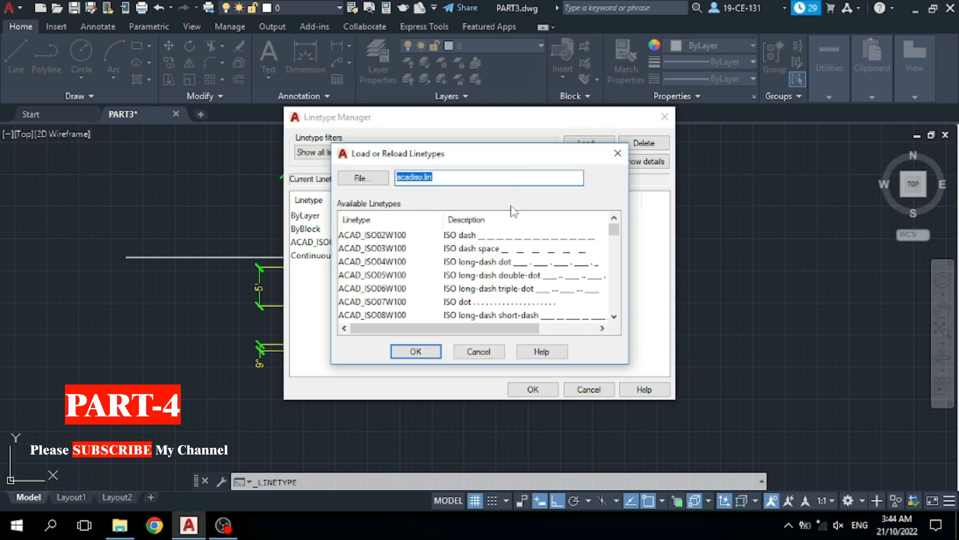
scroll(553, 276, down, 2)
scroll(581, 276, down, 1)
scroll(582, 276, up, 1)
click(574, 247)
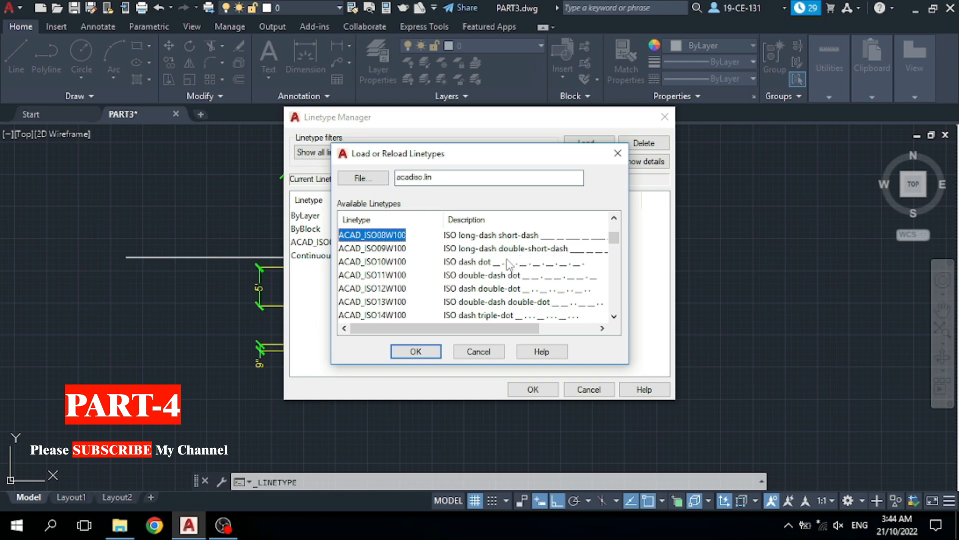
click(414, 350)
click(602, 163)
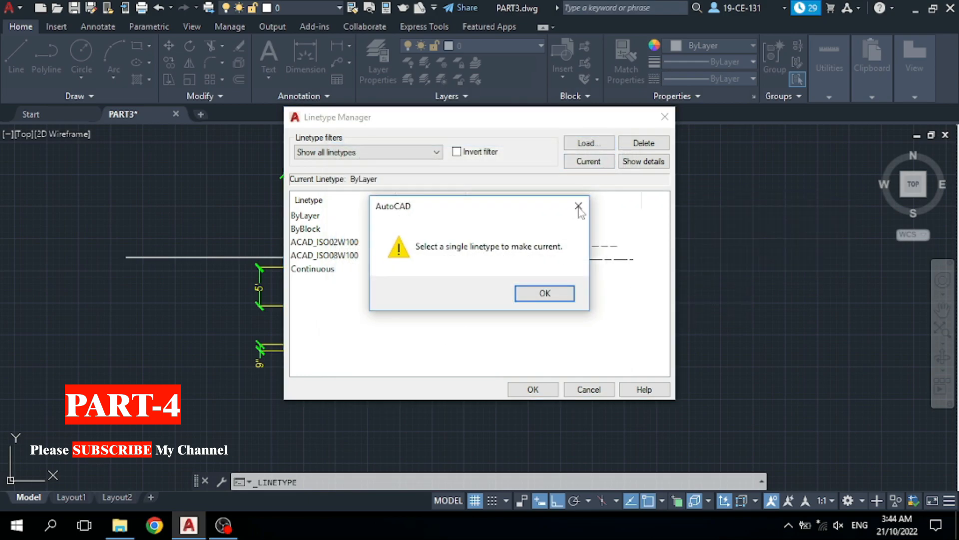
click(579, 209)
Load the CENTER2 and HIDDEN linetypes and close the Linetype Manager
click(589, 143)
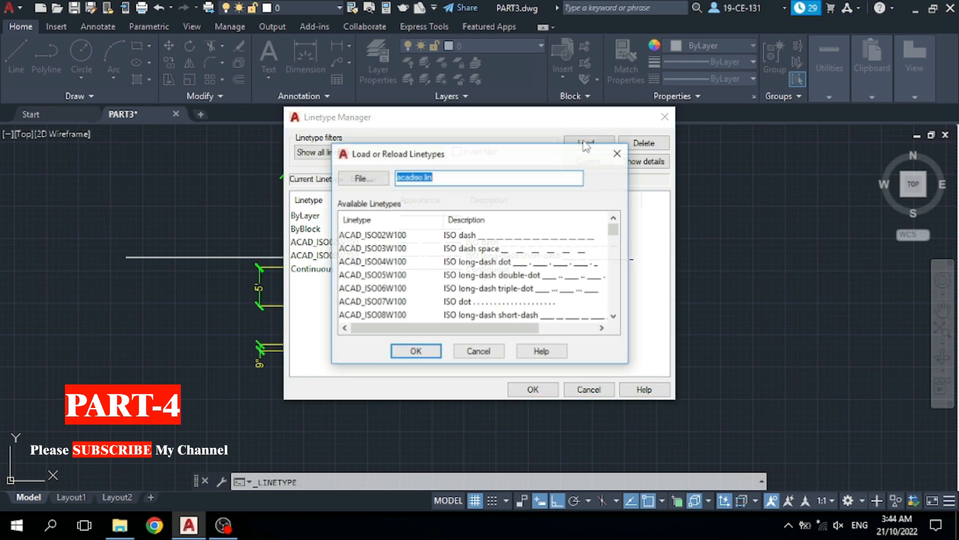
scroll(554, 292, down, 2)
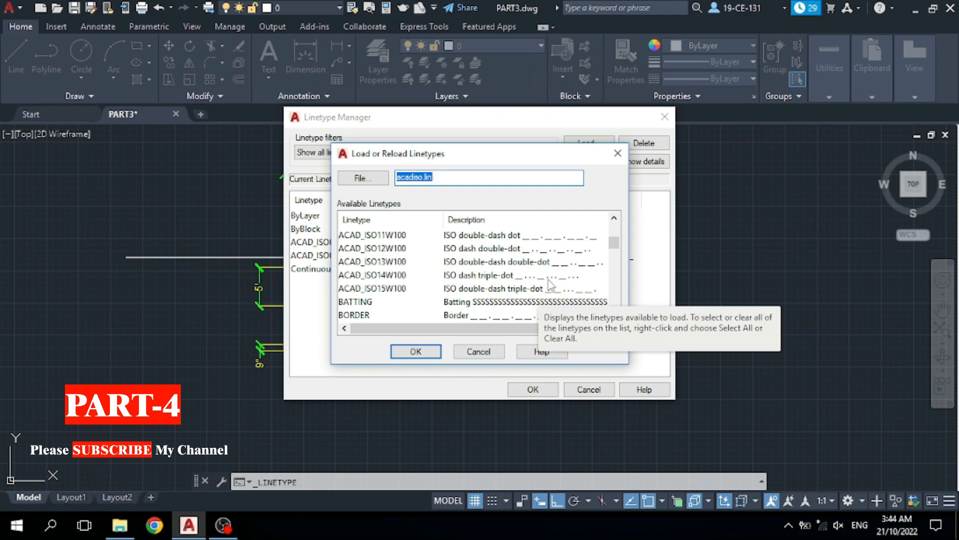
scroll(550, 284, up, 2)
scroll(542, 277, down, 3)
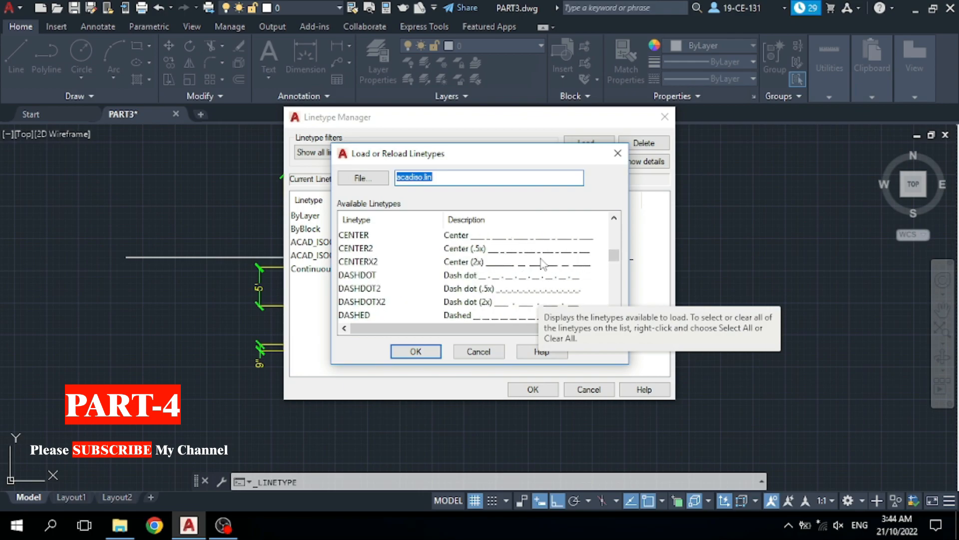
click(539, 254)
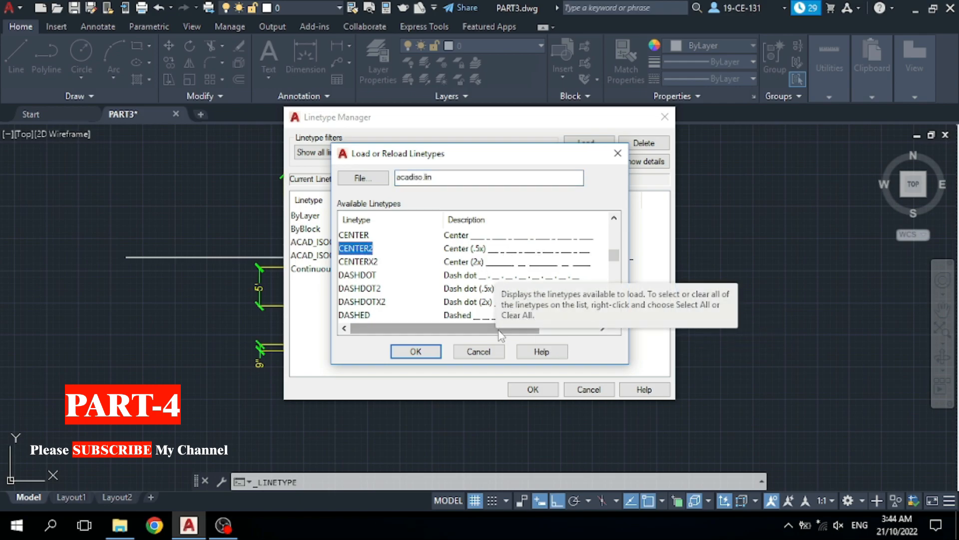
click(434, 353)
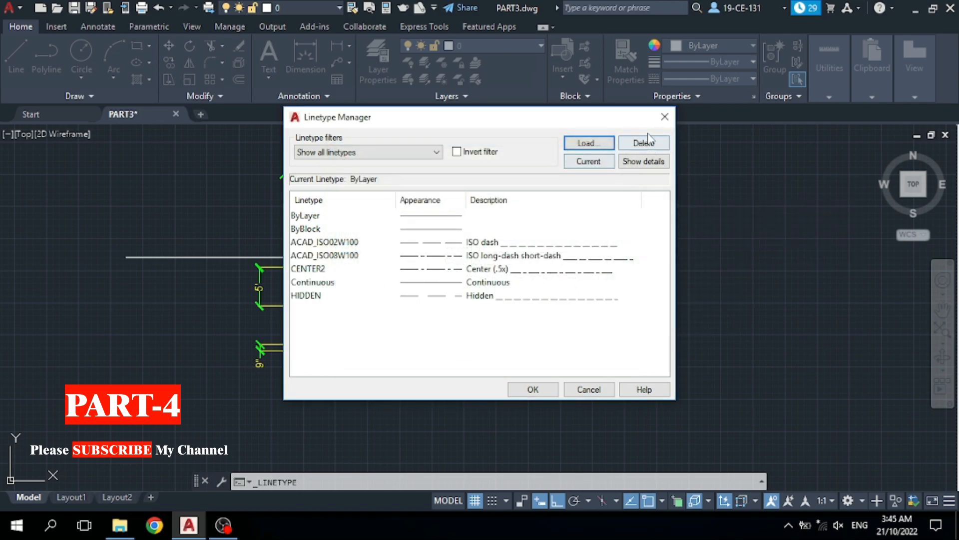
click(664, 116)
Apply the ACAD_ISO02W100 linetype to the stepped polyline through the floor plan and clear the selection
click(735, 80)
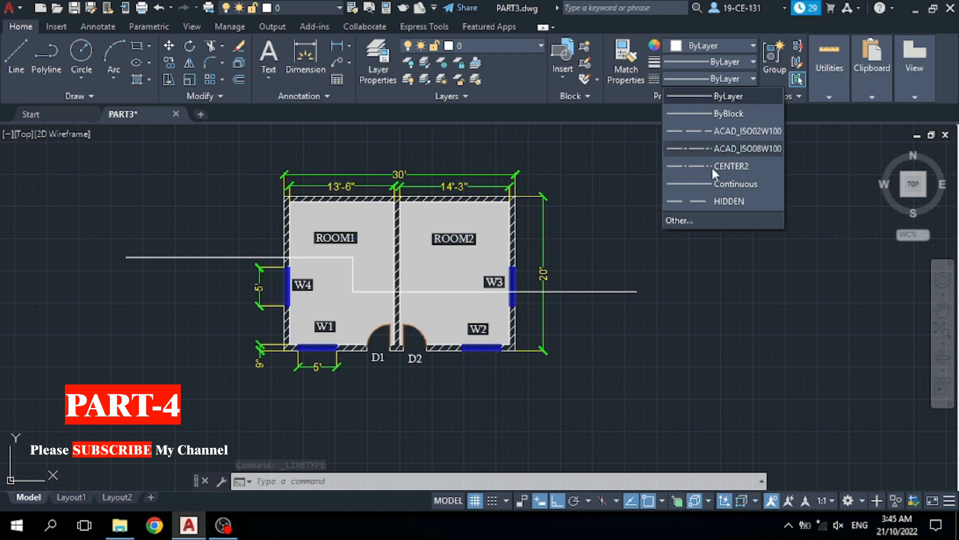
click(667, 304)
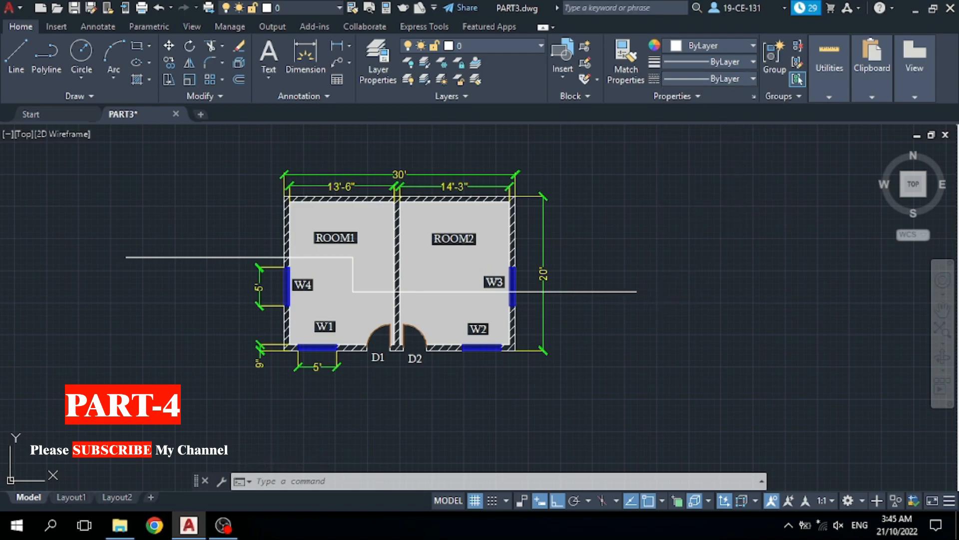
click(606, 291)
click(745, 79)
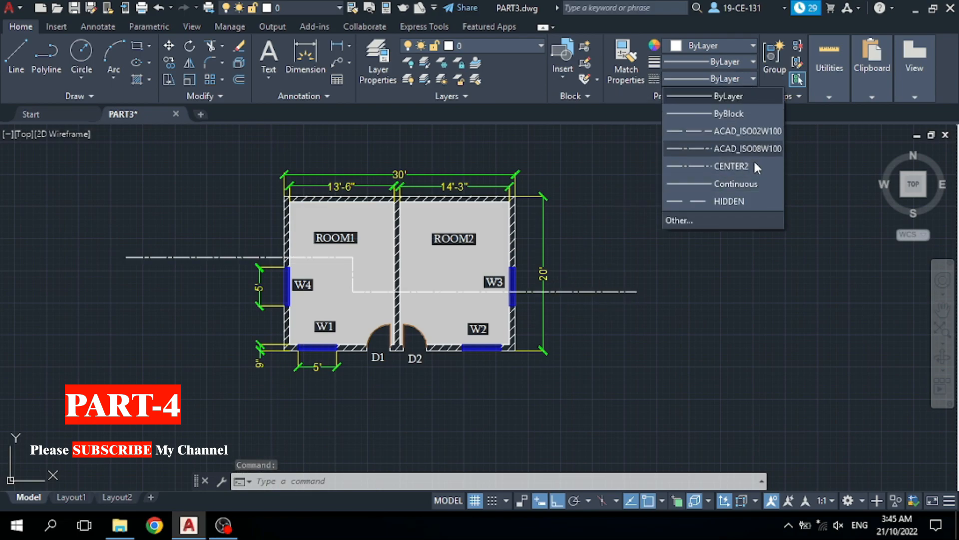
click(709, 132)
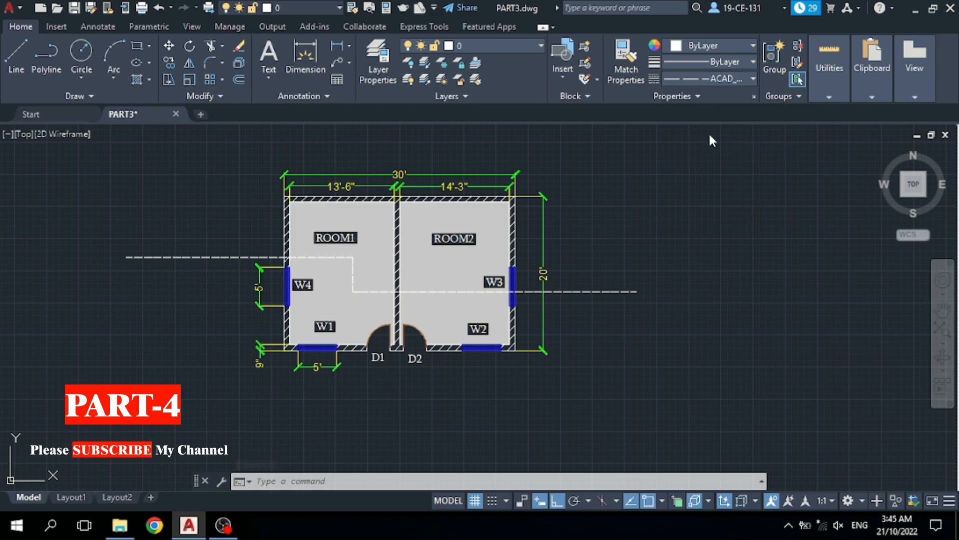
click(688, 209)
click(650, 206)
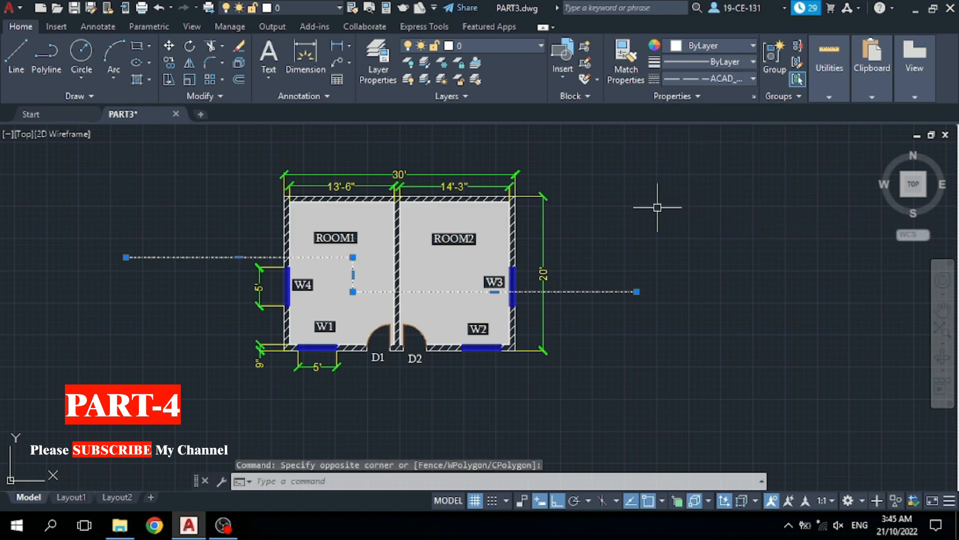
right_click(657, 208)
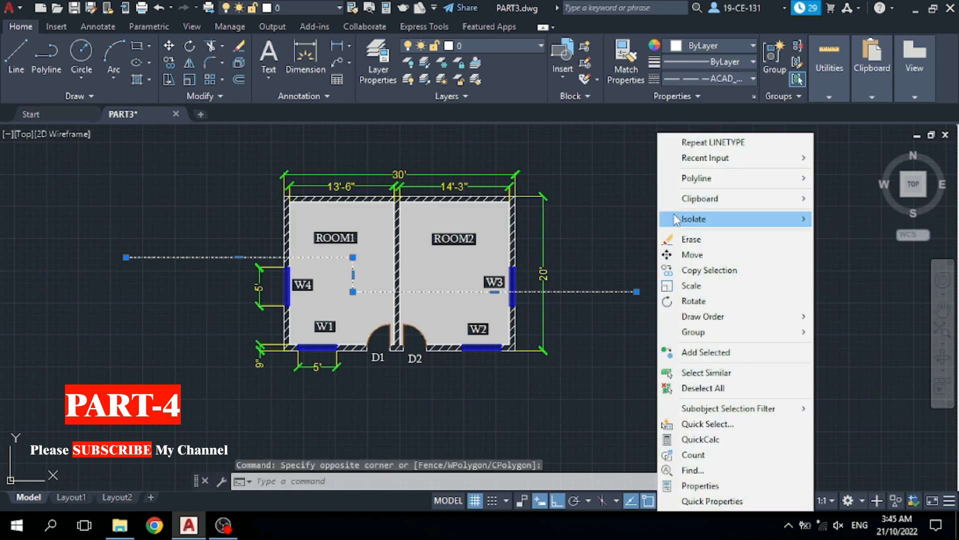
click(699, 388)
Examine how the section line's dash pattern displays close up and at whole-plan scale
scroll(616, 305, up, 5)
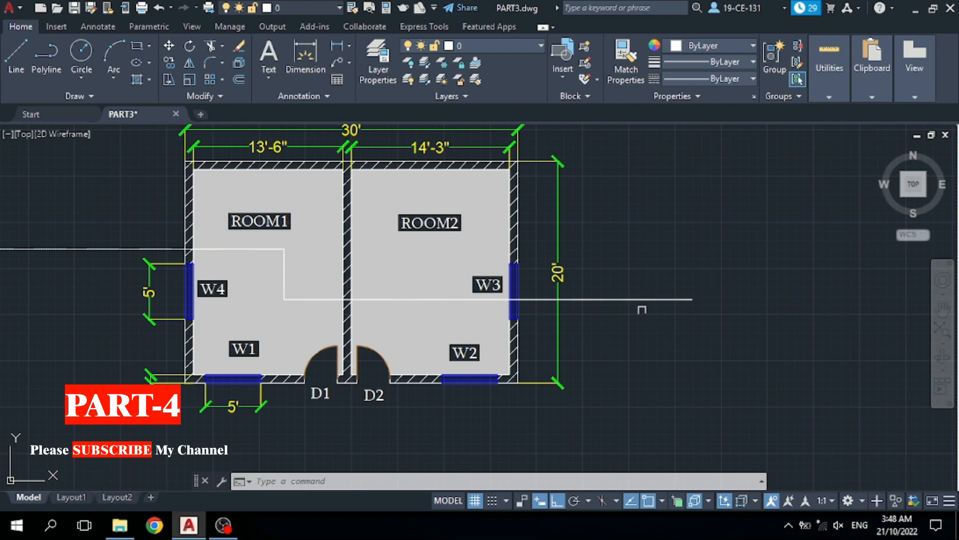
scroll(654, 307, up, 6)
scroll(450, 320, up, 5)
scroll(469, 315, down, 10)
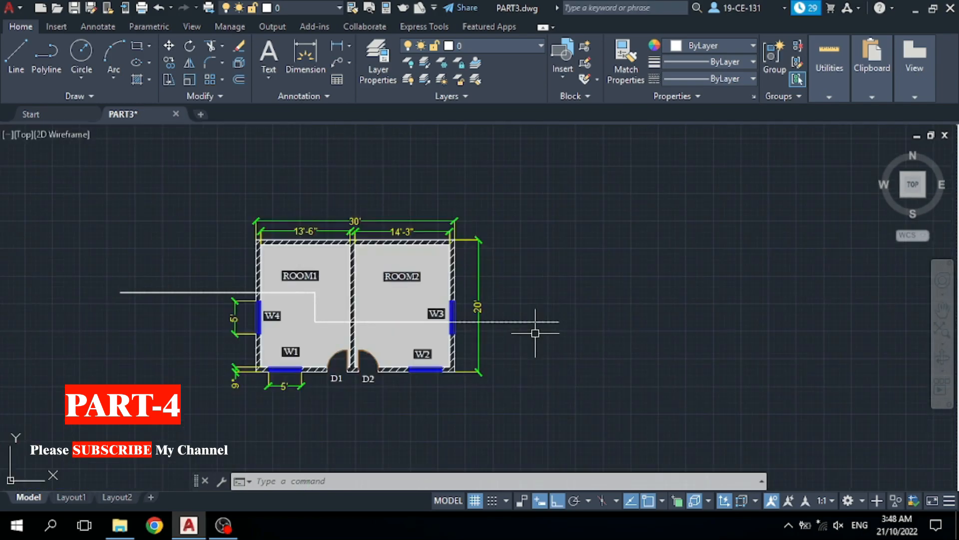
scroll(536, 333, down, 2)
scroll(320, 305, up, 2)
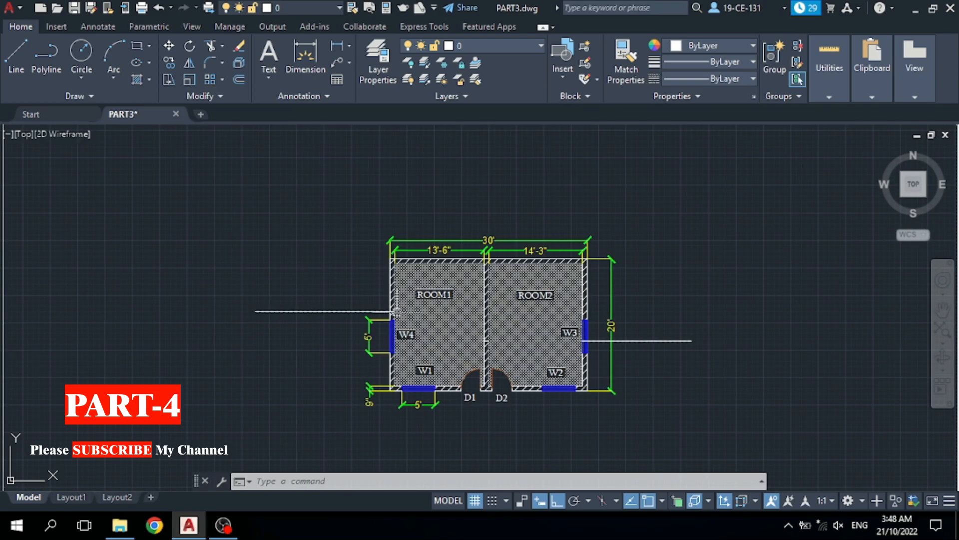
scroll(624, 354, up, 2)
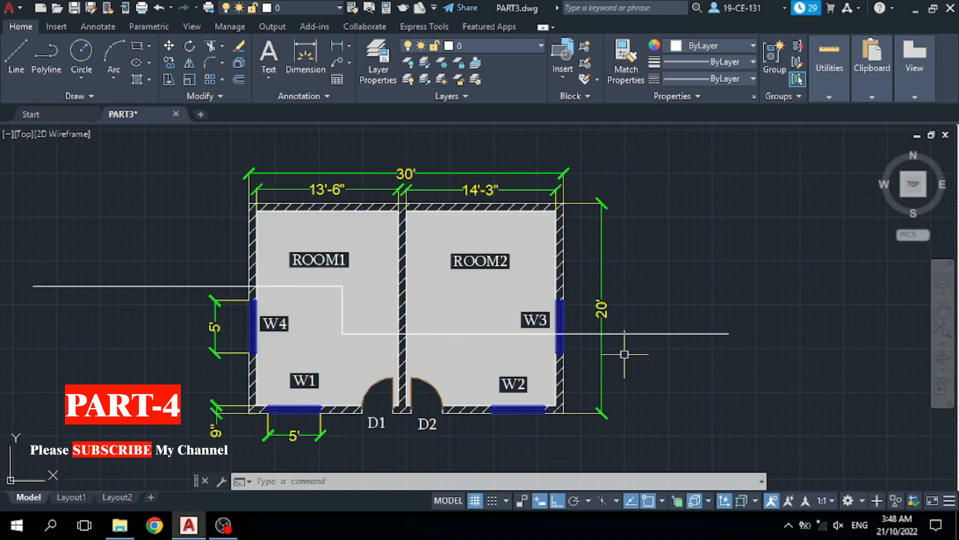
Set the linetype scale of the stepped section line to 5 in its properties
click(673, 333)
right_click(673, 333)
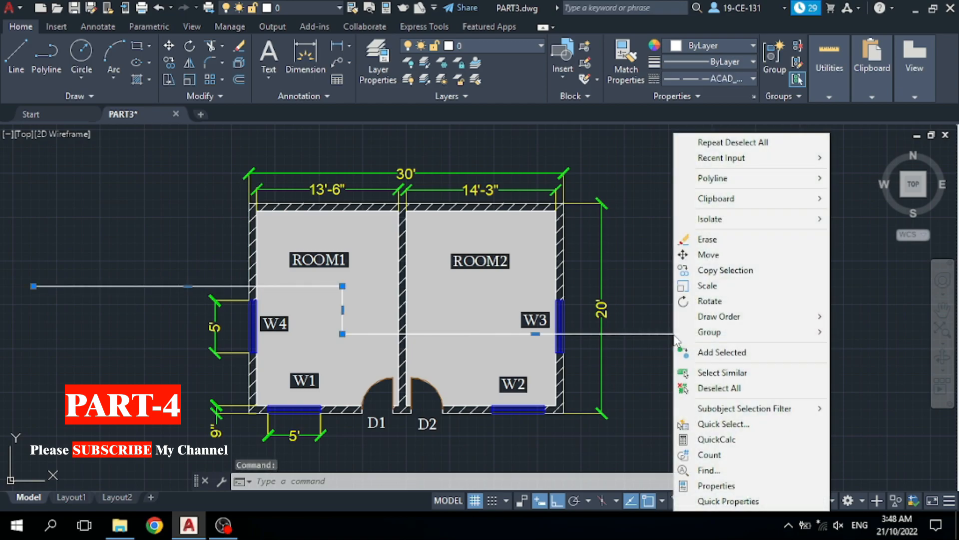
click(717, 485)
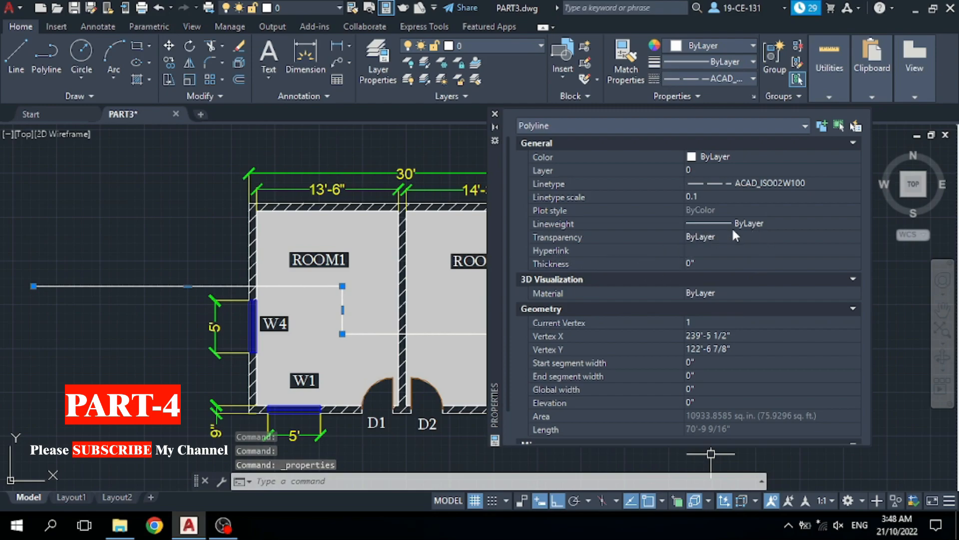
scroll(735, 237, down, 2)
scroll(732, 237, up, 3)
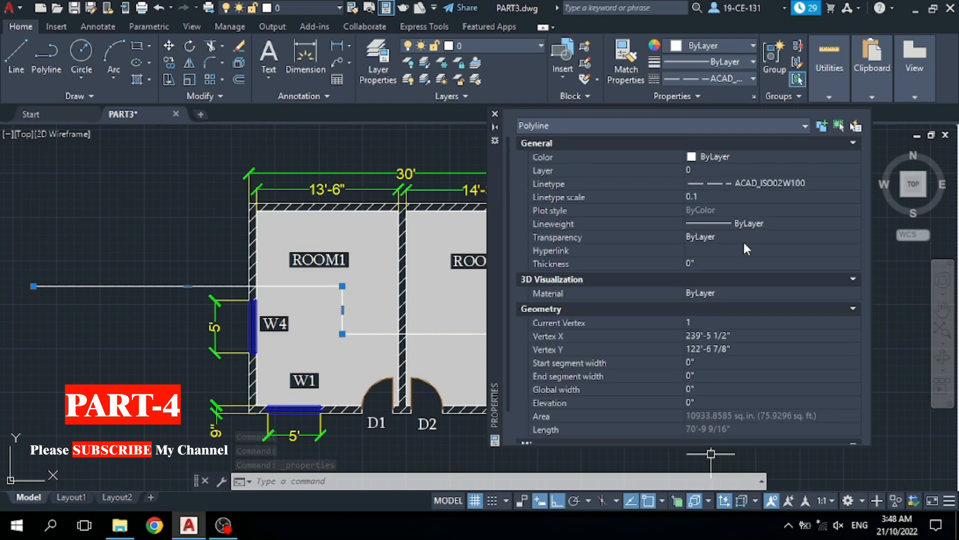
click(565, 197)
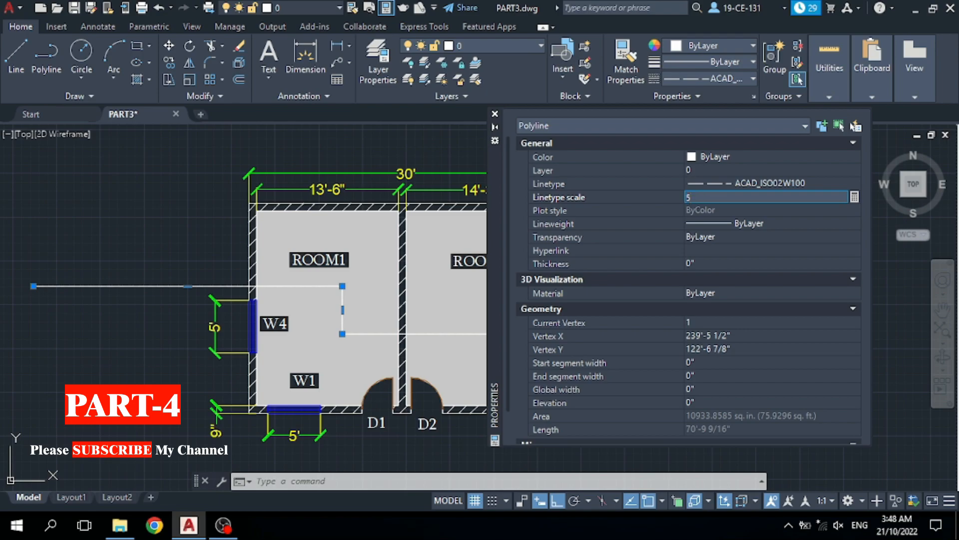
key(Return)
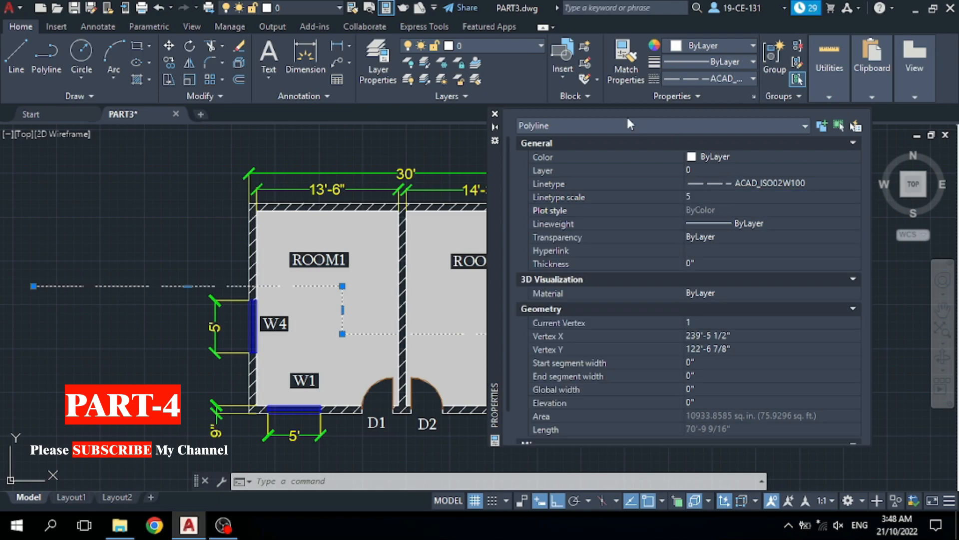
Close the section line's properties and deselect everything
click(495, 114)
right_click(727, 217)
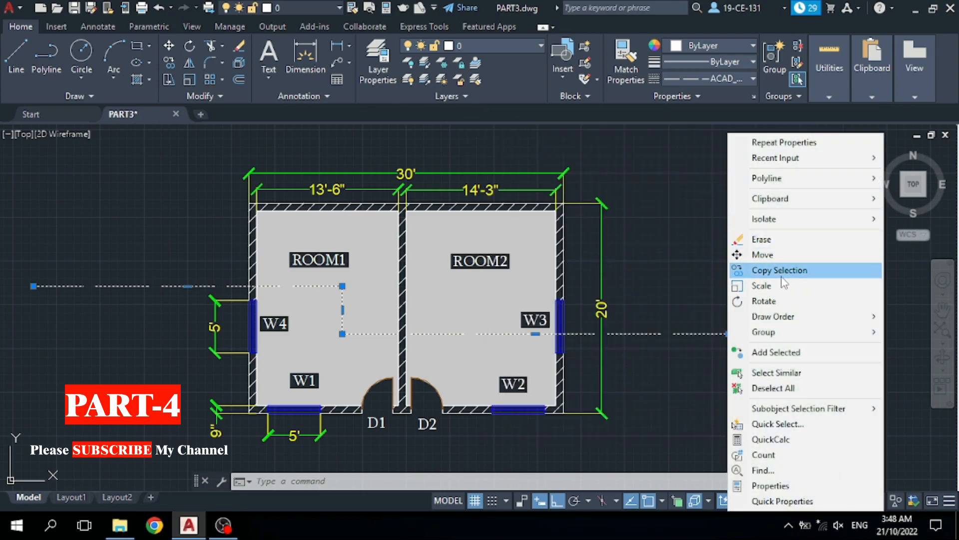
click(767, 388)
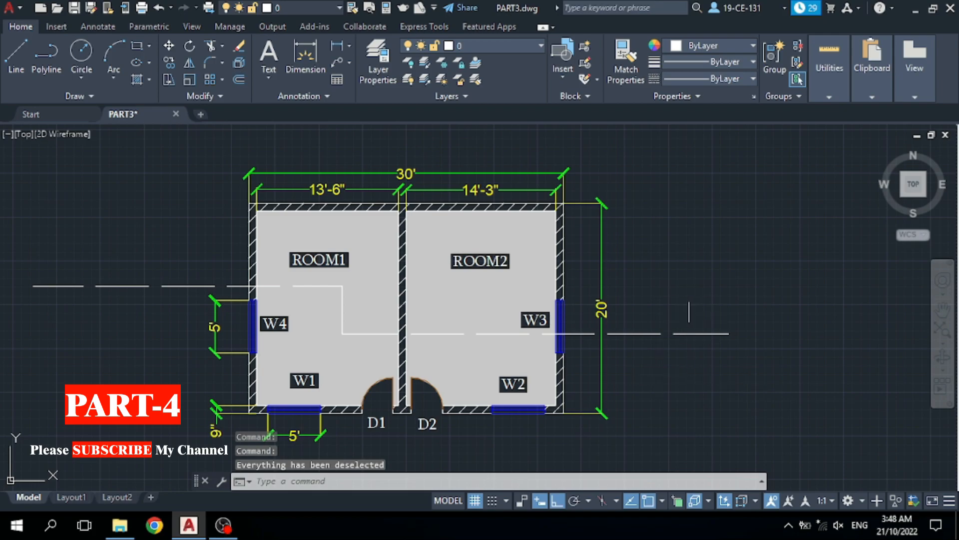
scroll(691, 303, down, 1)
scroll(598, 347, up, 1)
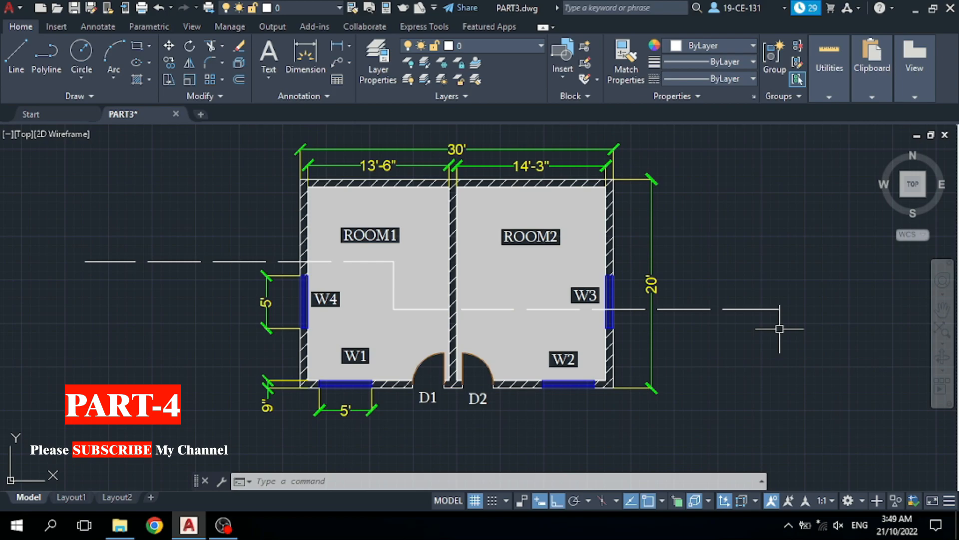
Set the stepped section line's linetype scale to 3 in its properties, close them and clear the selection
click(750, 309)
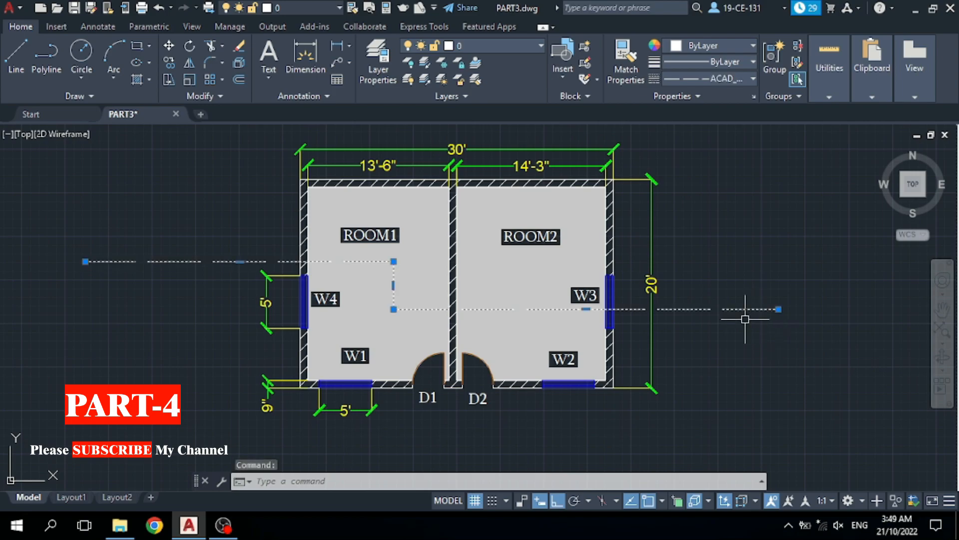
right_click(743, 307)
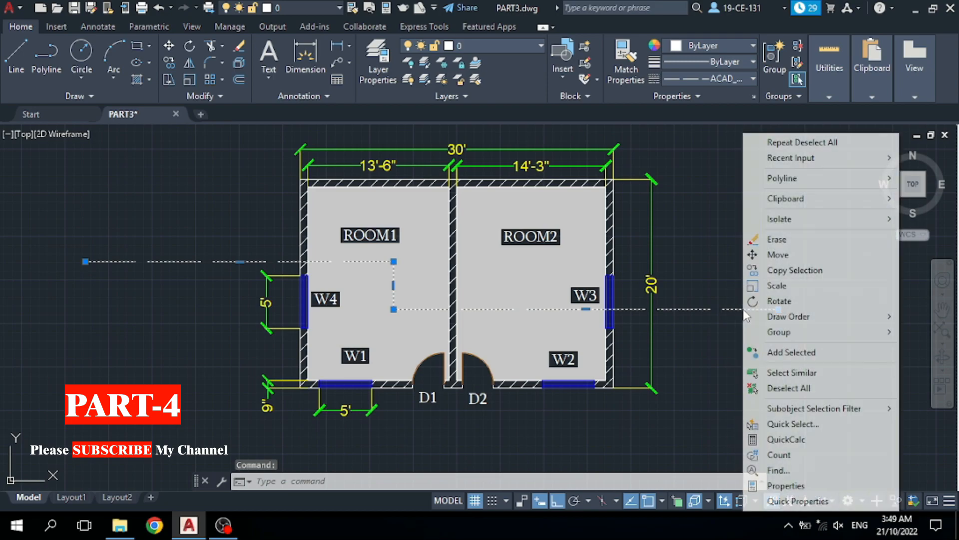
click(787, 486)
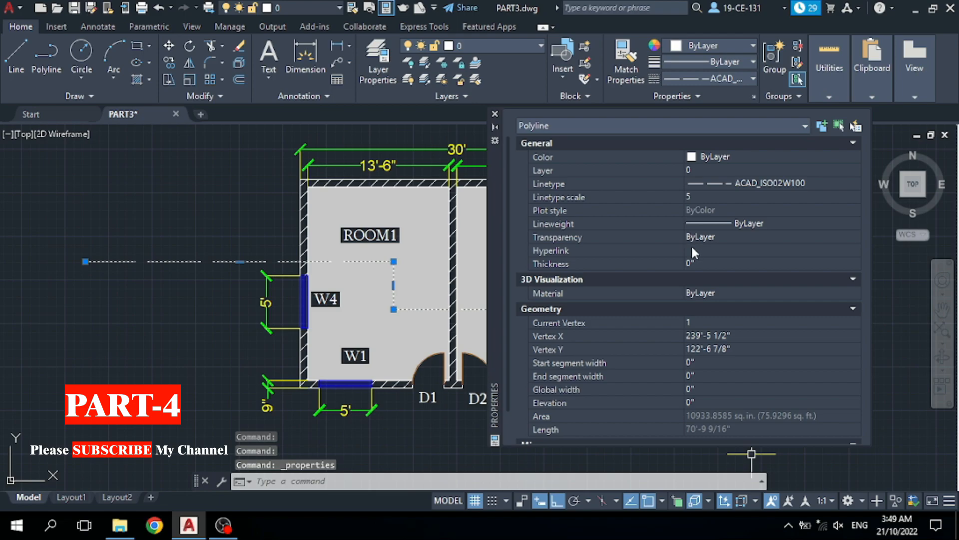
click(698, 196)
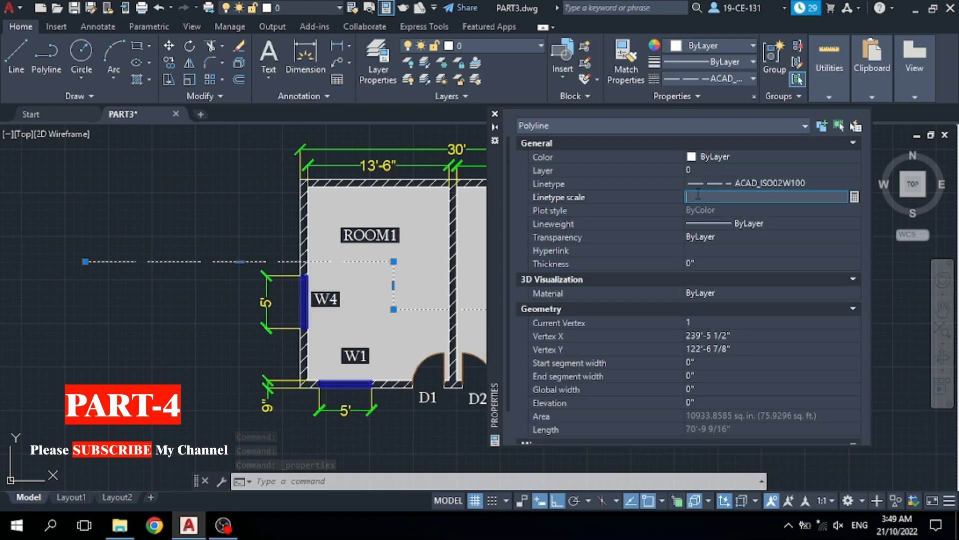
key(Return)
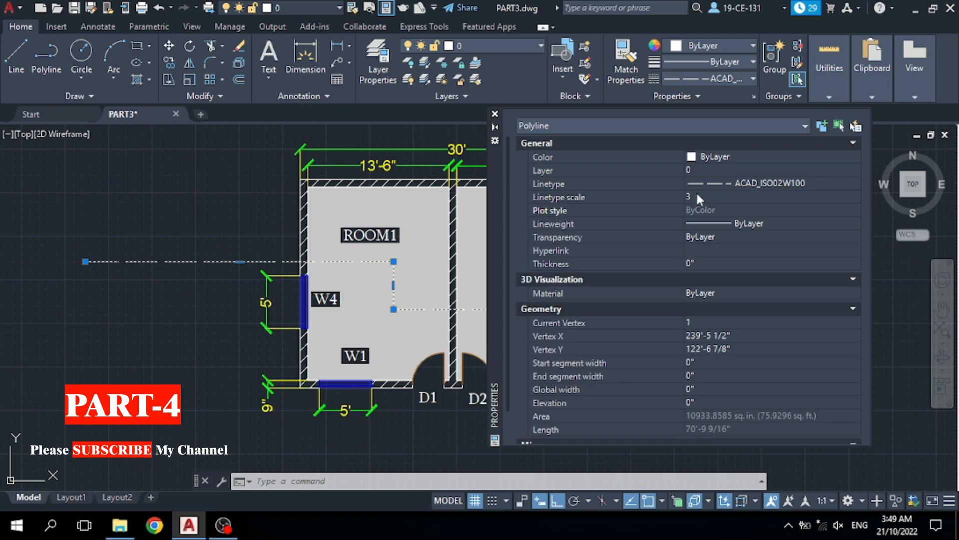
click(495, 114)
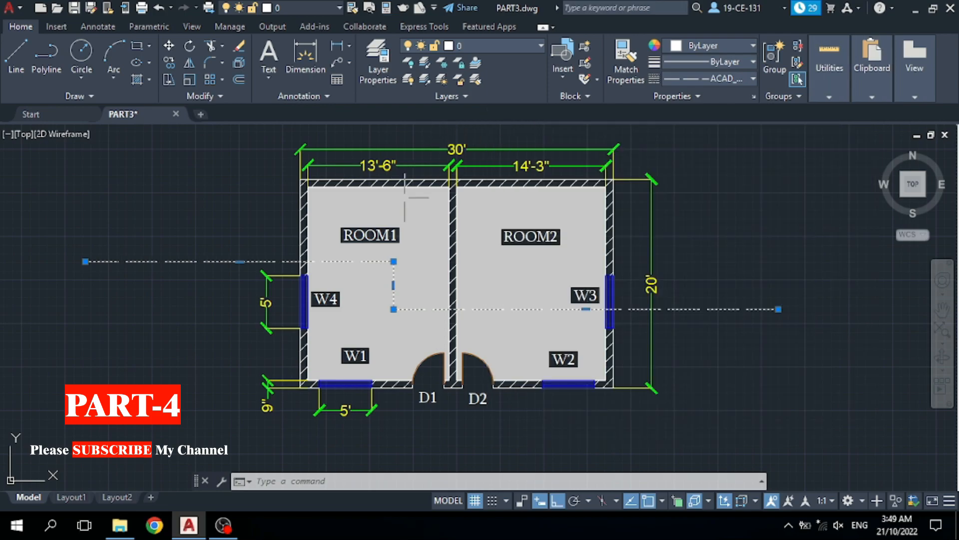
scroll(303, 314, down, 2)
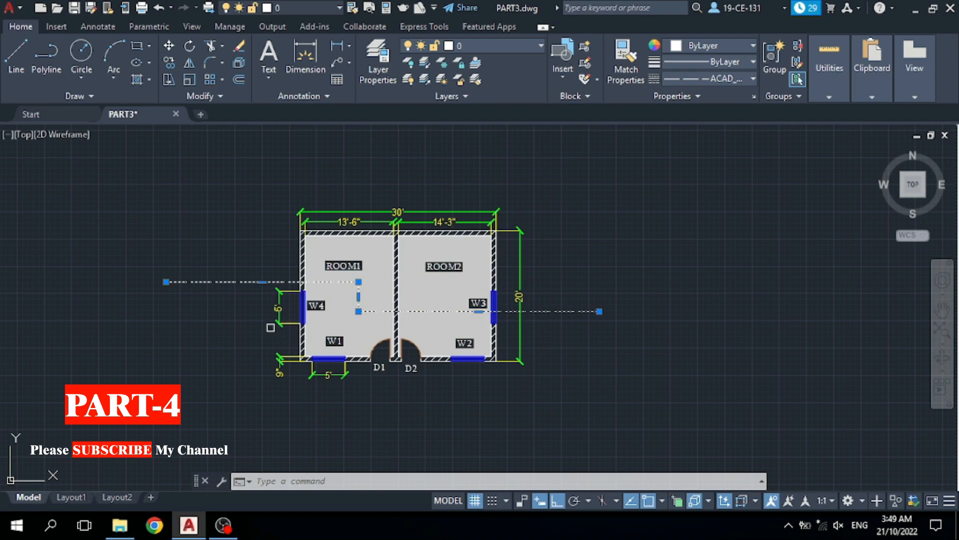
right_click(206, 201)
click(253, 387)
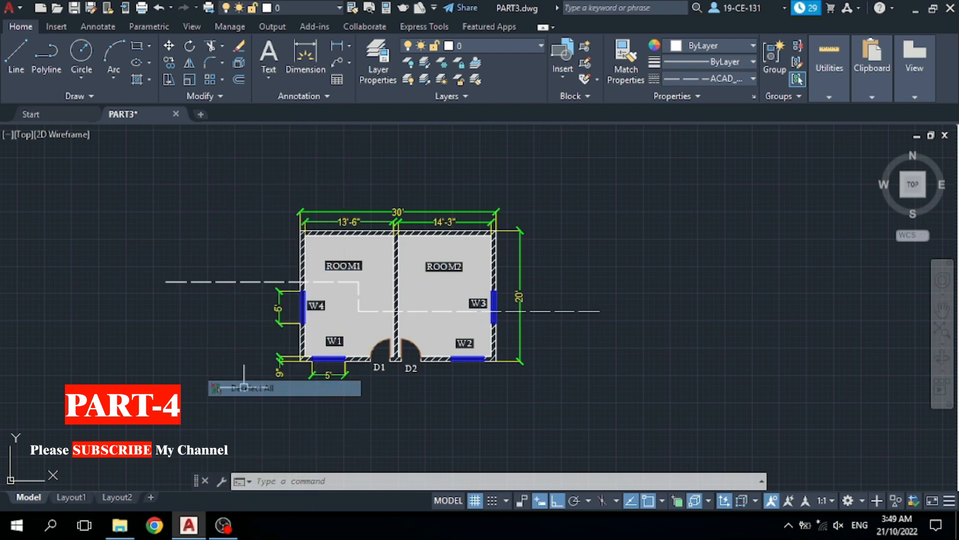
Place the single-line text "A" at the section line's end beyond ROOM1, with rotation angle 0
scroll(353, 273, up, 2)
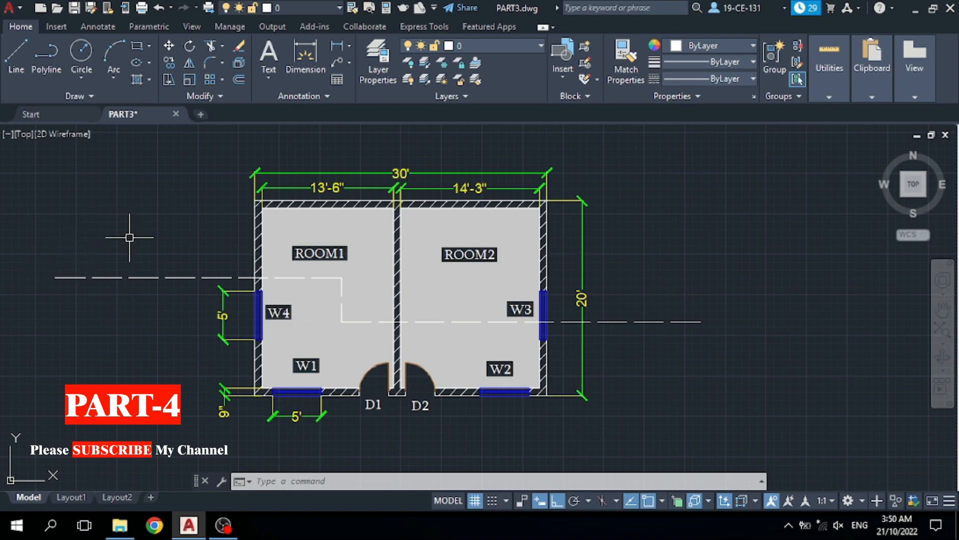
text(Dt)
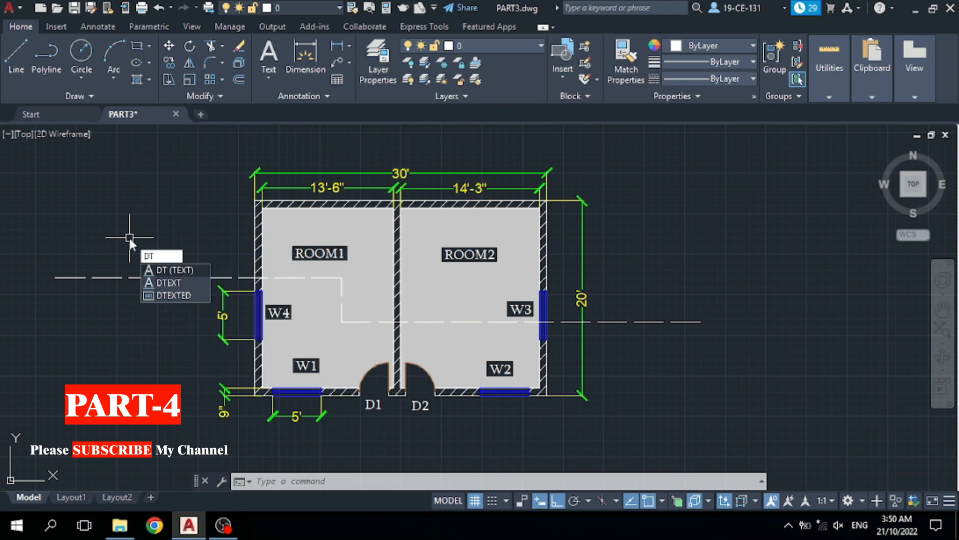
key(Return)
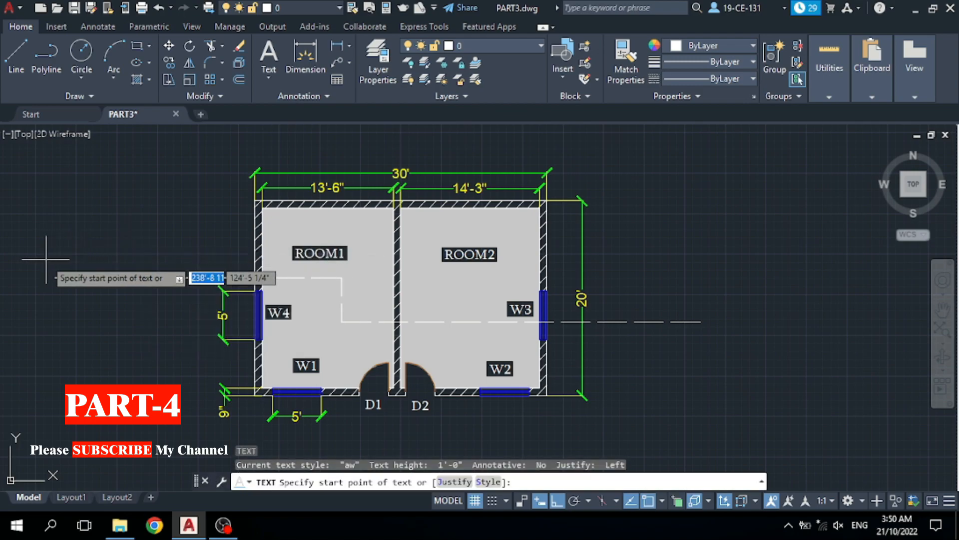
click(30, 261)
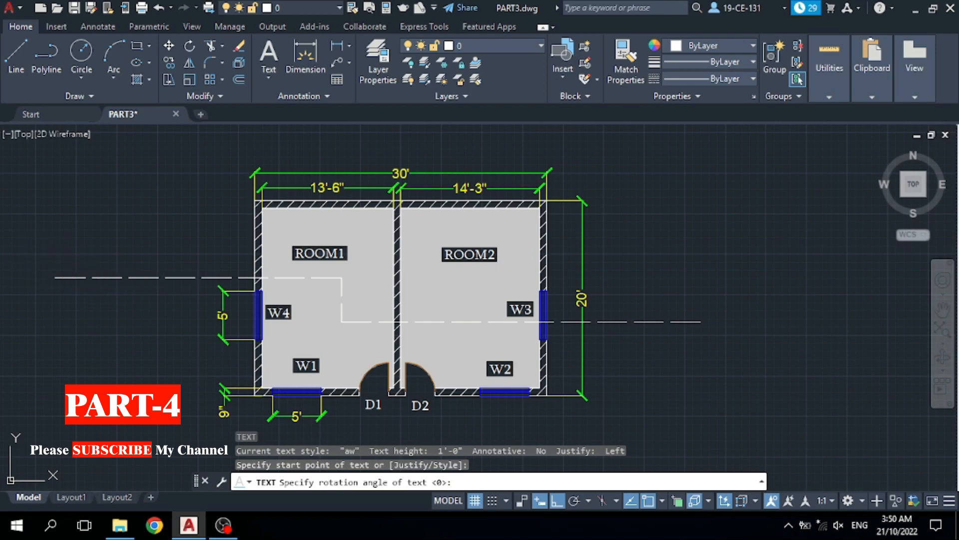
key(Return)
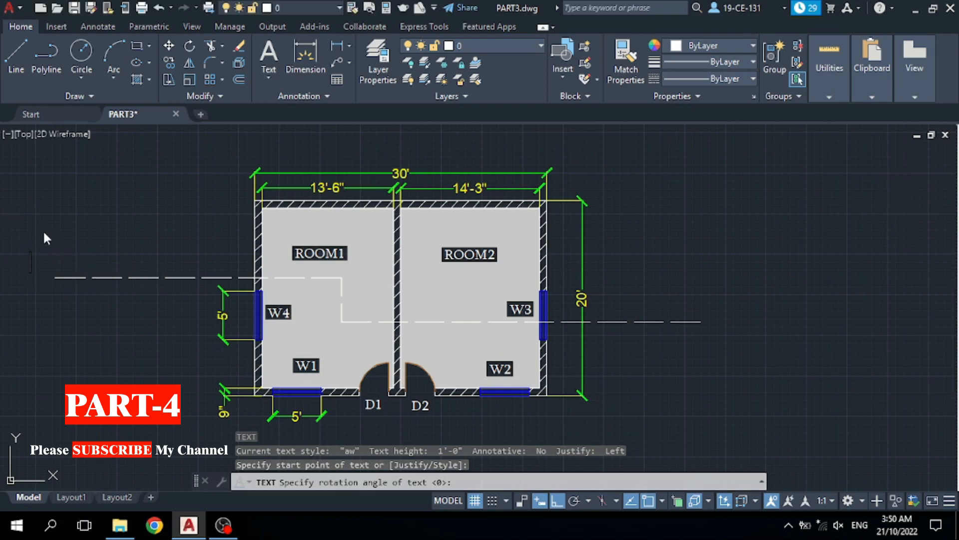
text(A)
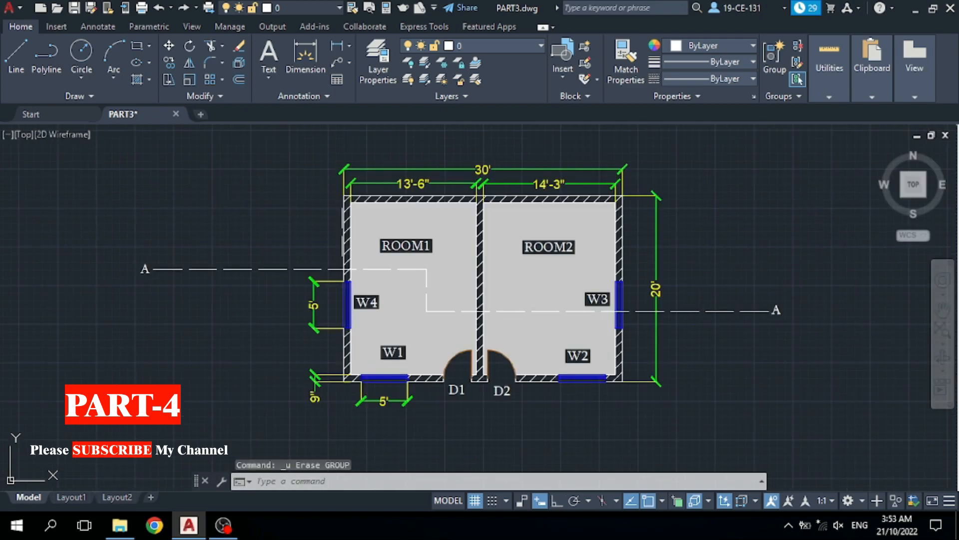
Undo the last erase and erase the solid grey hatch filling both rooms
key(ctrl+z)
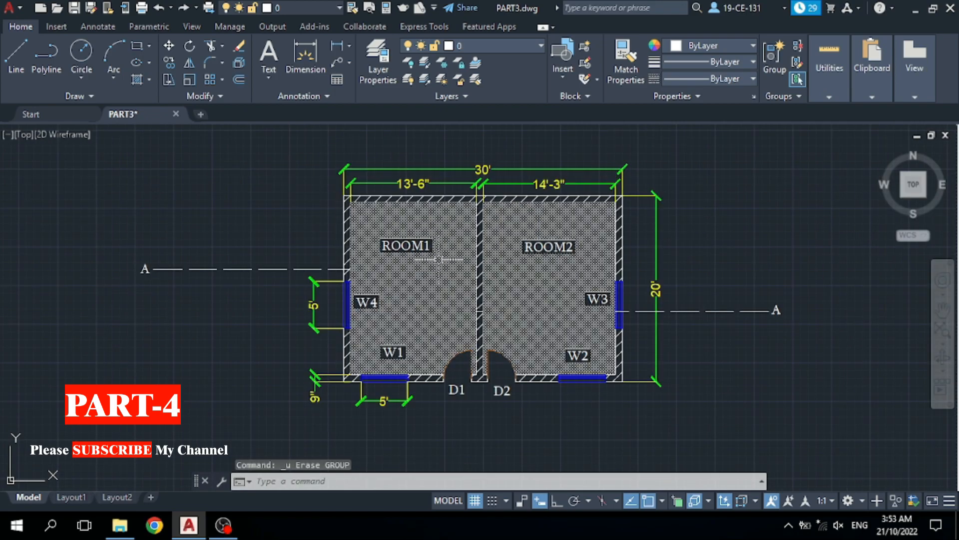
click(509, 265)
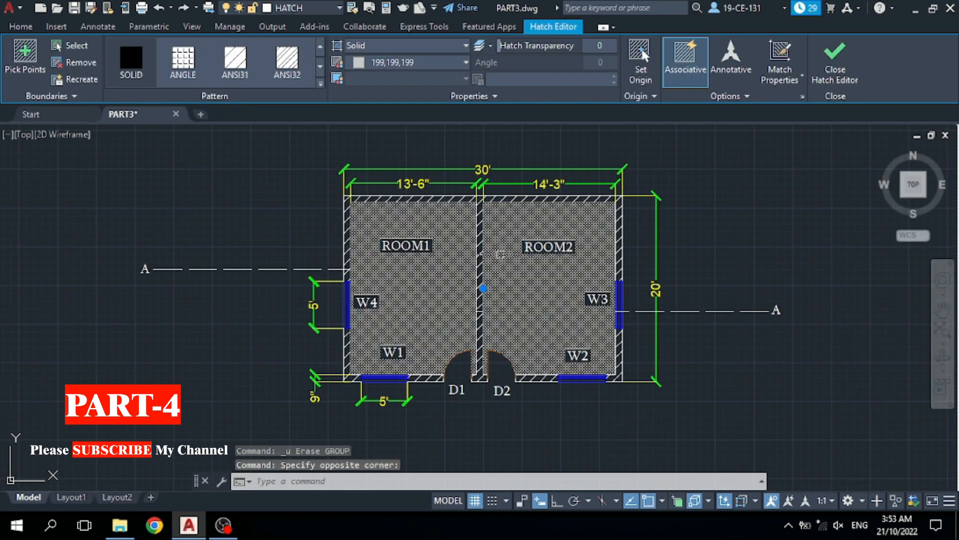
right_click(502, 264)
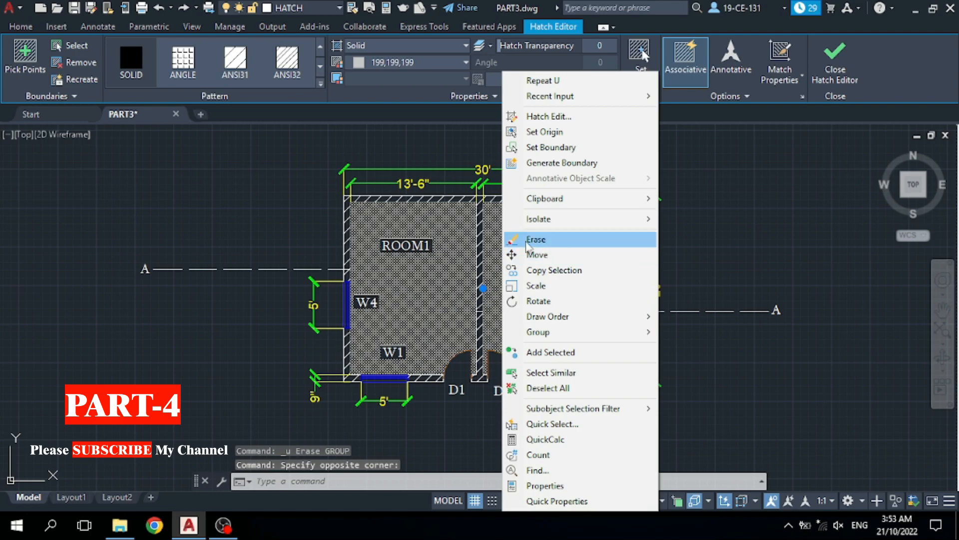
click(527, 242)
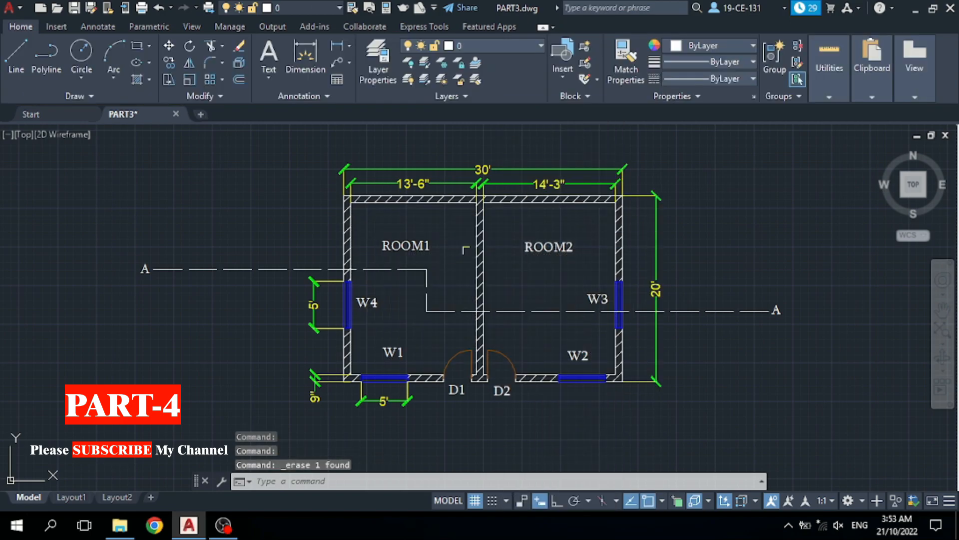
With Ortho on, draw a vertical line along the partition wall's ROOM2 face, from the upper wall's outer edge to the lower wall's outer edge
scroll(436, 291, down, 2)
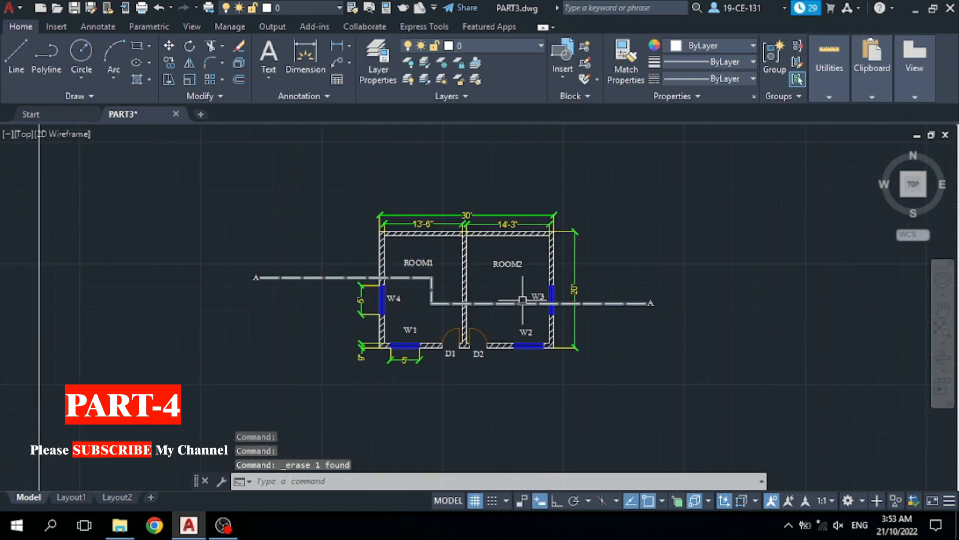
scroll(558, 303, up, 2)
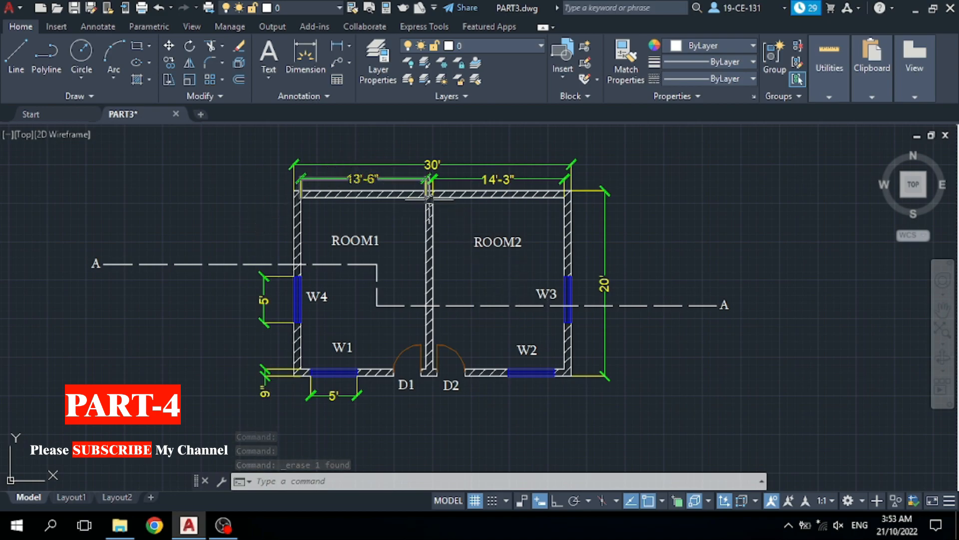
scroll(437, 188, up, 2)
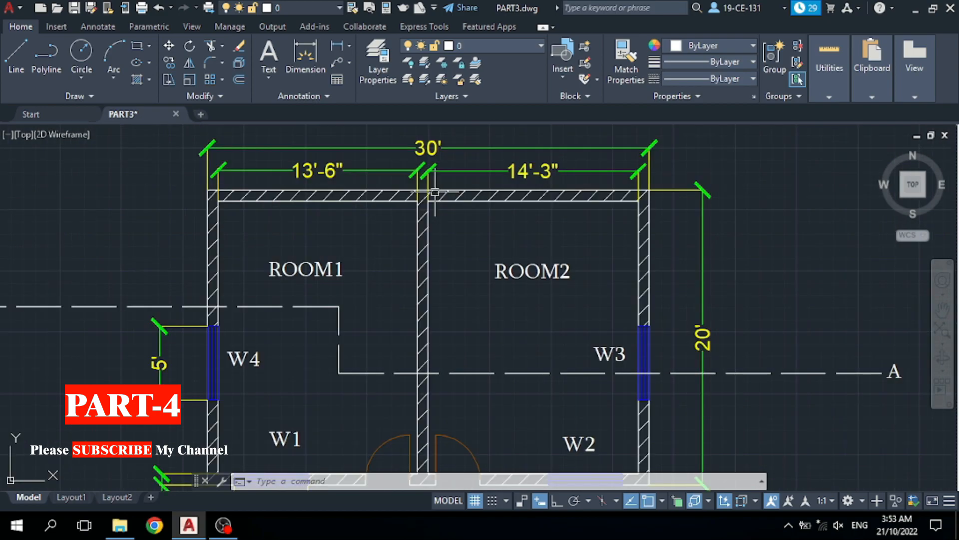
scroll(428, 203, down, 2)
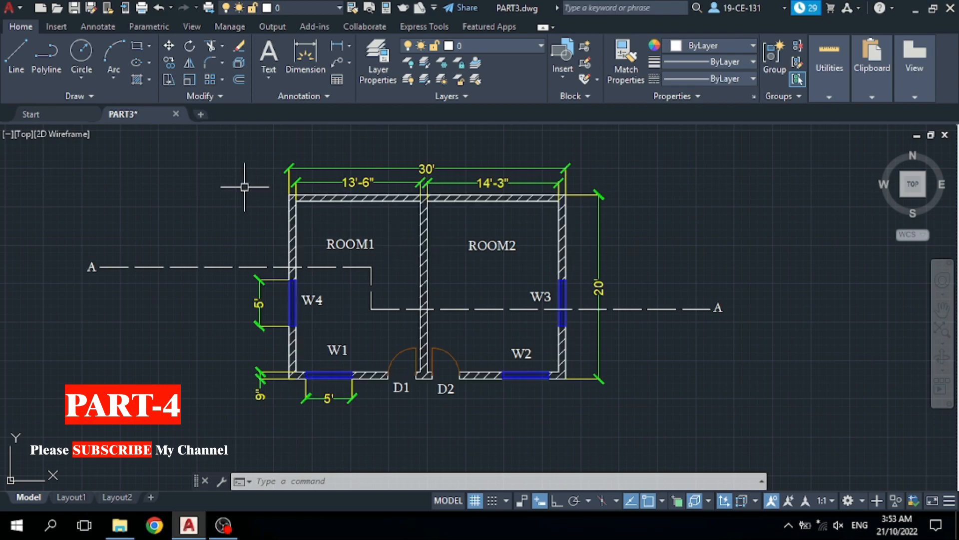
click(13, 53)
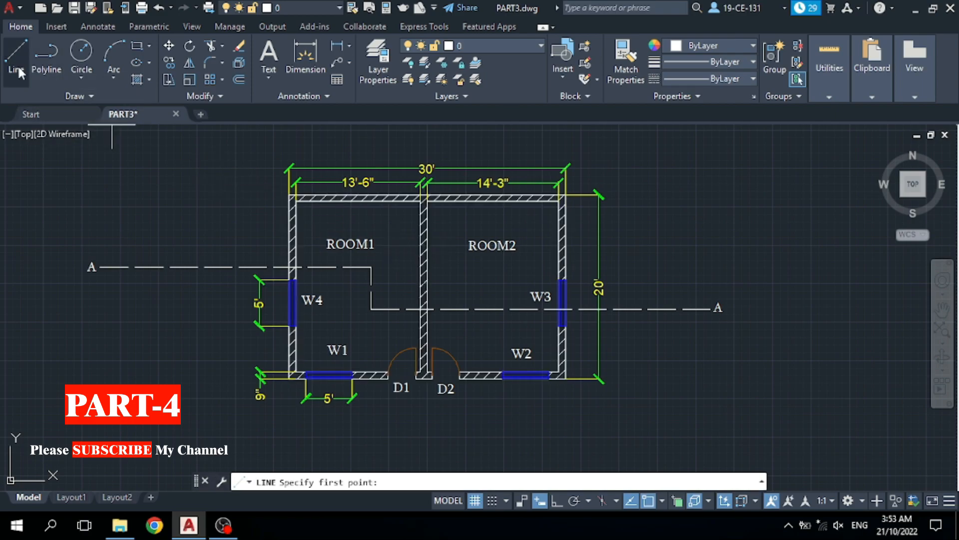
scroll(470, 210, up, 9)
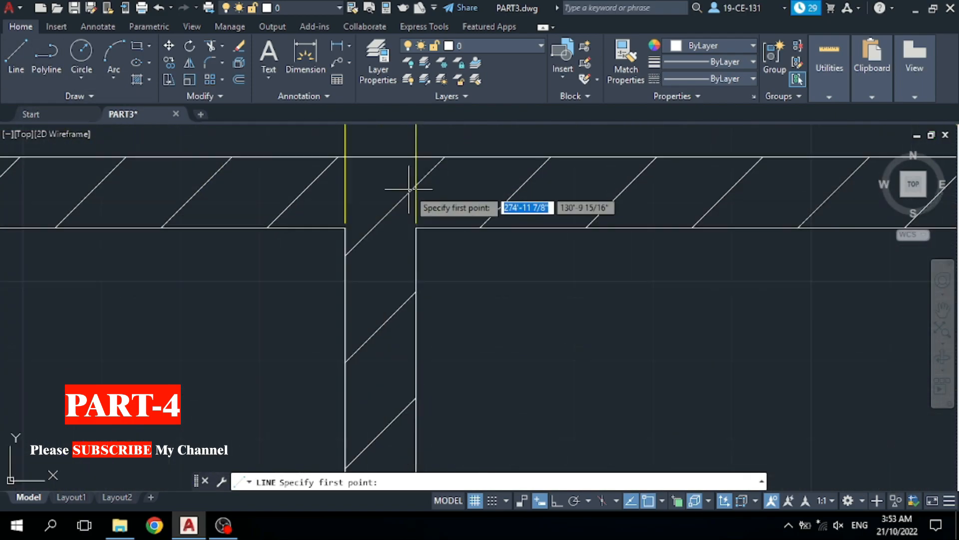
click(417, 164)
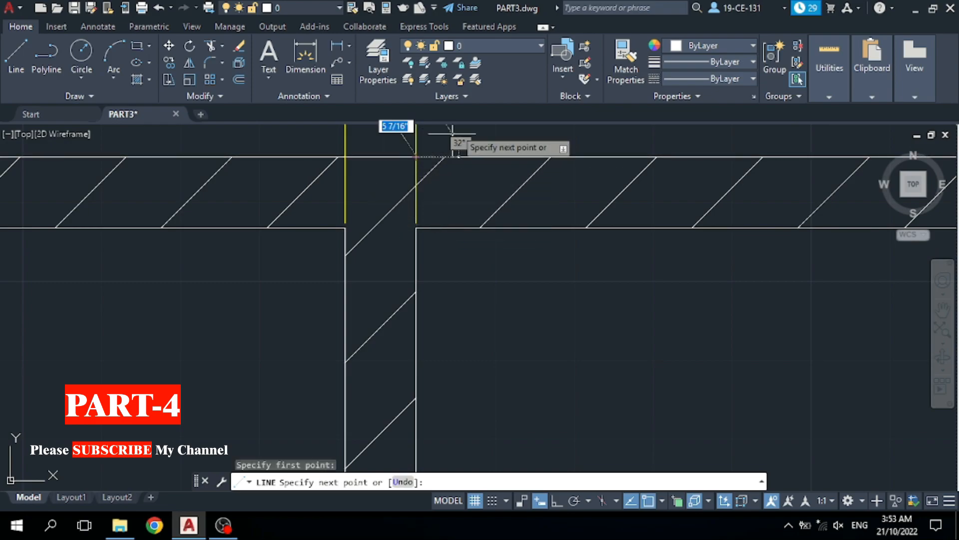
key(F8)
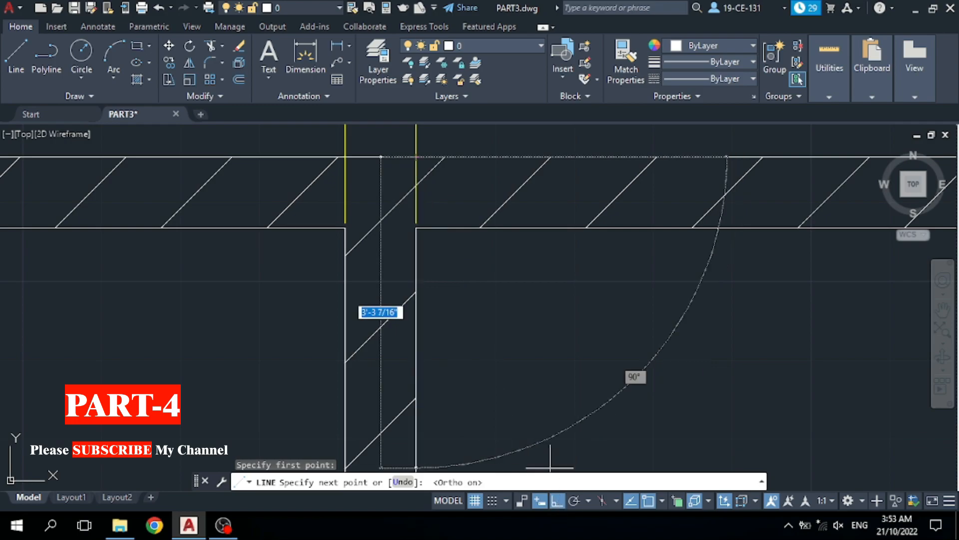
scroll(478, 160, down, 5)
scroll(474, 142, down, 4)
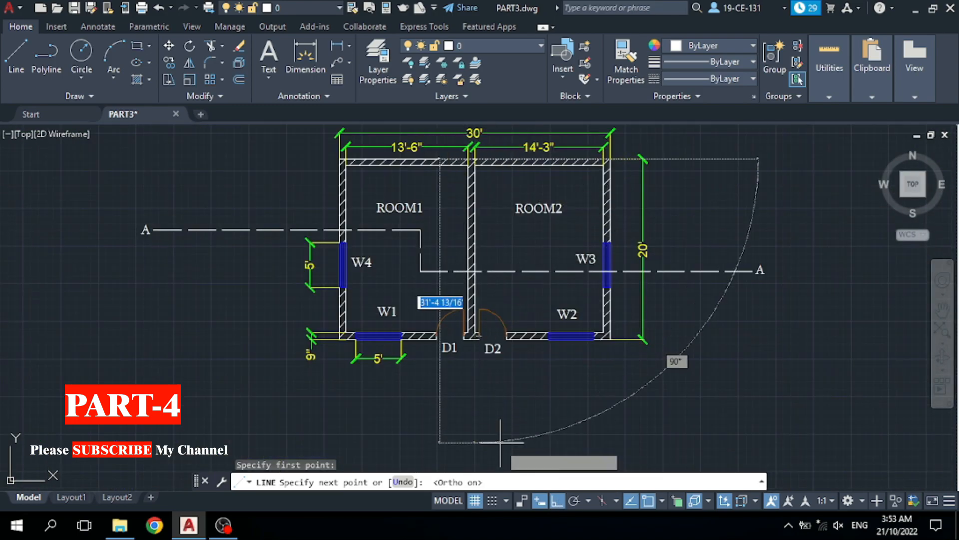
scroll(459, 270, up, 5)
scroll(459, 268, up, 6)
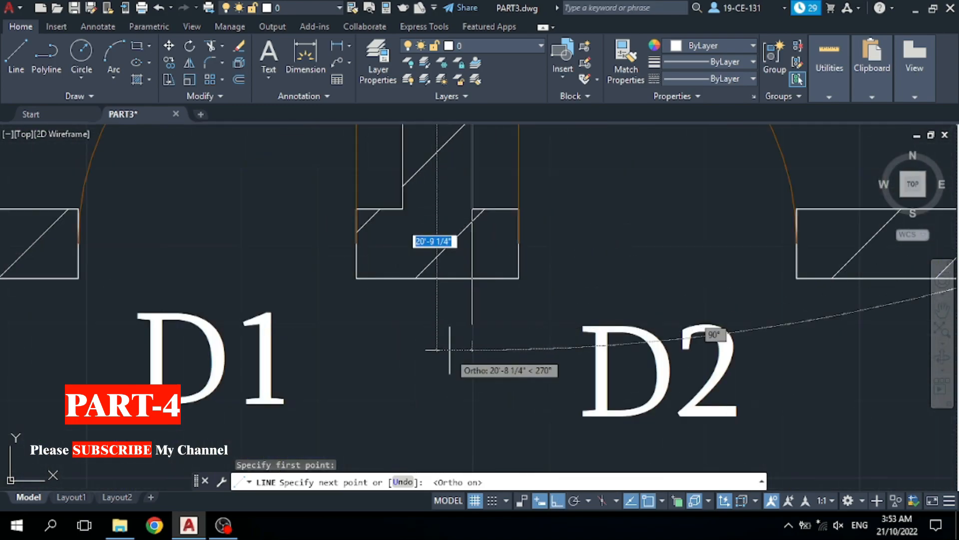
click(472, 277)
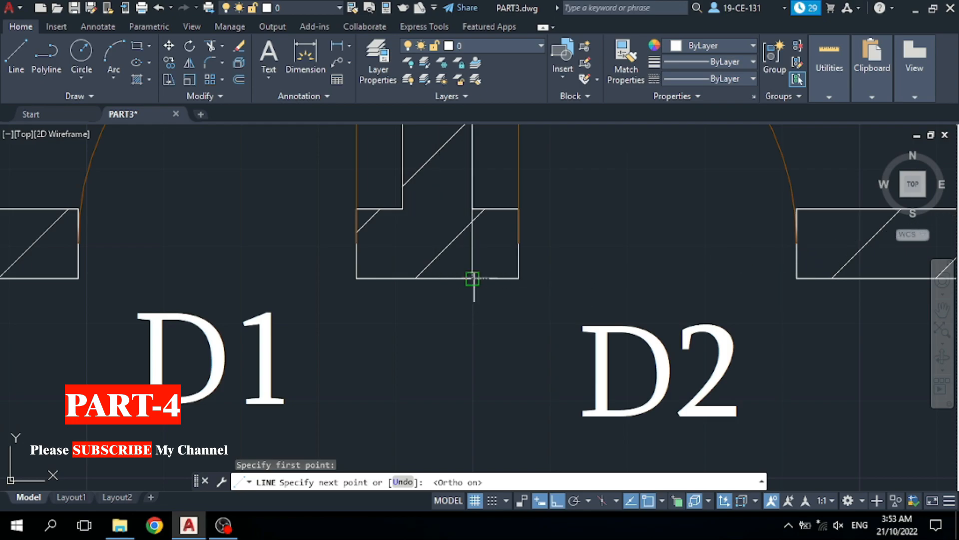
right_click(478, 349)
click(512, 195)
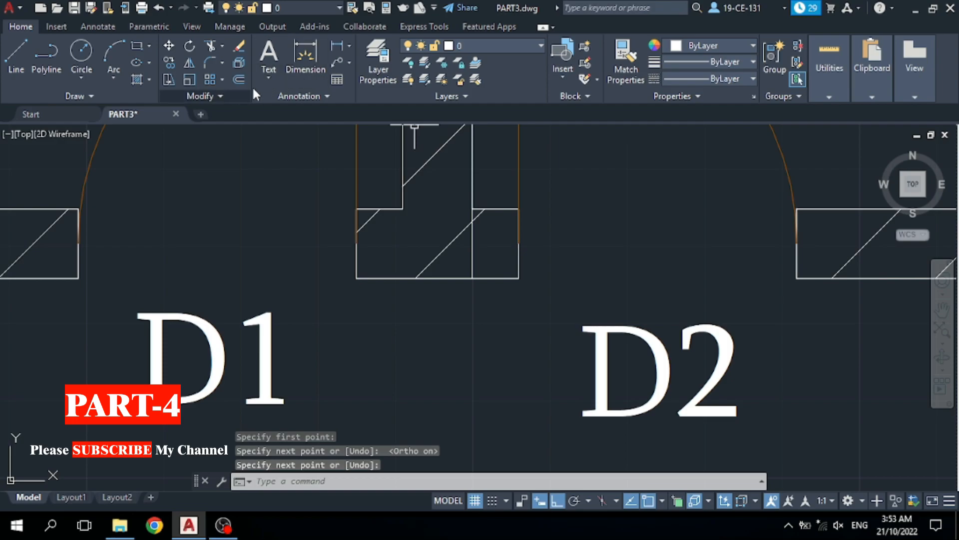
scroll(404, 275, down, 9)
scroll(403, 275, down, 3)
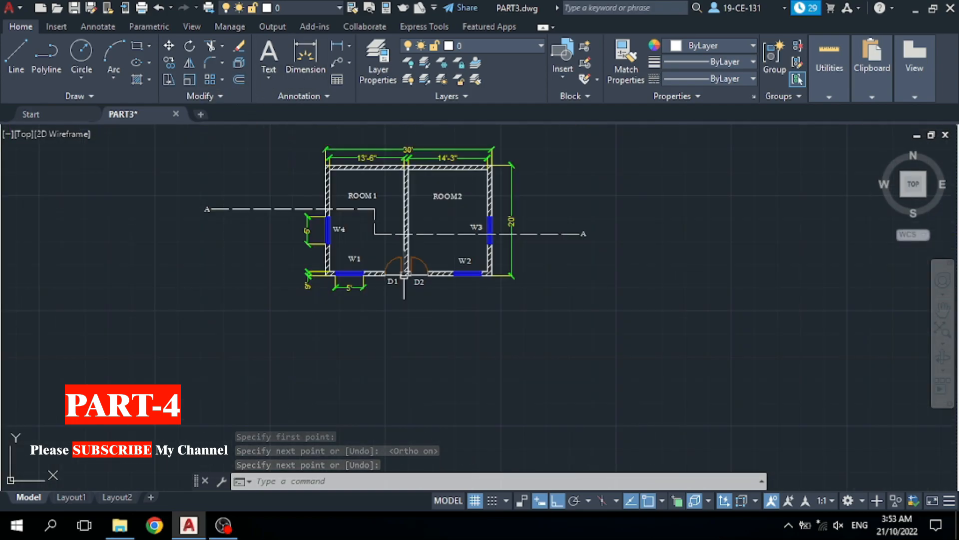
scroll(404, 274, up, 3)
scroll(266, 128, up, 2)
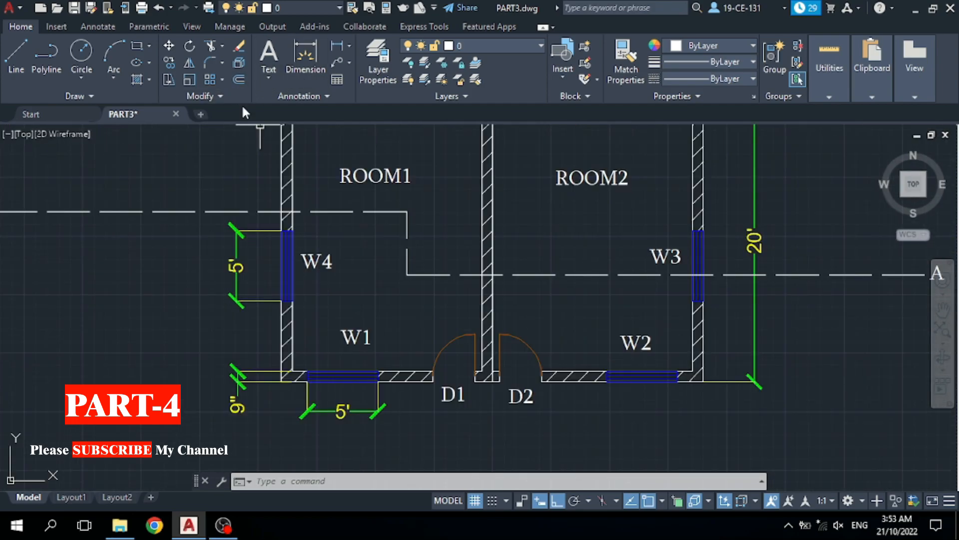
Offset the vertical line on the partition wall's ROOM2 face by 4.5 toward ROOM1, into the middle of the wall
click(239, 79)
scroll(517, 404, up, 6)
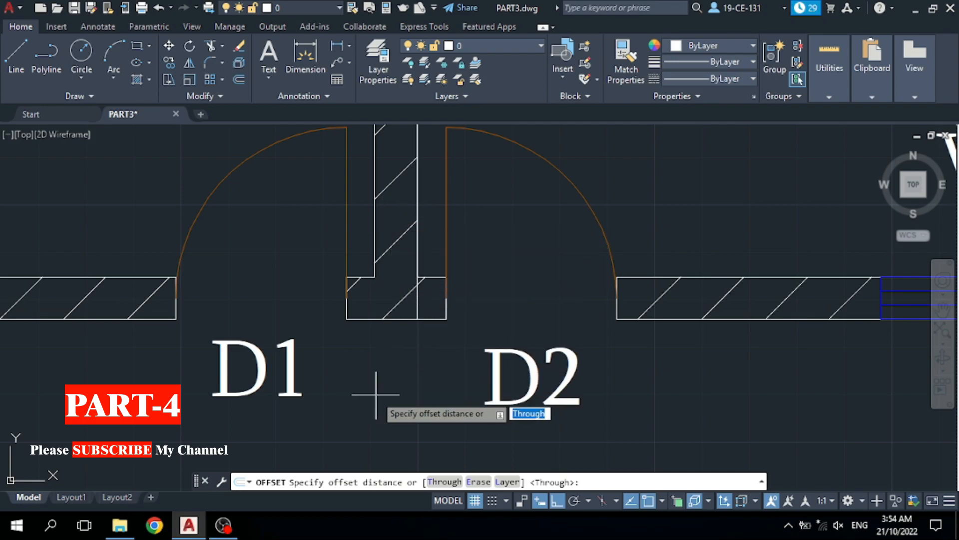
text(4)
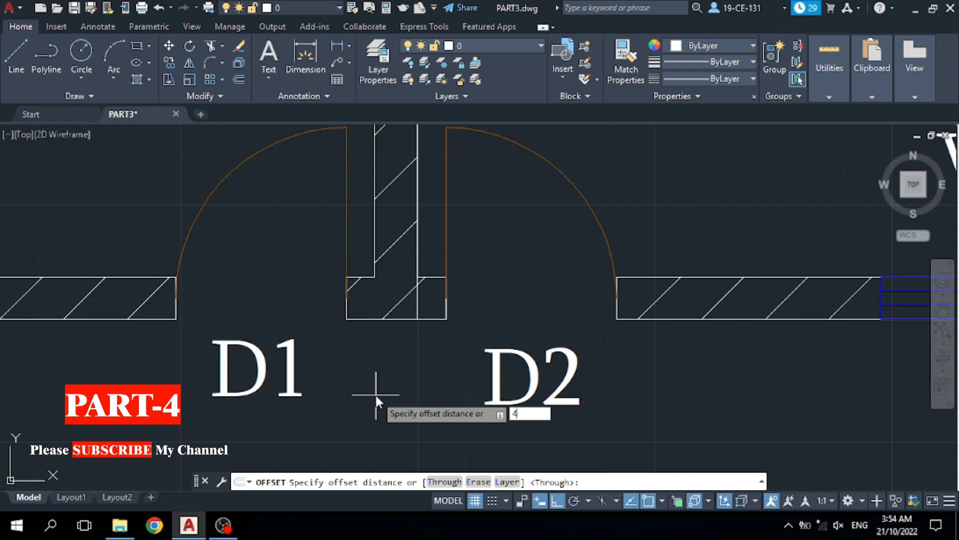
text(.5)
key(Return)
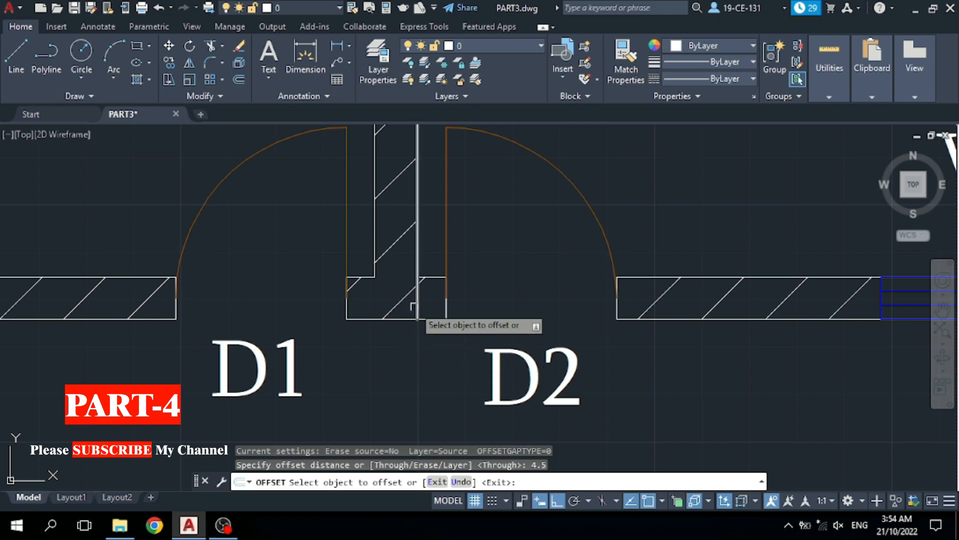
click(418, 306)
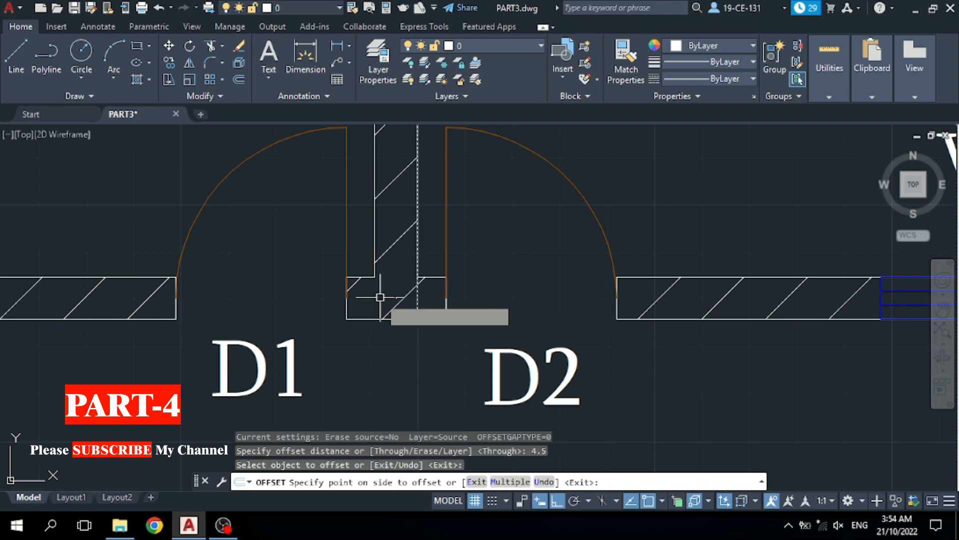
click(380, 297)
right_click(379, 303)
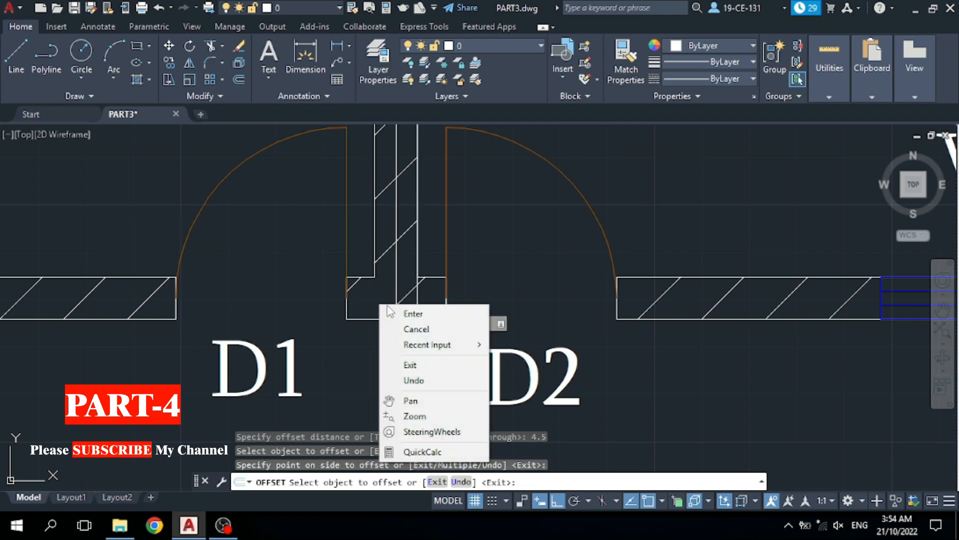
click(396, 313)
scroll(392, 378, down, 8)
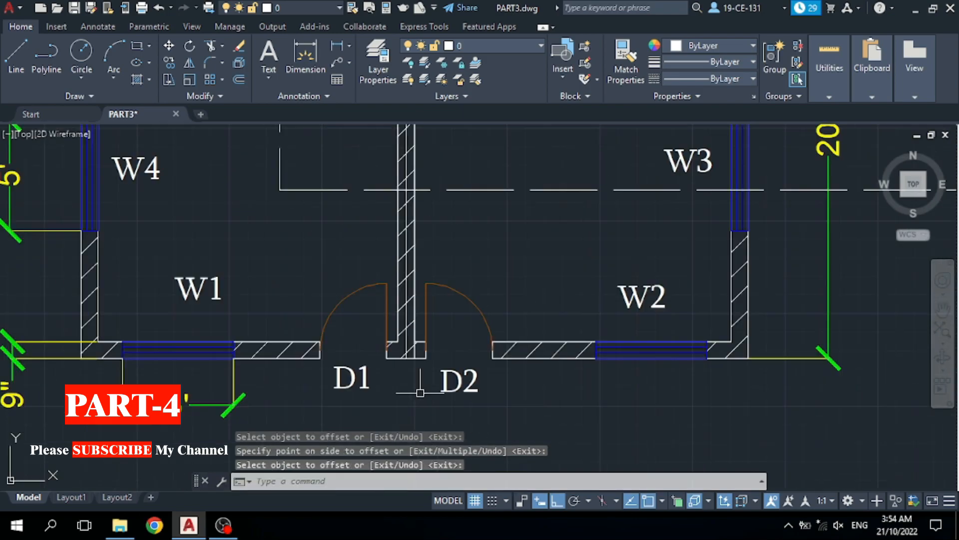
Stretch the upper end of the partition's centre line straight up beyond the 30' overall dimension
scroll(428, 318, up, 2)
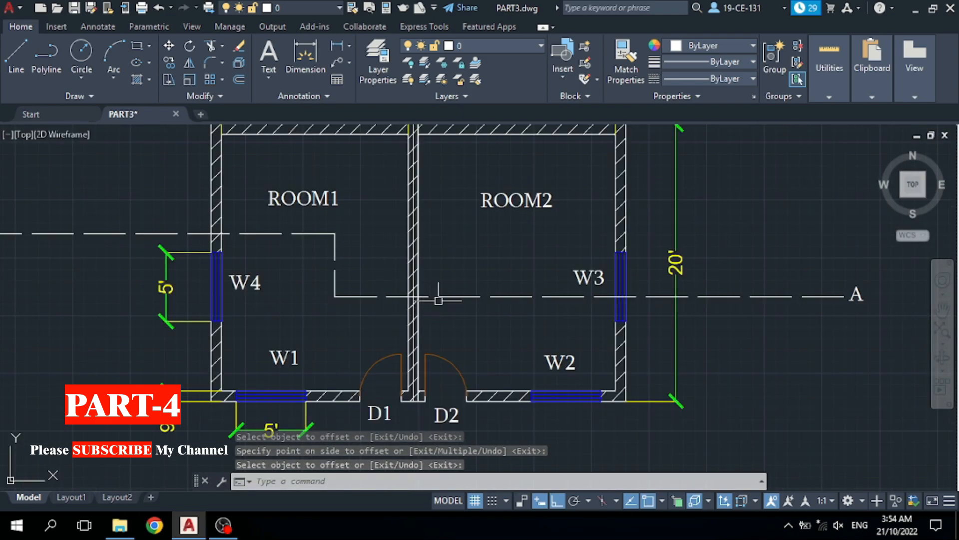
scroll(424, 278, down, 4)
scroll(428, 259, up, 10)
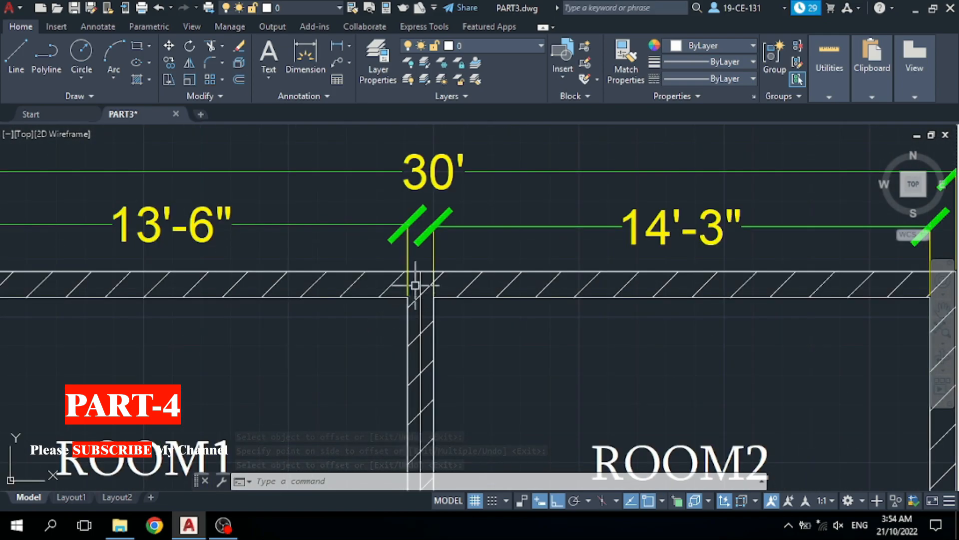
scroll(428, 259, up, 4)
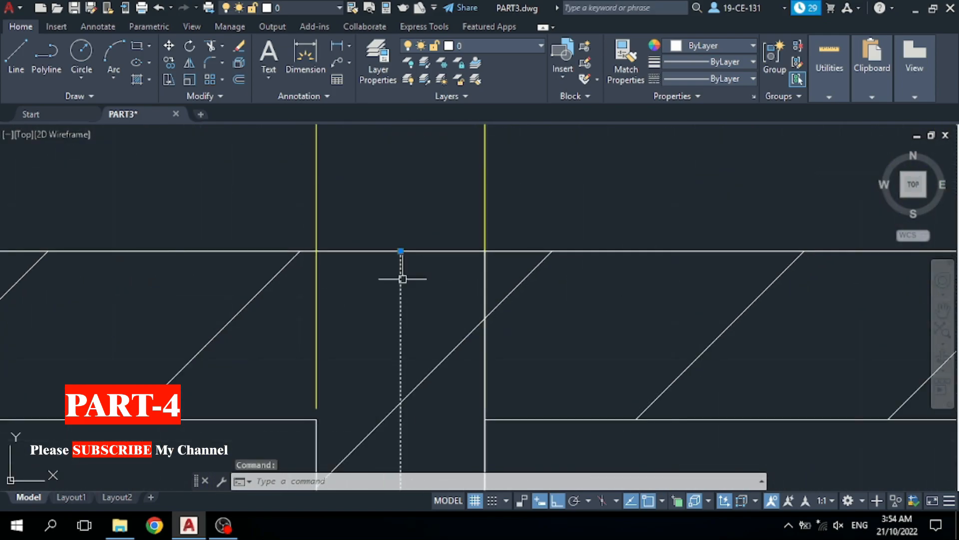
scroll(398, 254, down, 6)
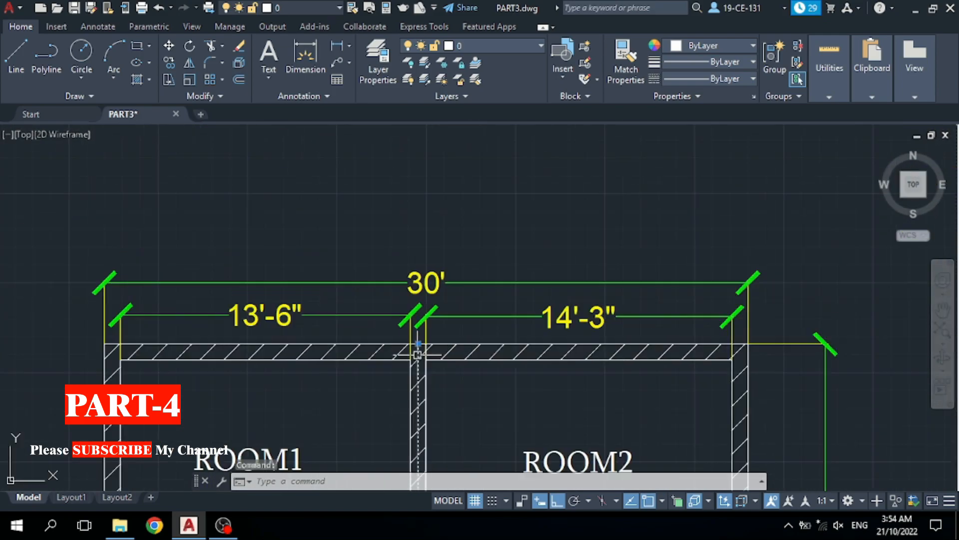
click(418, 343)
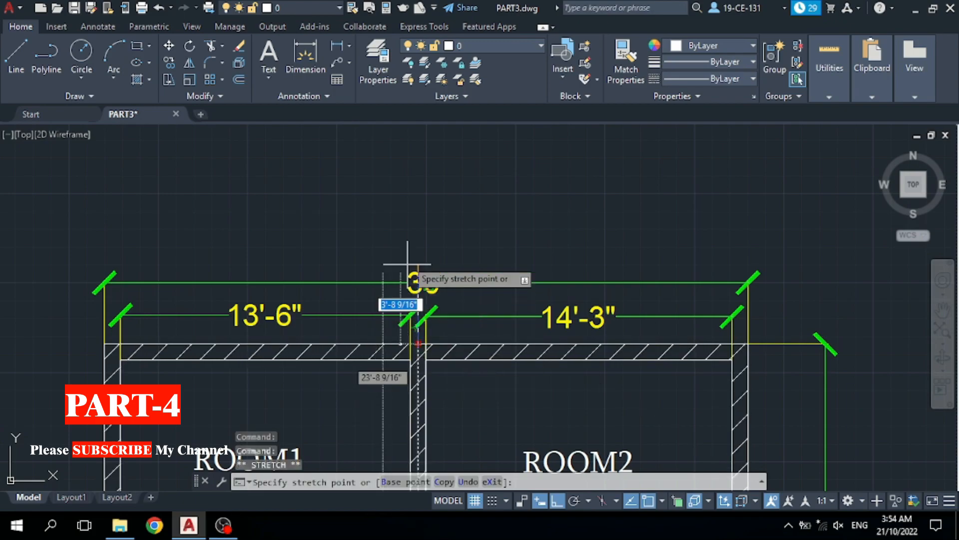
click(418, 147)
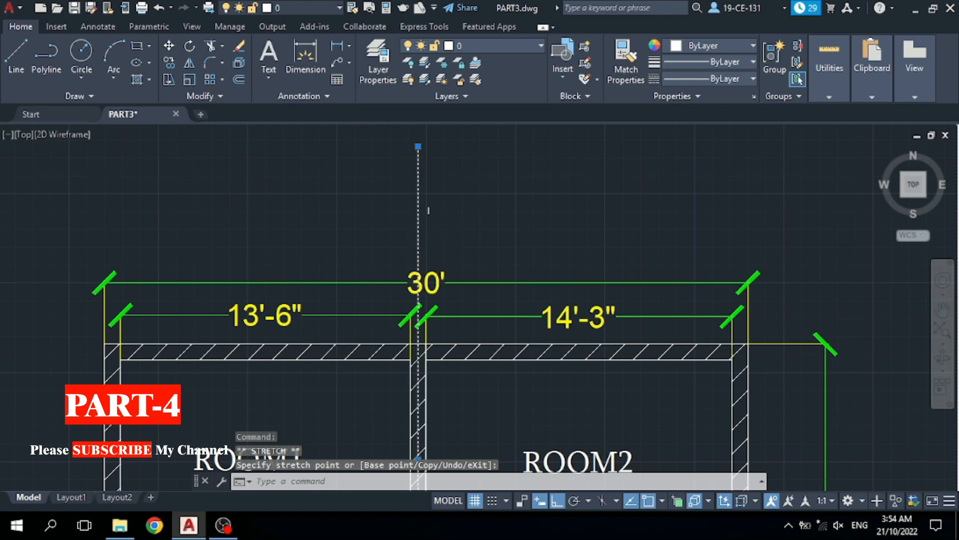
Stretch the lower end of the partition's centre line straight down well below doors D1 and D2, and clear the selection
scroll(434, 219, down, 5)
scroll(428, 279, up, 10)
mouse_move(408, 247)
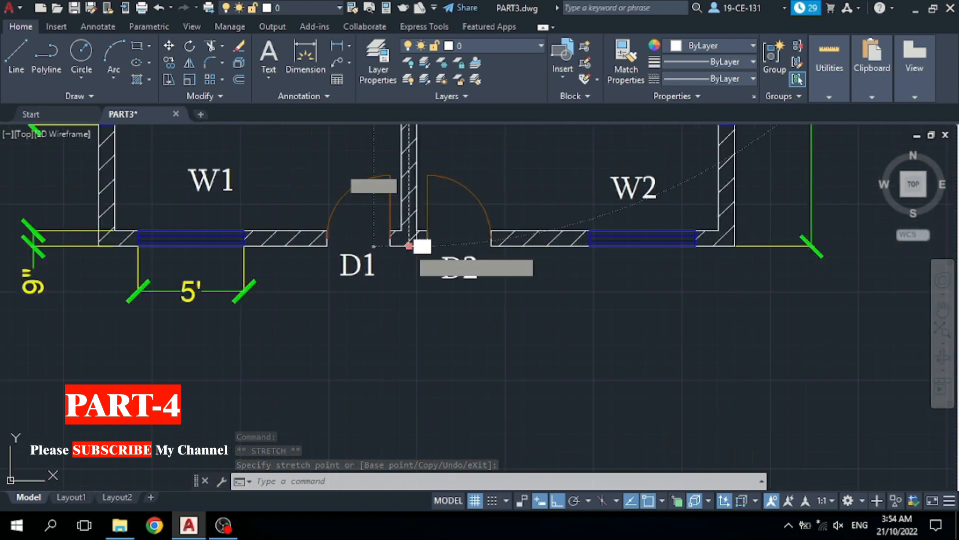
click(409, 247)
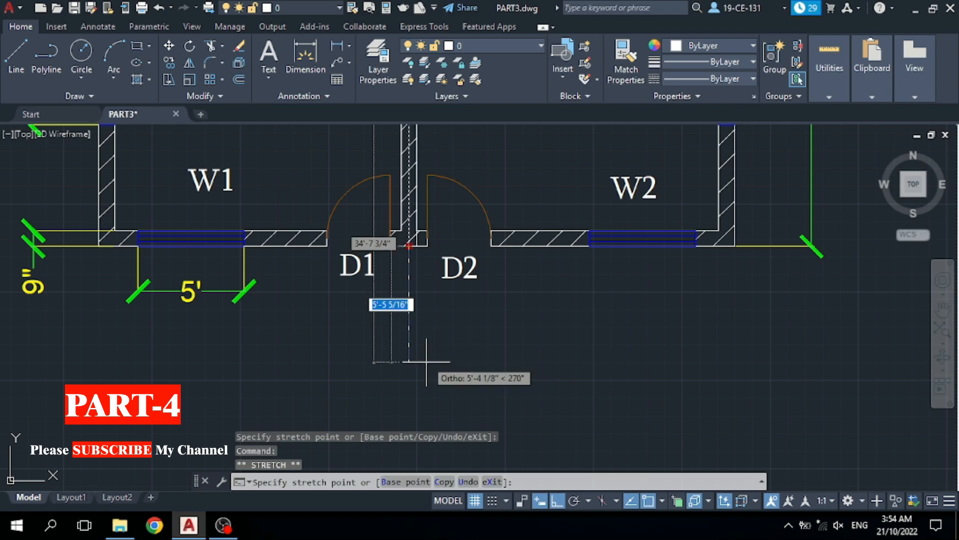
scroll(444, 295, down, 3)
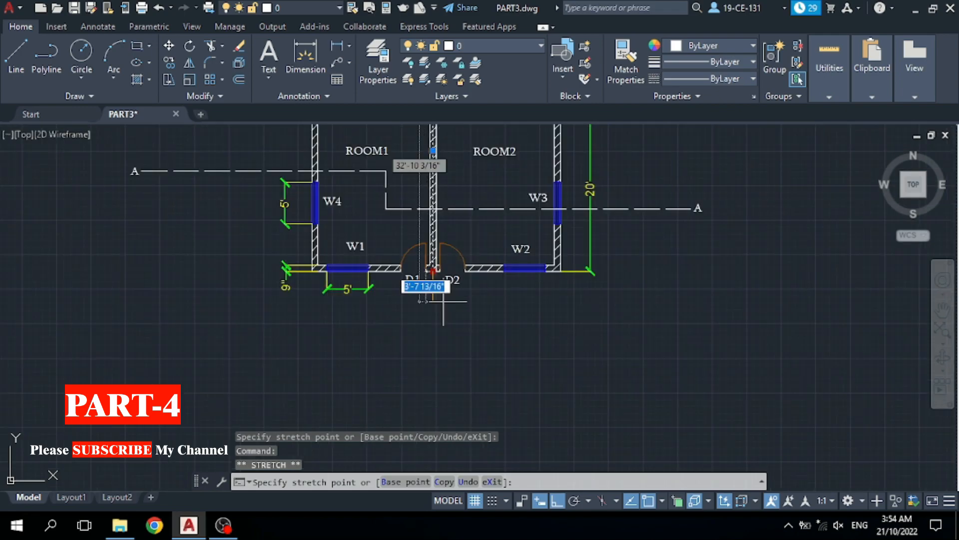
click(434, 372)
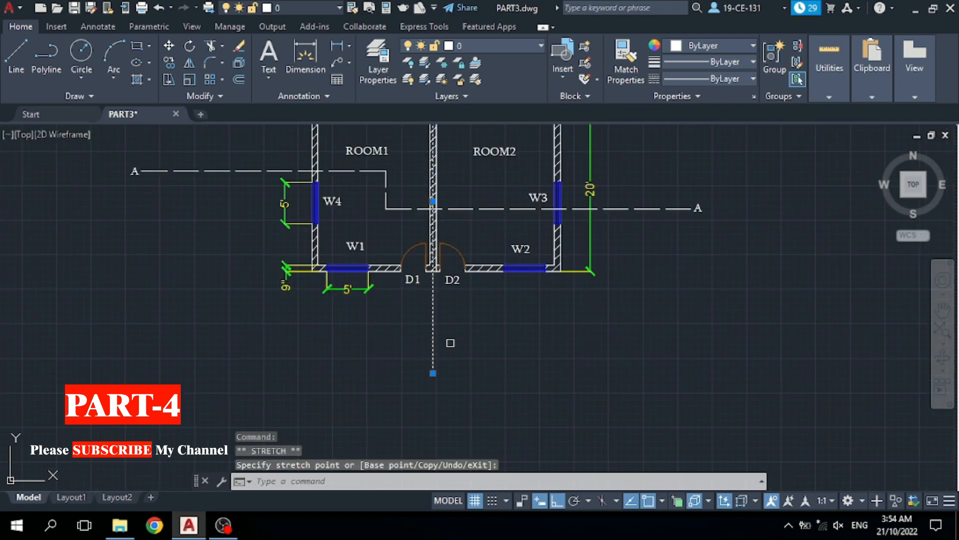
scroll(463, 413, down, 2)
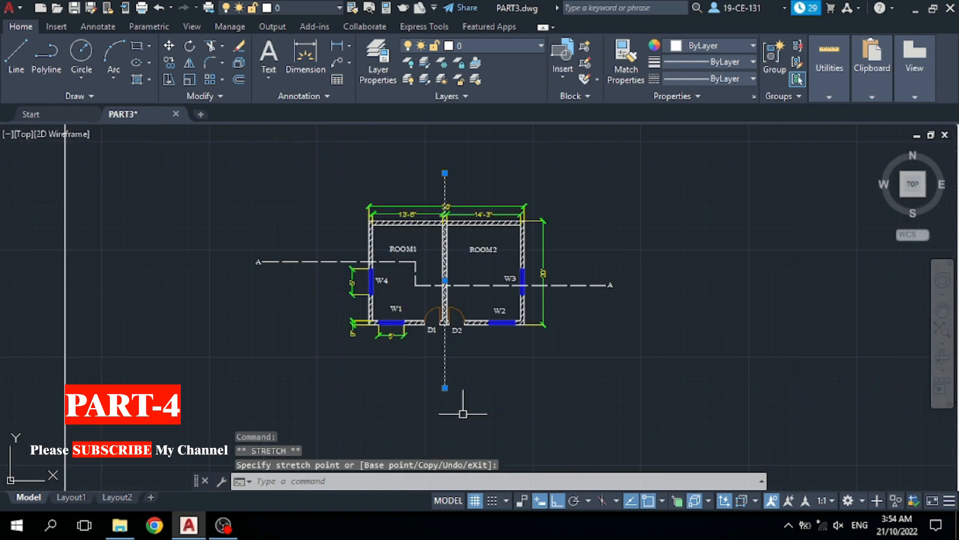
click(445, 389)
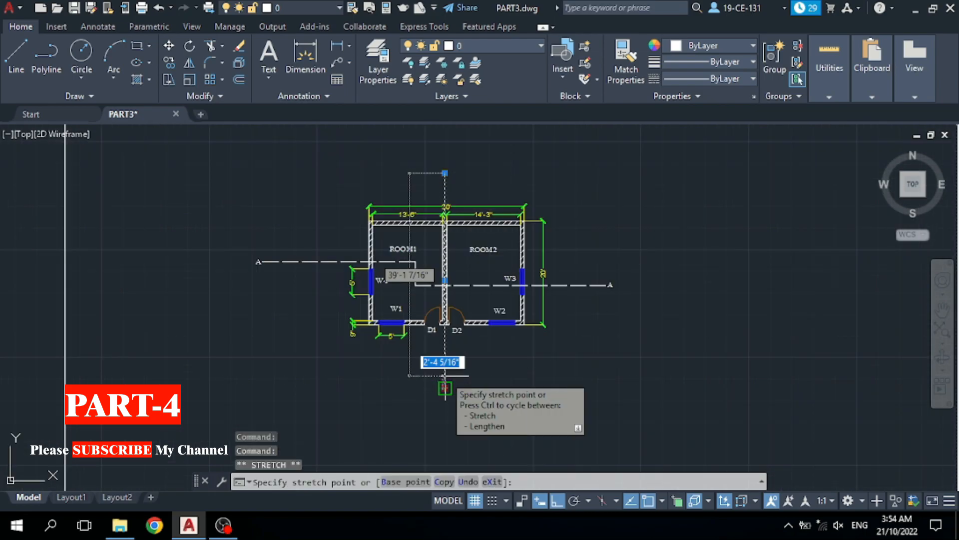
right_click(493, 377)
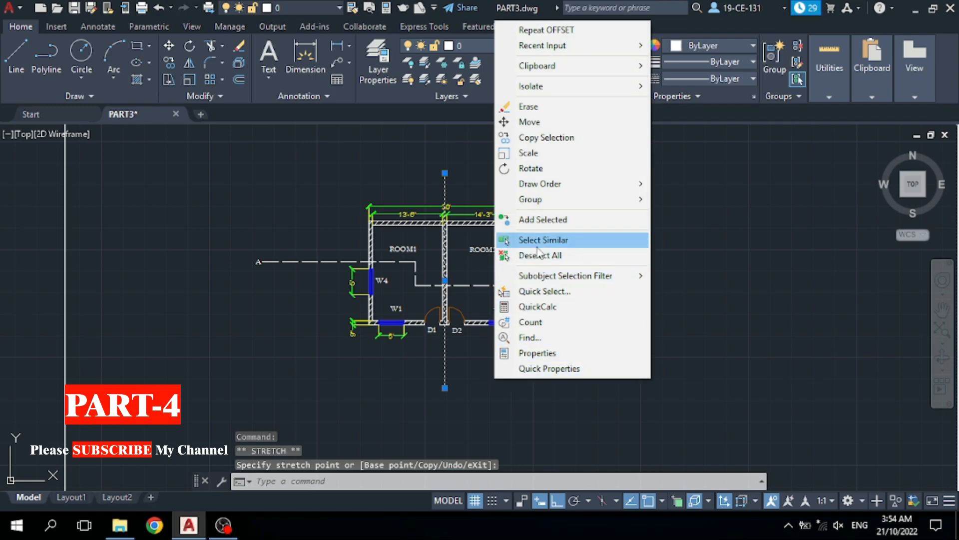
click(579, 257)
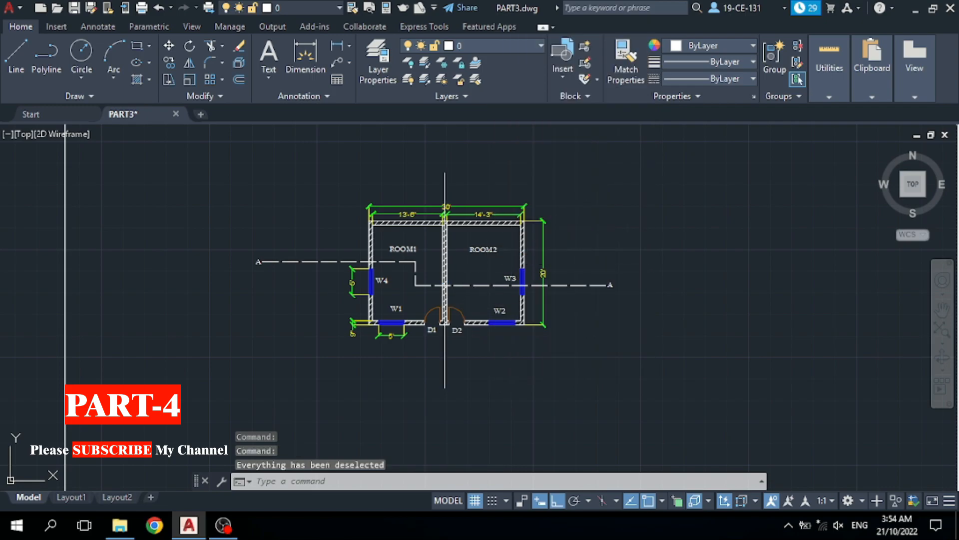
Offset the partition's extended centre line 15' toward ROOM2's outer wall and end the command
scroll(490, 188, up, 4)
scroll(412, 166, down, 5)
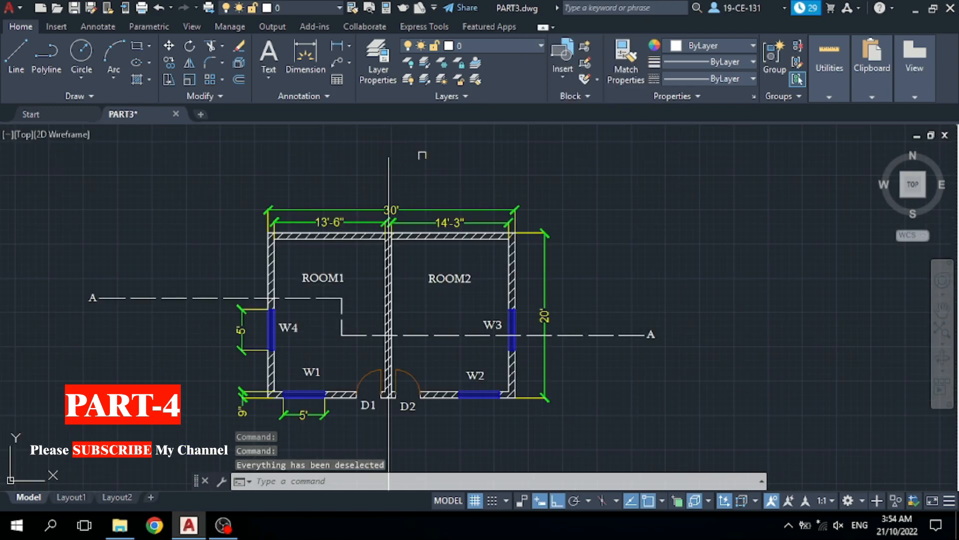
scroll(400, 160, up, 3)
scroll(279, 225, up, 4)
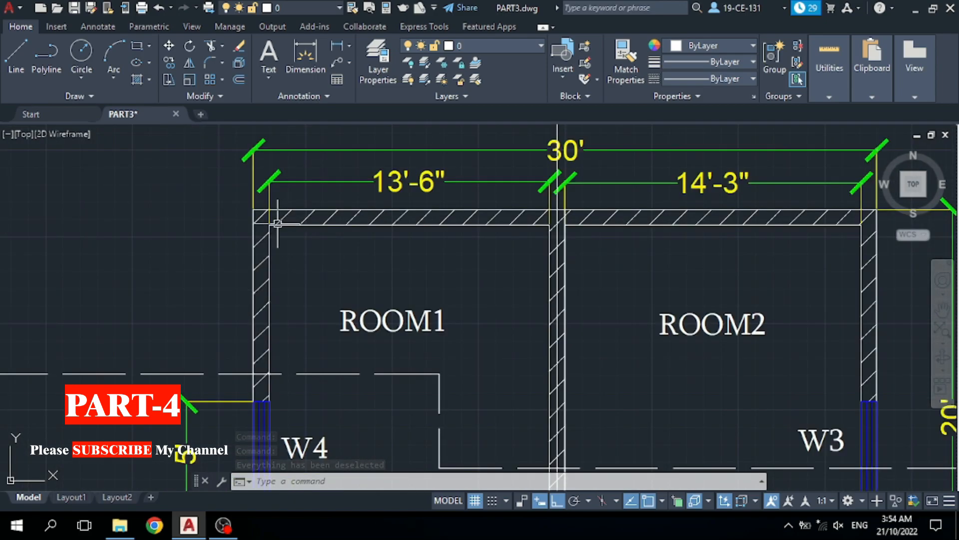
scroll(264, 218, down, 4)
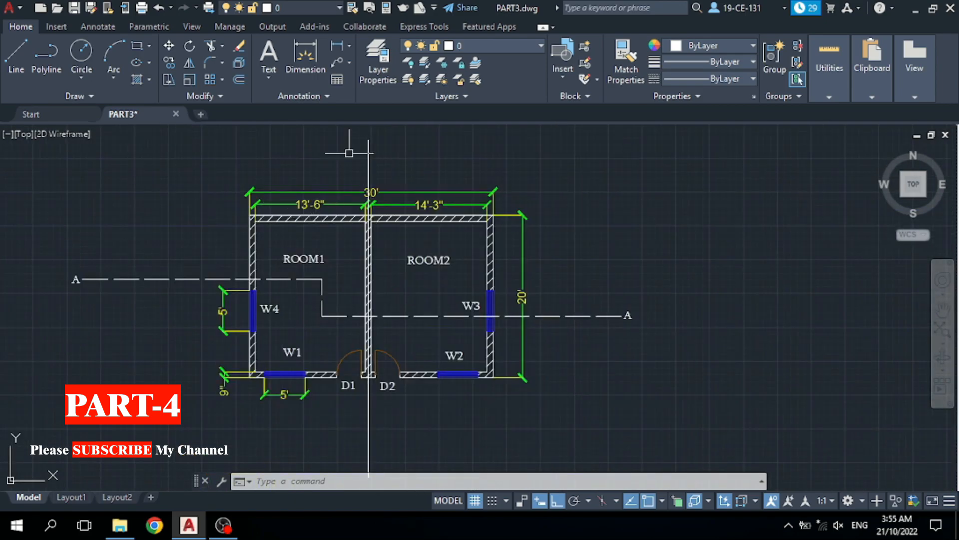
click(241, 78)
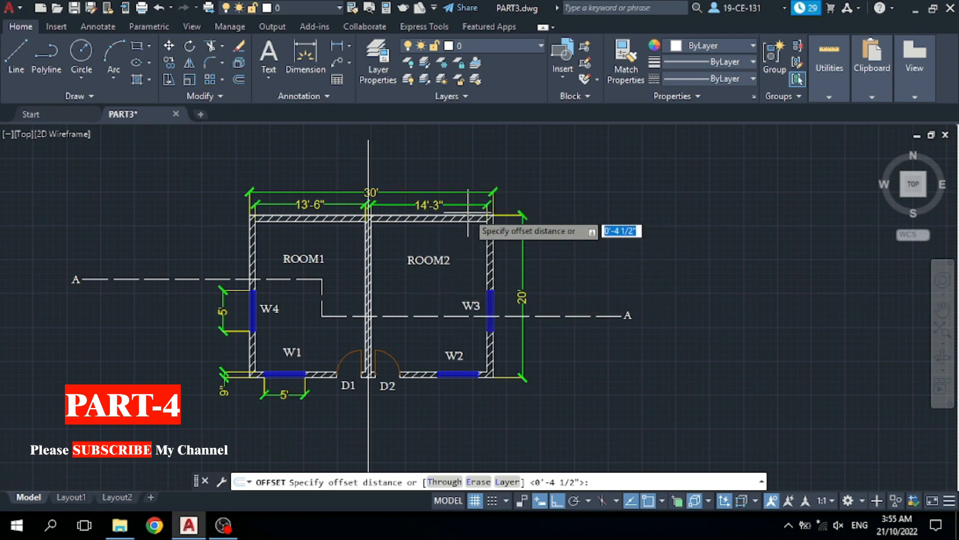
scroll(474, 213, up, 2)
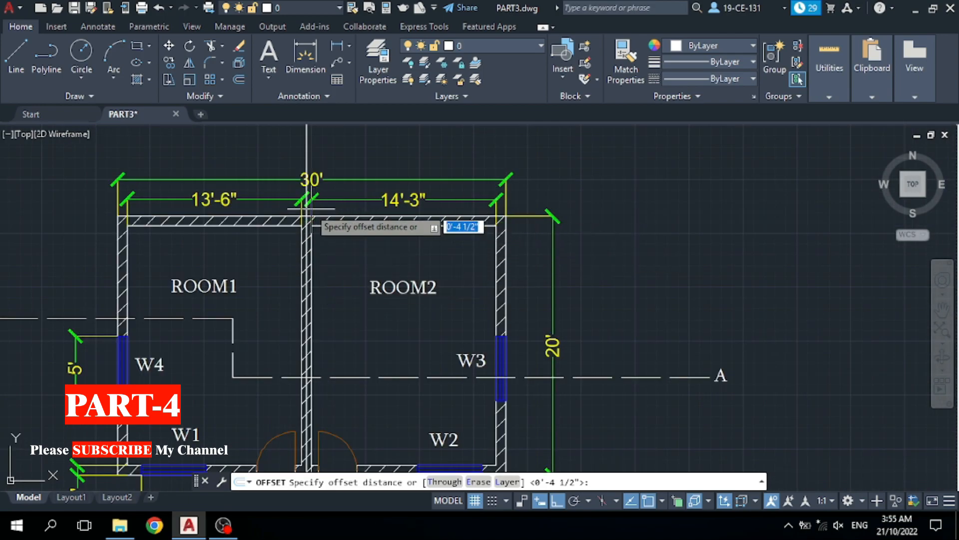
scroll(305, 202, up, 2)
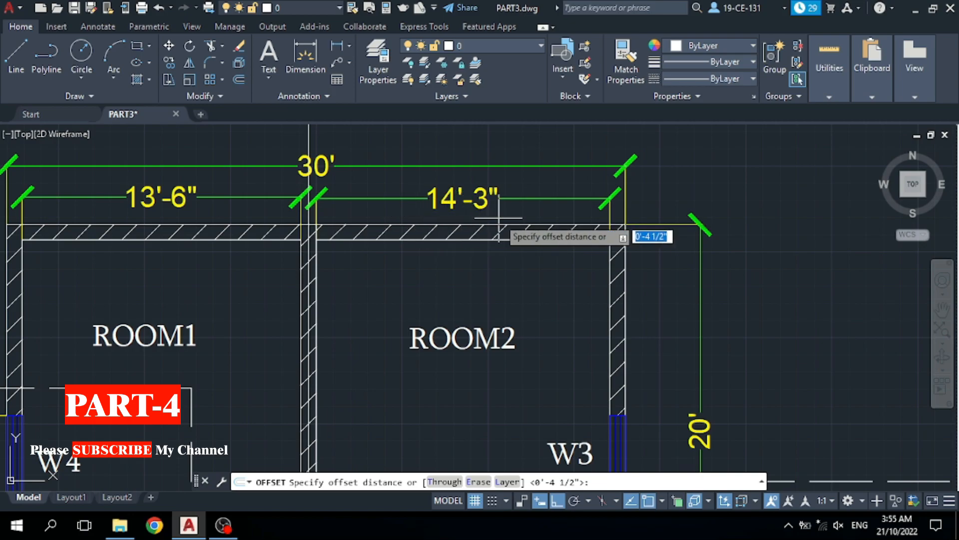
scroll(502, 212, up, 2)
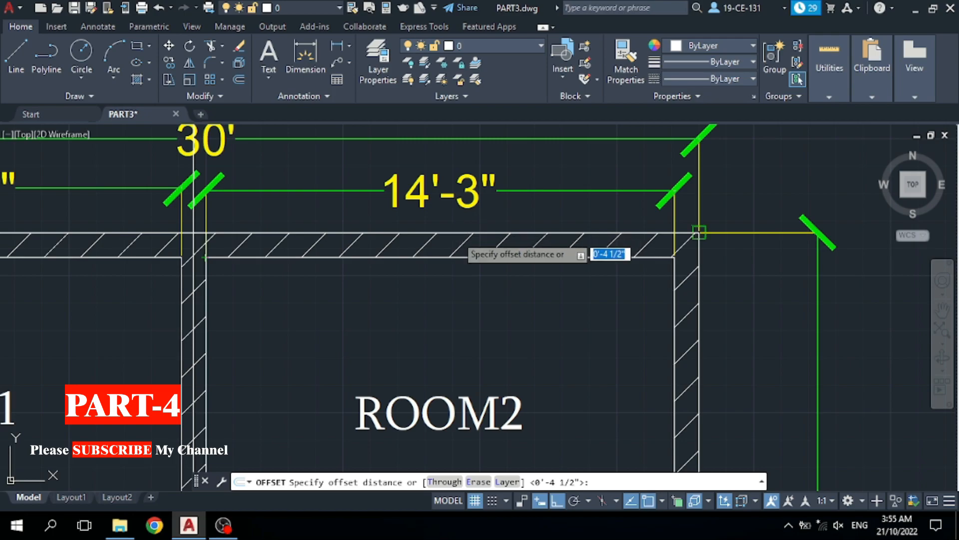
scroll(440, 256, down, 3)
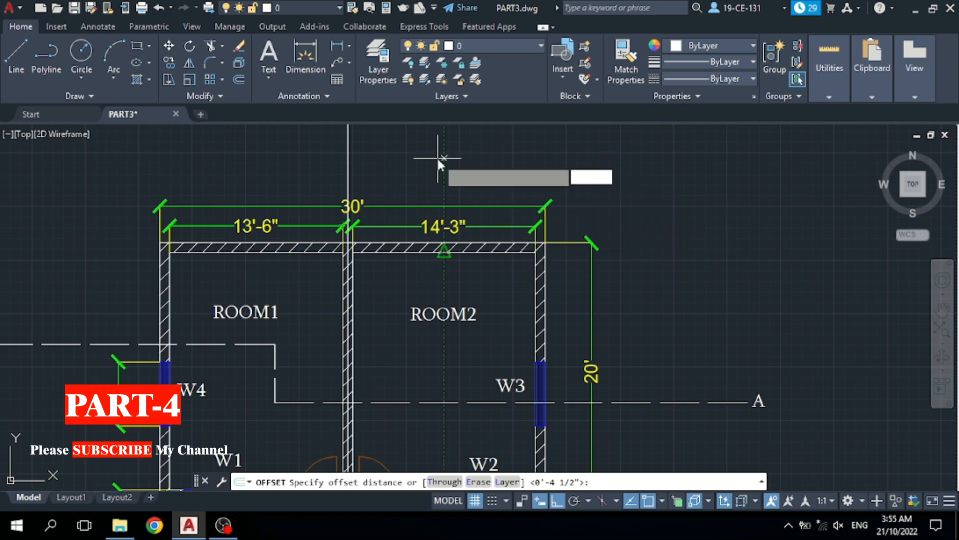
text(5)
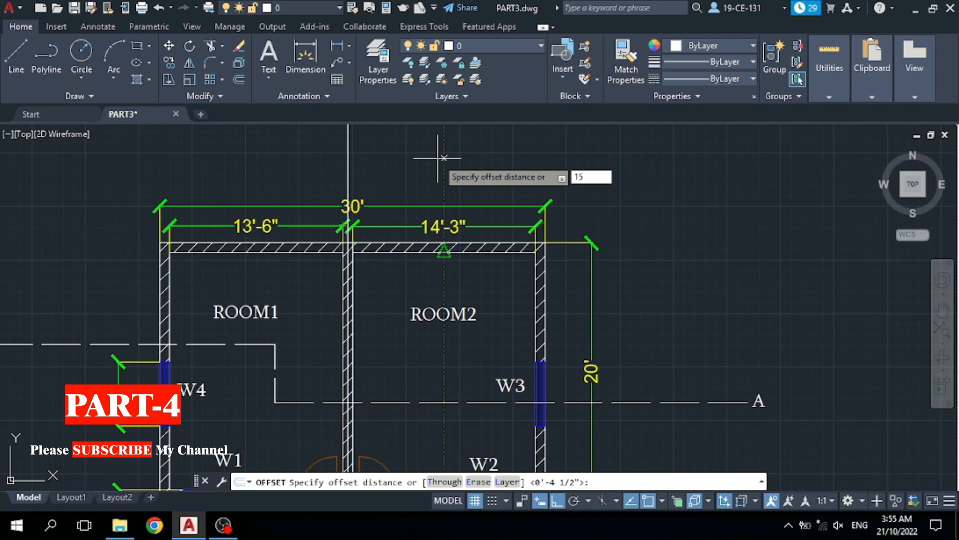
text(')
key(Return)
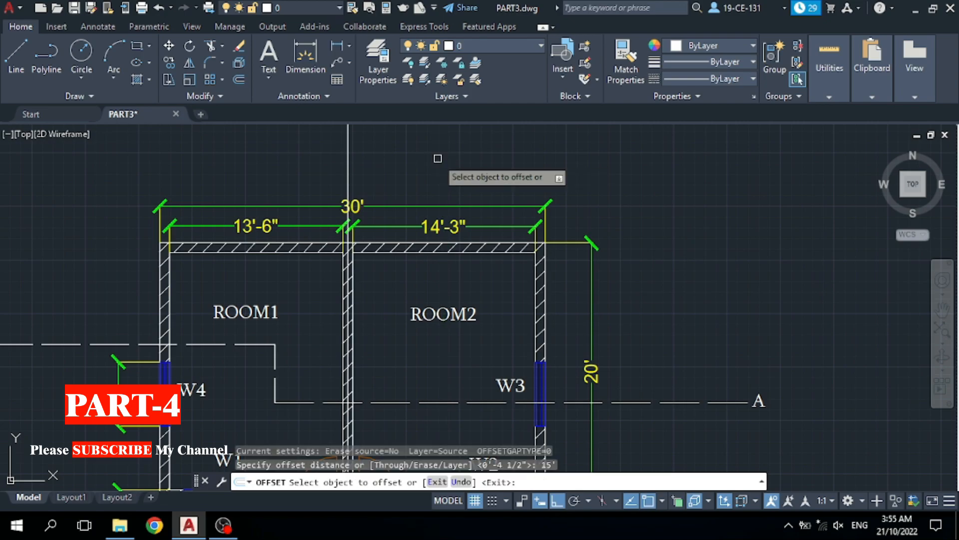
click(349, 169)
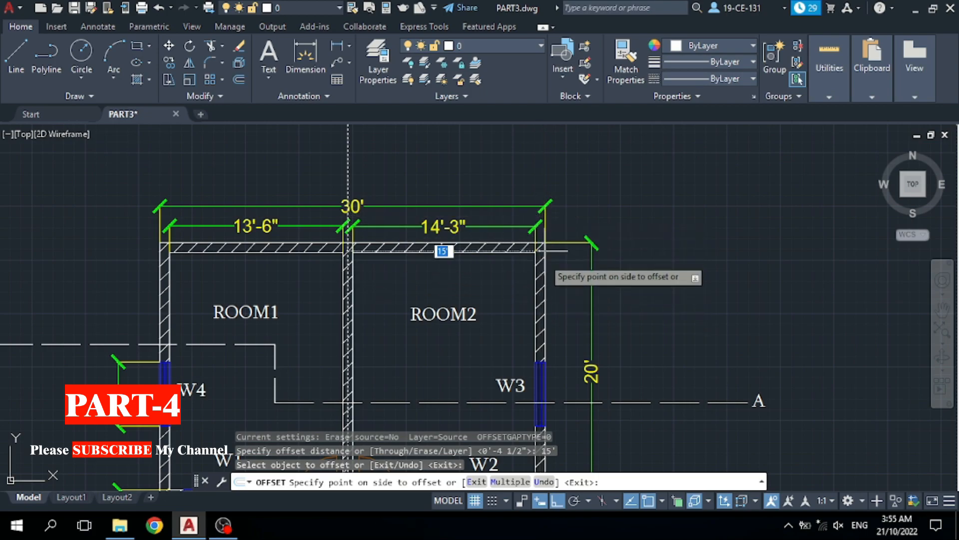
click(569, 193)
scroll(612, 183, down, 2)
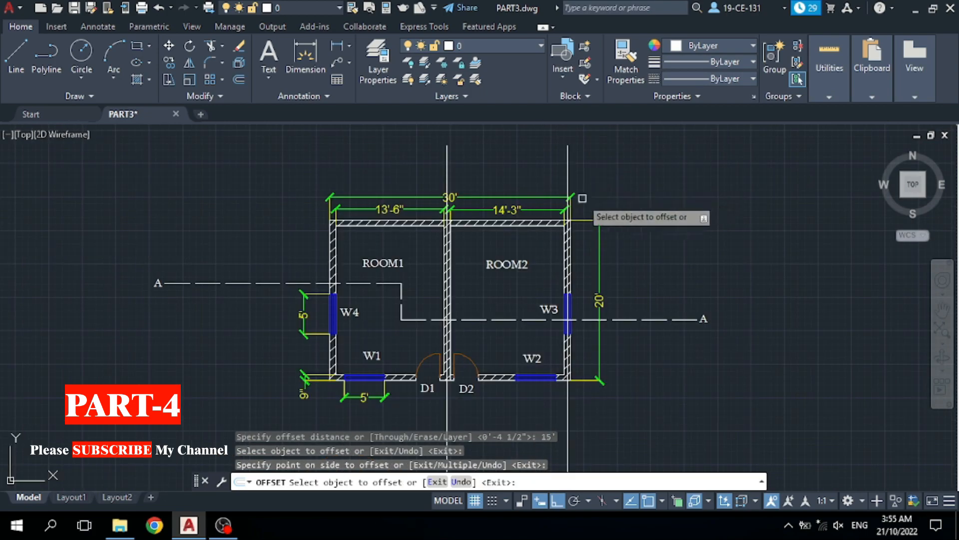
right_click(651, 170)
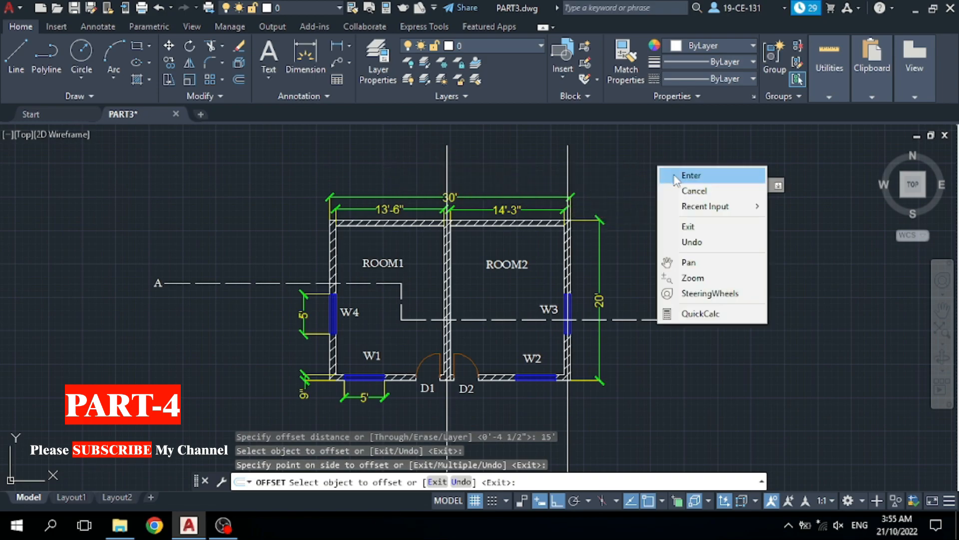
click(661, 176)
scroll(506, 205, up, 2)
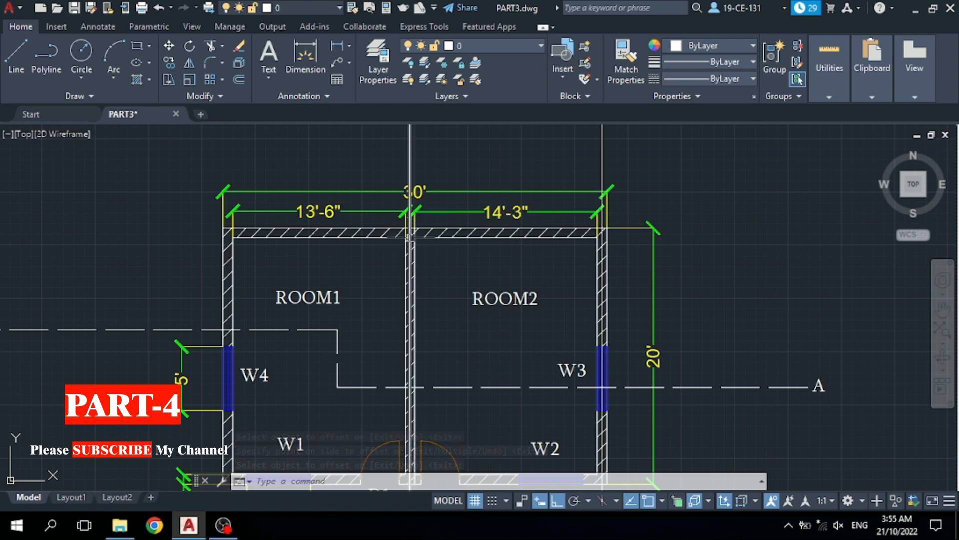
scroll(410, 236, up, 3)
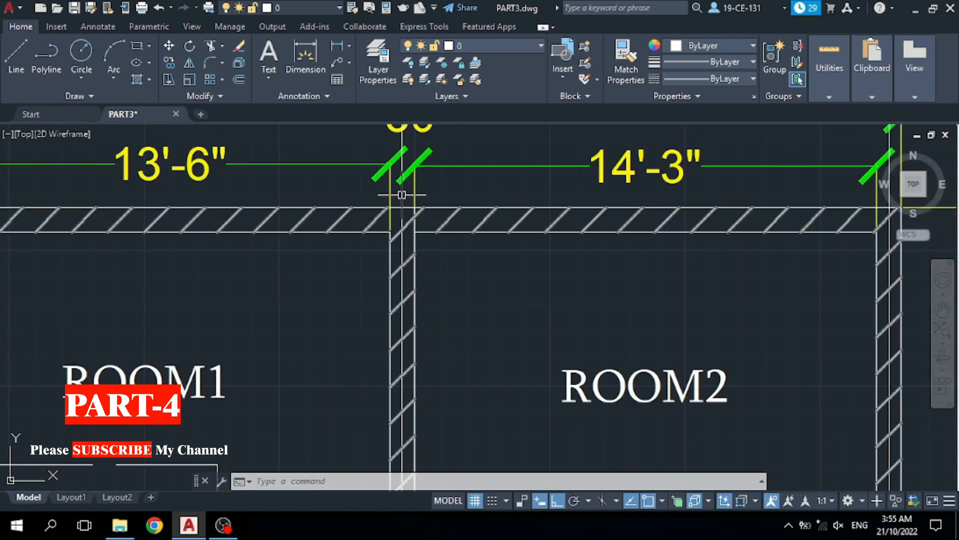
Look over the whole plan with the partition and ROOM2 outer wall centre lines extending above and below it
scroll(407, 220, down, 2)
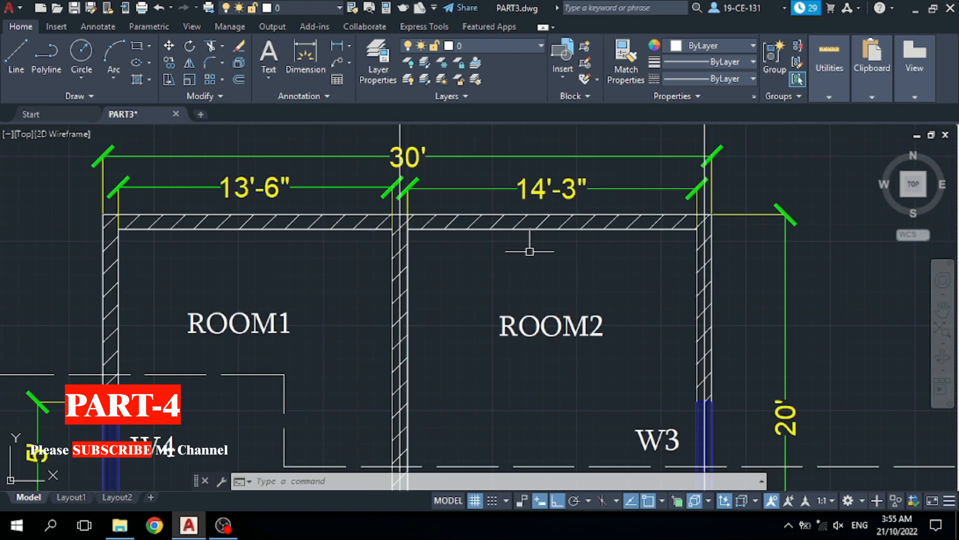
scroll(722, 232, down, 2)
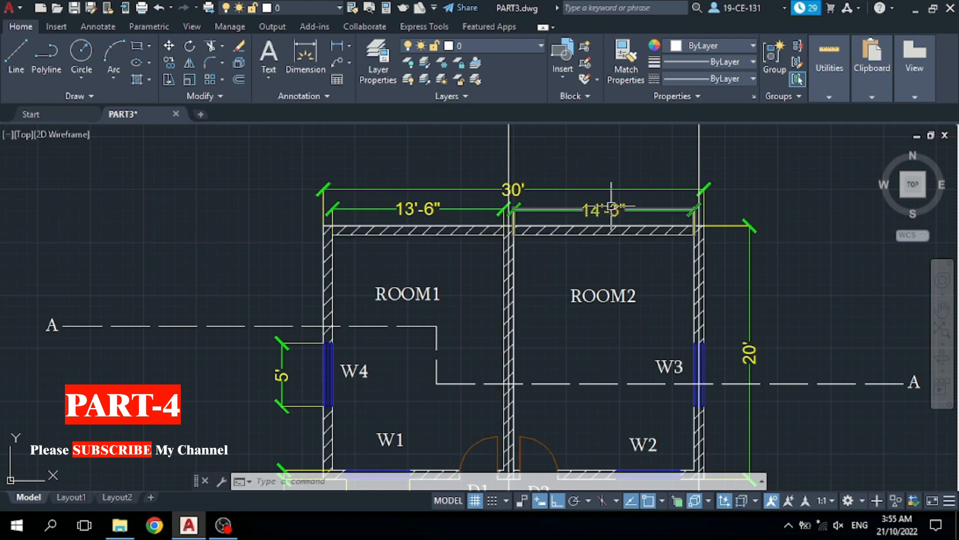
scroll(554, 220, down, 2)
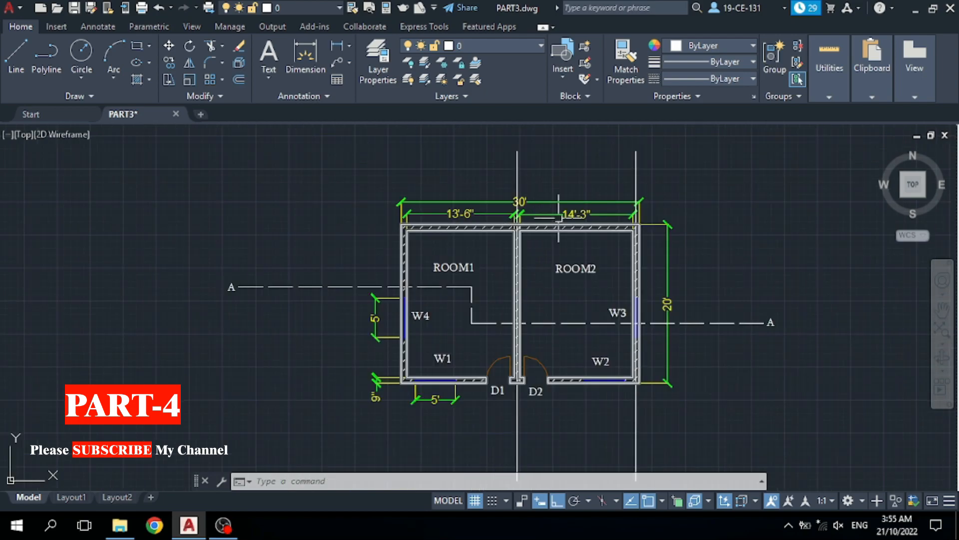
scroll(575, 176, down, 2)
scroll(575, 199, up, 2)
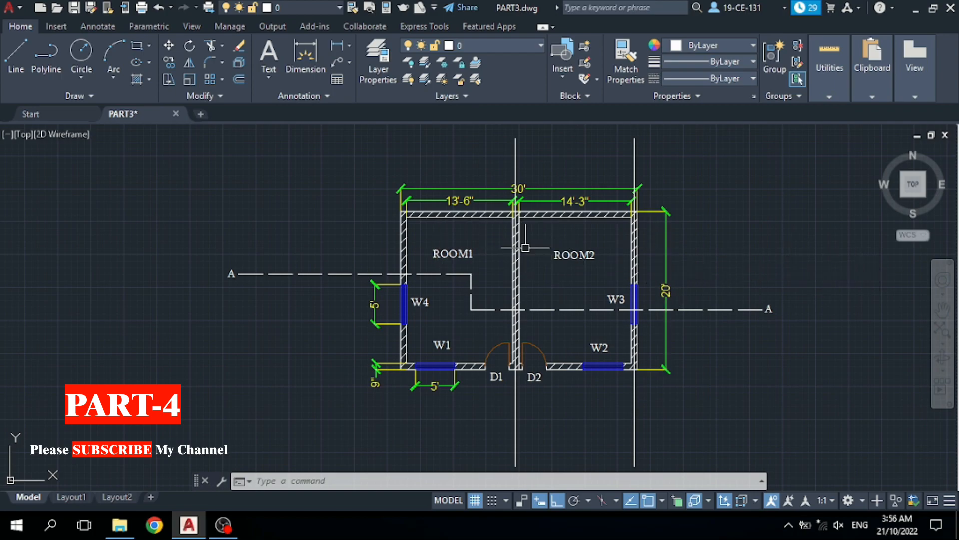
scroll(527, 195, down, 4)
scroll(525, 205, up, 2)
scroll(605, 156, up, 2)
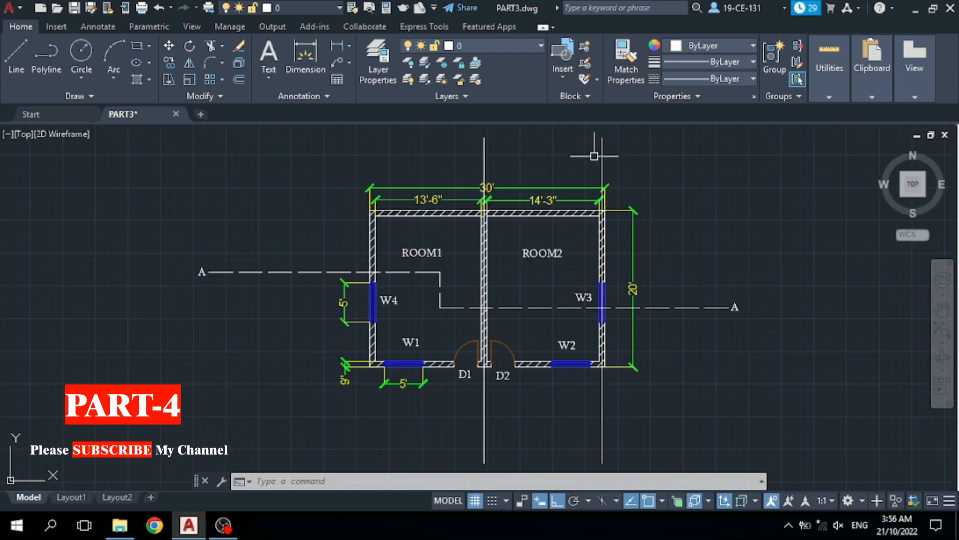
Offset the partition wall's centre line 14'3" toward ROOM1's outer wall and end the command
click(239, 79)
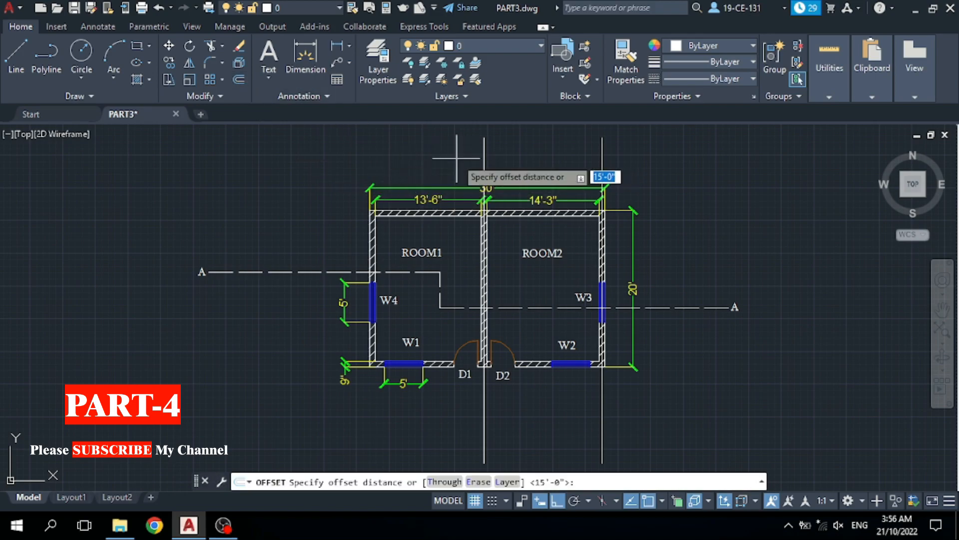
scroll(514, 209, up, 2)
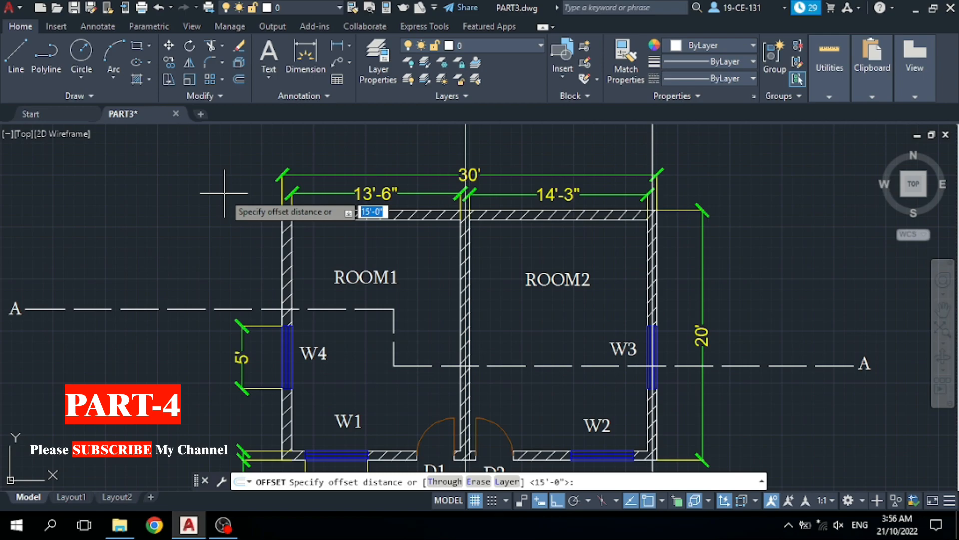
text(4'3)
key(Return)
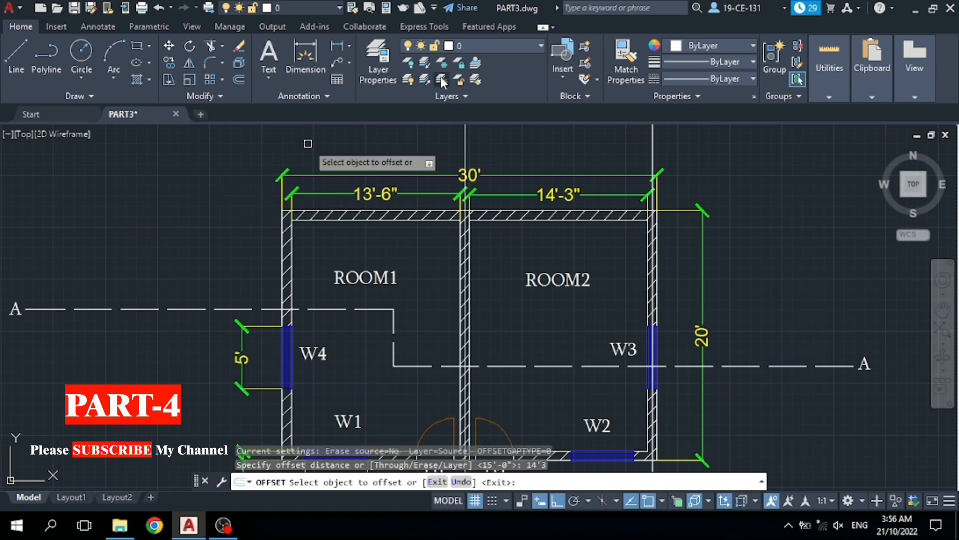
click(464, 152)
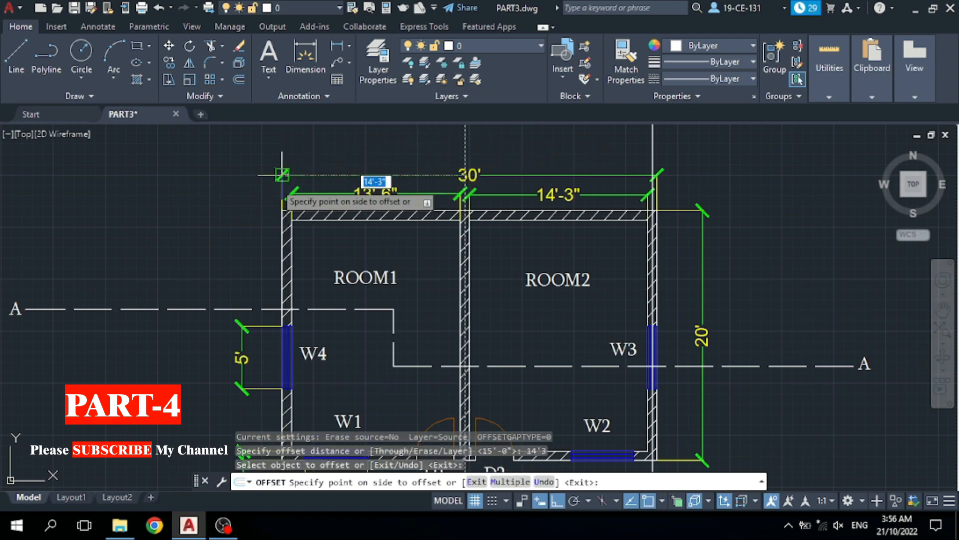
click(190, 190)
right_click(191, 190)
click(215, 199)
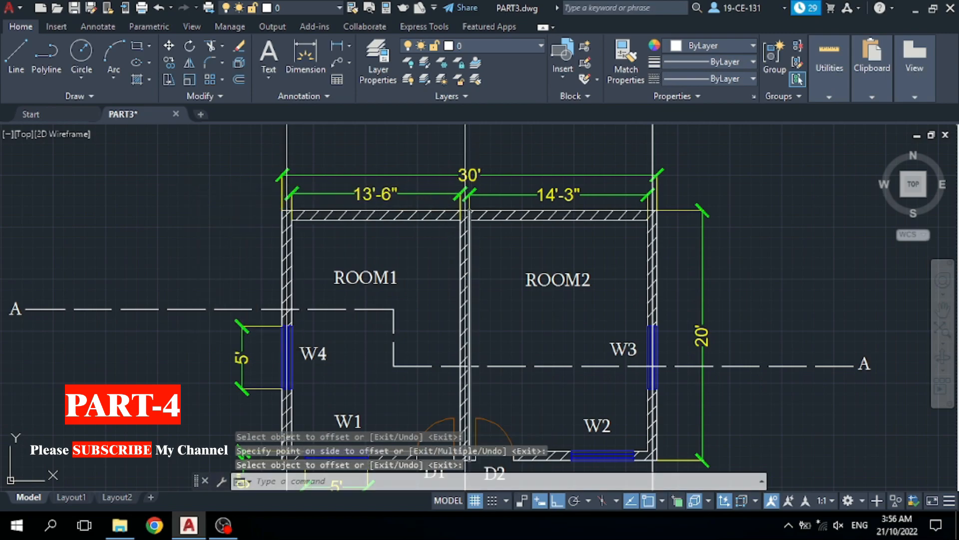
Set the linetype of all three vertical wall centre lines to CENTER2 and clear the selection
scroll(335, 198, down, 5)
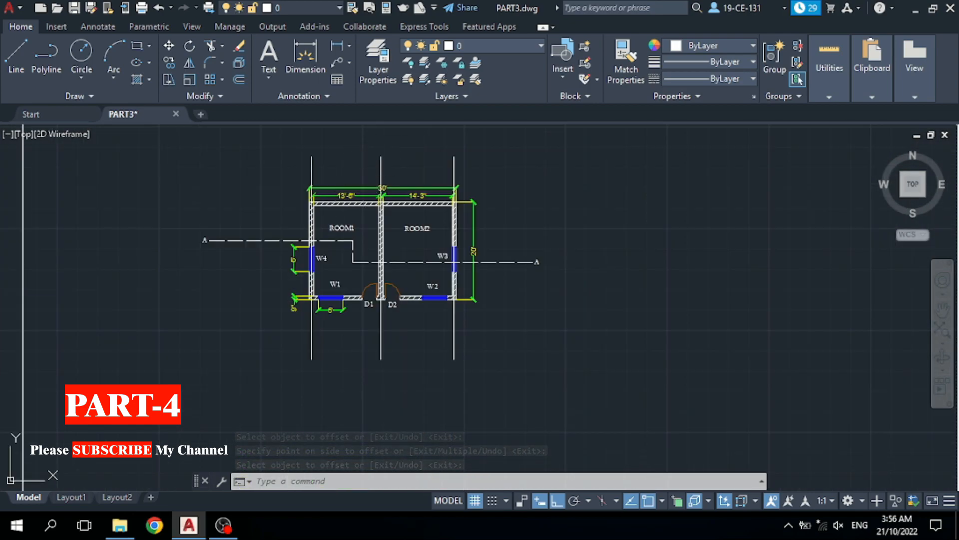
scroll(363, 139, up, 2)
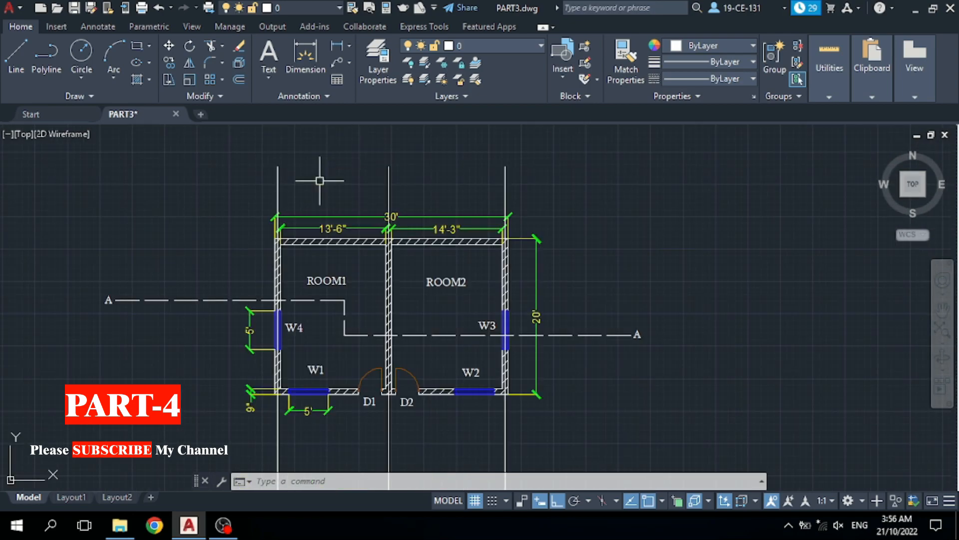
click(286, 189)
click(273, 201)
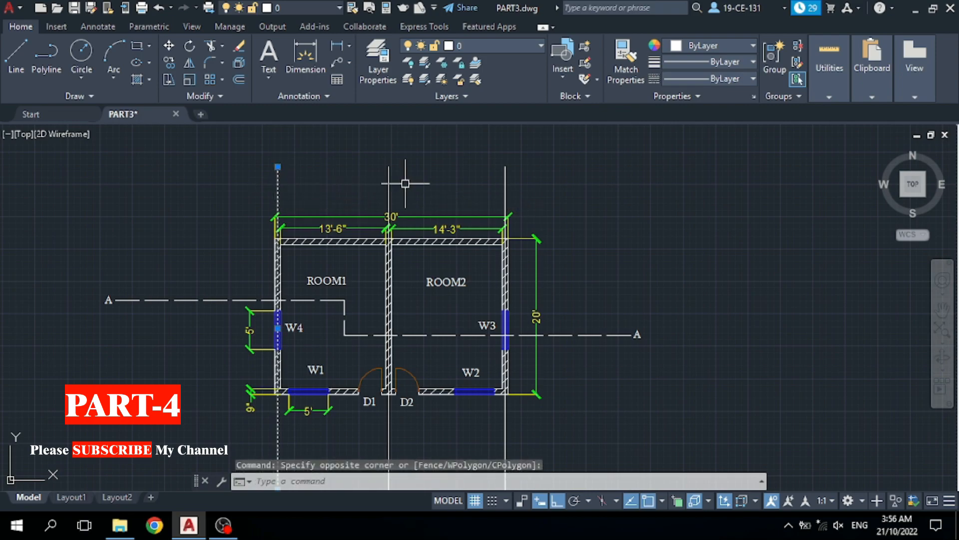
click(388, 188)
click(507, 186)
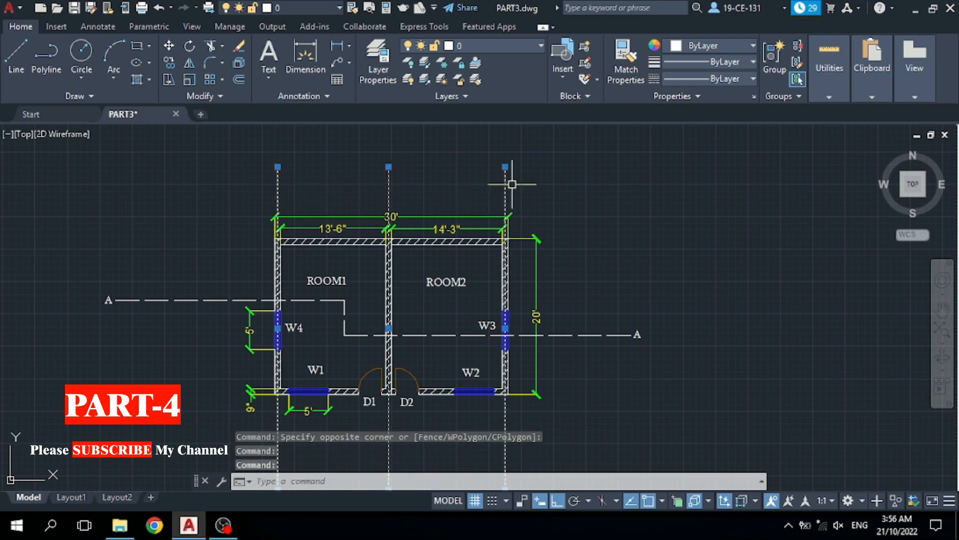
click(726, 79)
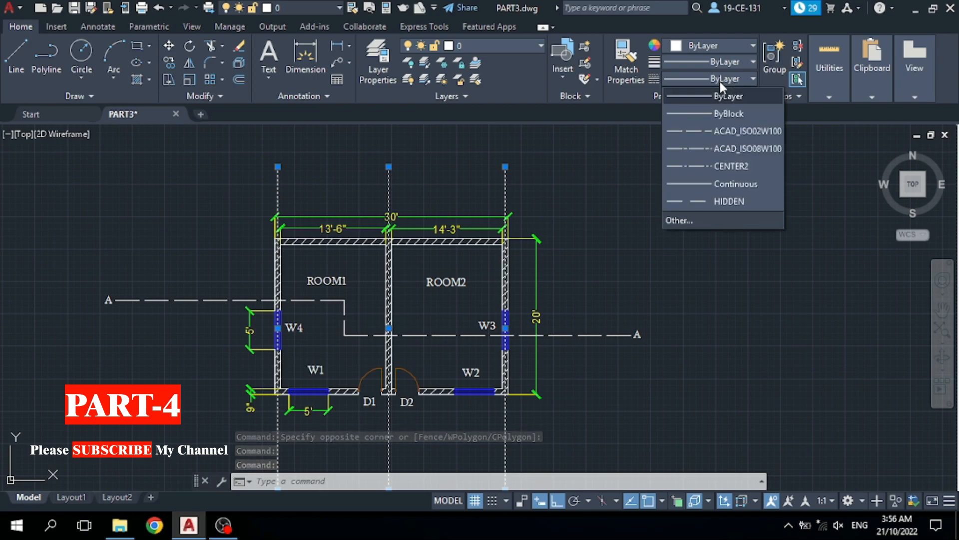
click(710, 159)
key(Escape)
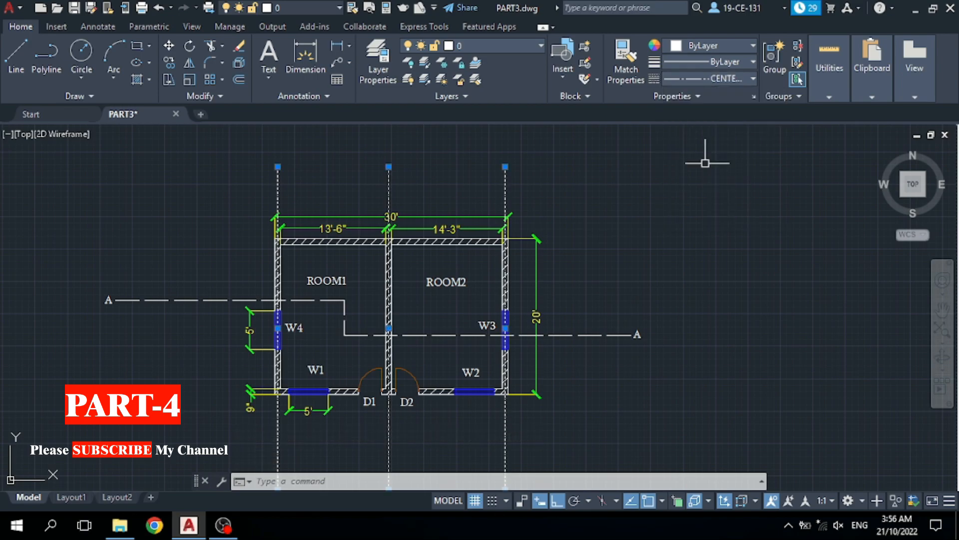
click(617, 178)
click(596, 184)
right_click(596, 184)
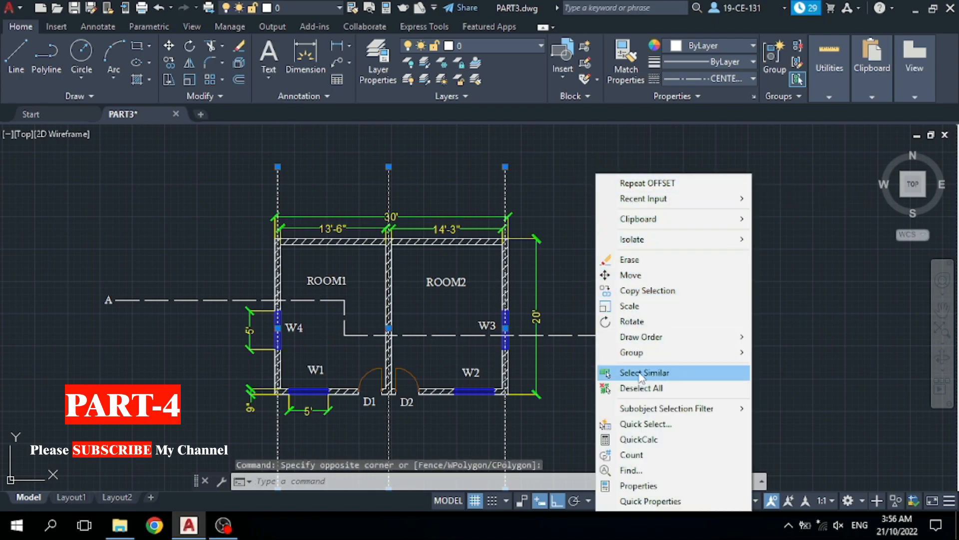
click(628, 389)
Examine the linetype pattern of the three vertical centre lines above, through and below the plan
scroll(595, 149, down, 2)
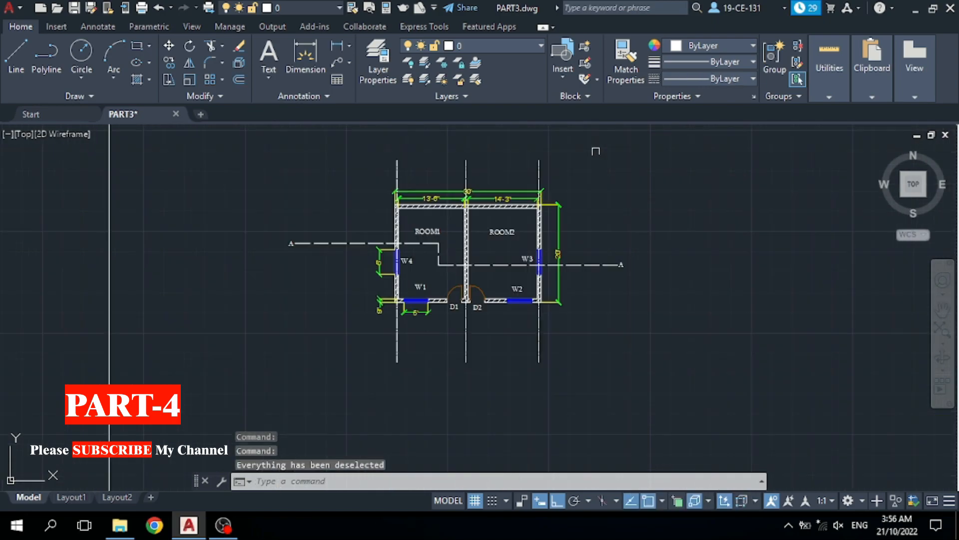
scroll(547, 181, up, 2)
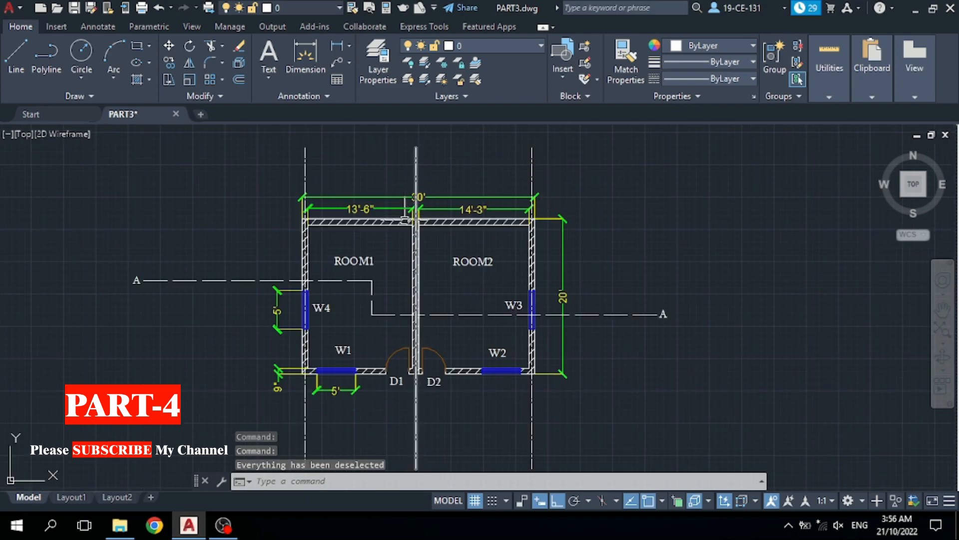
scroll(405, 214, up, 2)
scroll(631, 161, up, 1)
scroll(542, 177, down, 4)
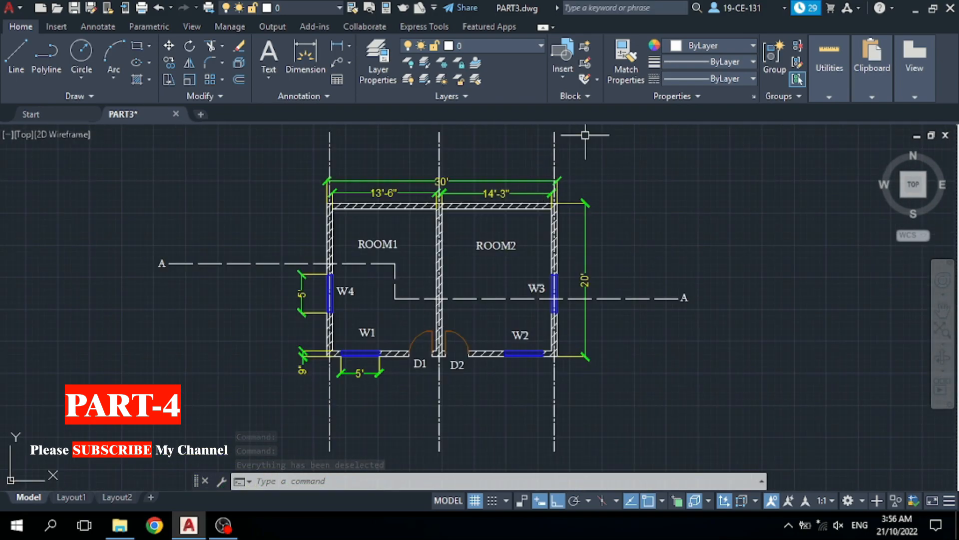
scroll(569, 143, down, 2)
scroll(530, 213, up, 2)
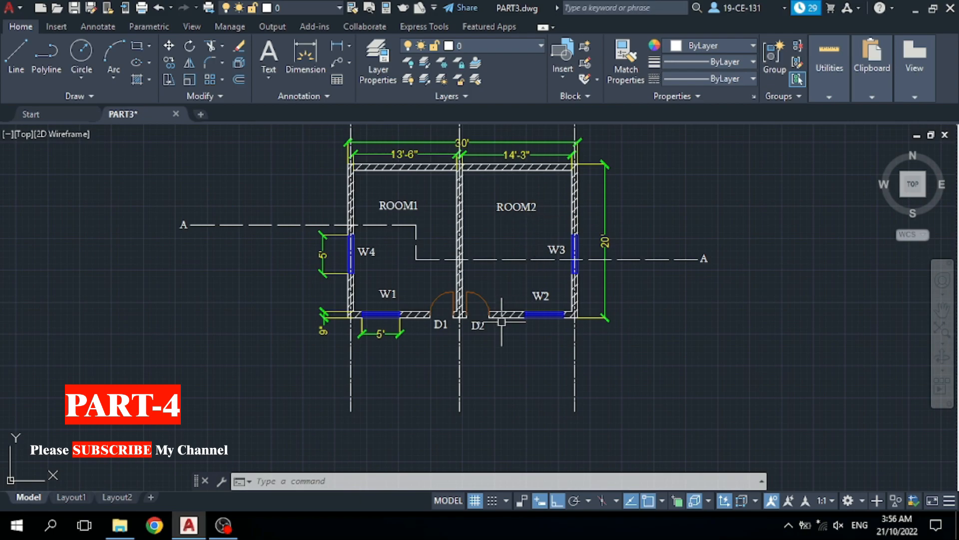
scroll(502, 322, down, 2)
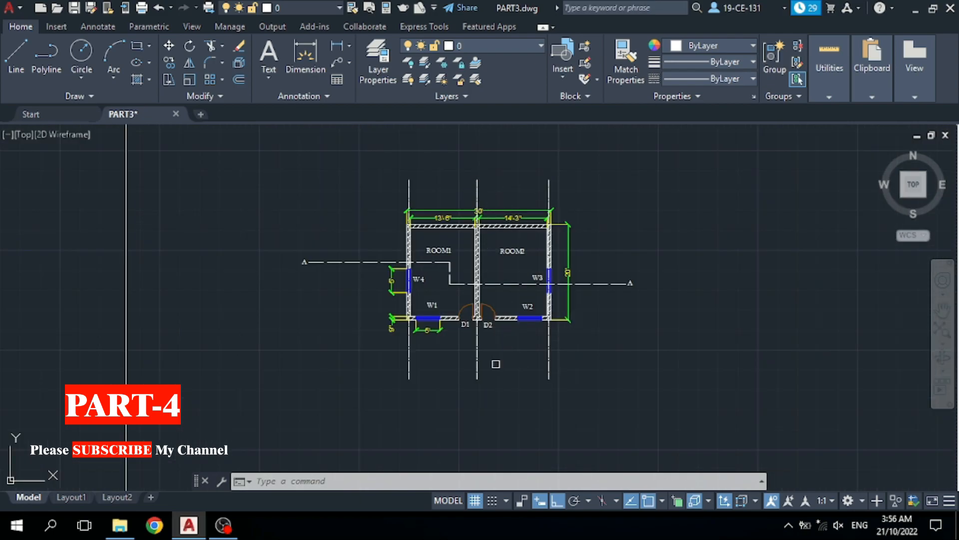
scroll(420, 227, up, 3)
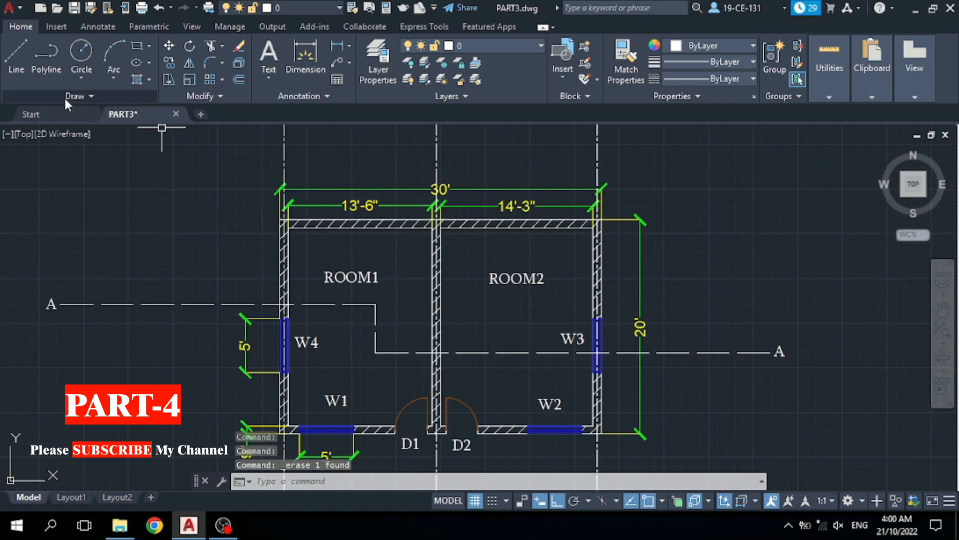
Draw a horizontal line from the outer upper corner of ROOM1 along the top wall's outer face, ending well past the 20' dimension
click(14, 55)
scroll(274, 205, up, 2)
scroll(274, 206, up, 3)
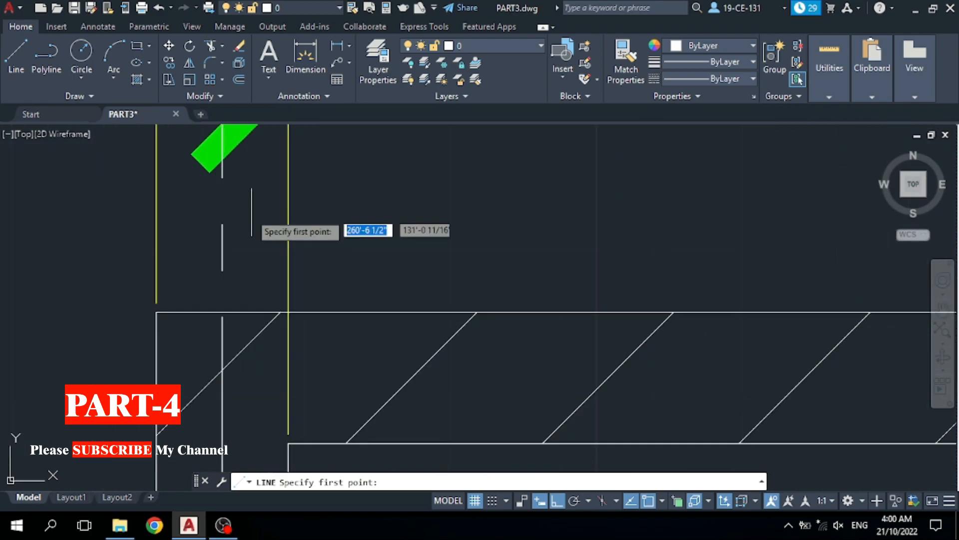
click(156, 313)
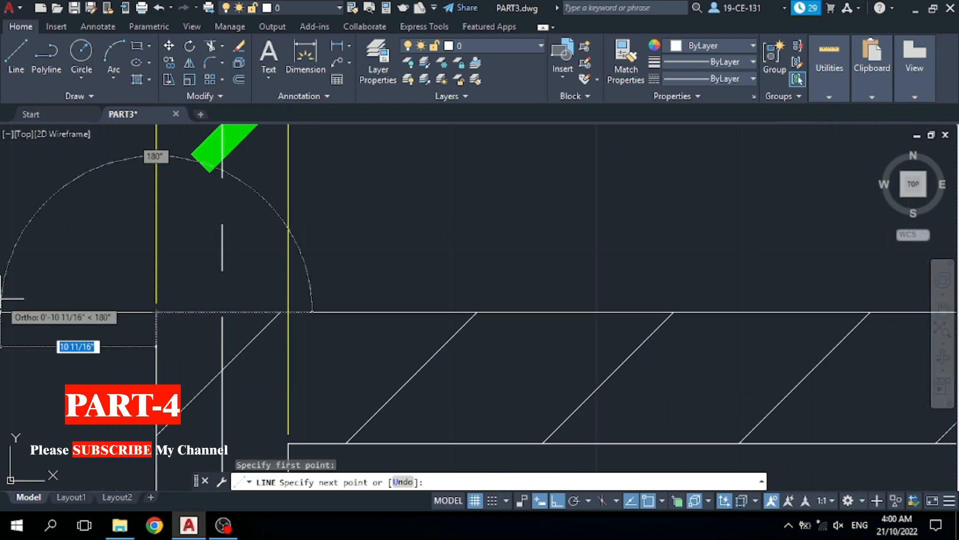
scroll(75, 310, down, 5)
scroll(902, 320, up, 4)
scroll(903, 308, up, 3)
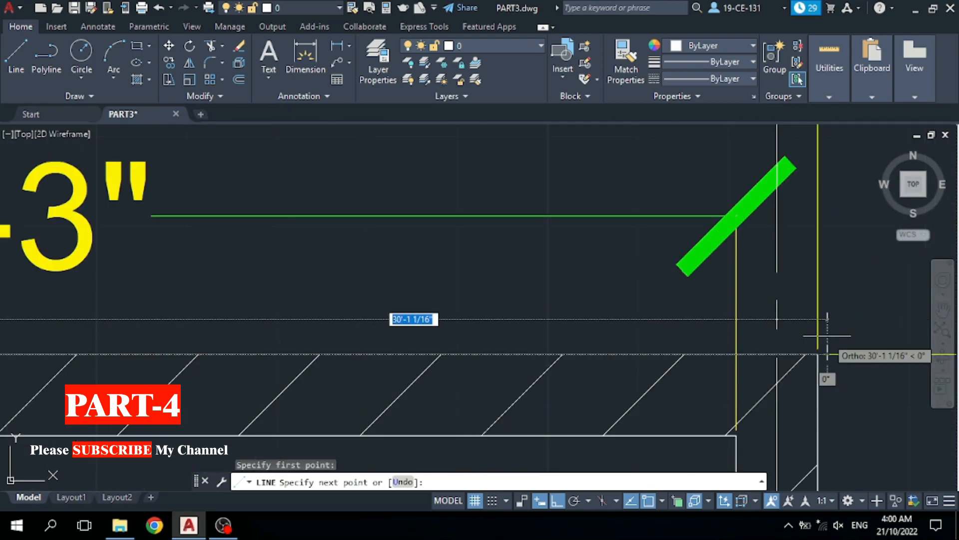
scroll(653, 346, down, 2)
scroll(653, 346, down, 4)
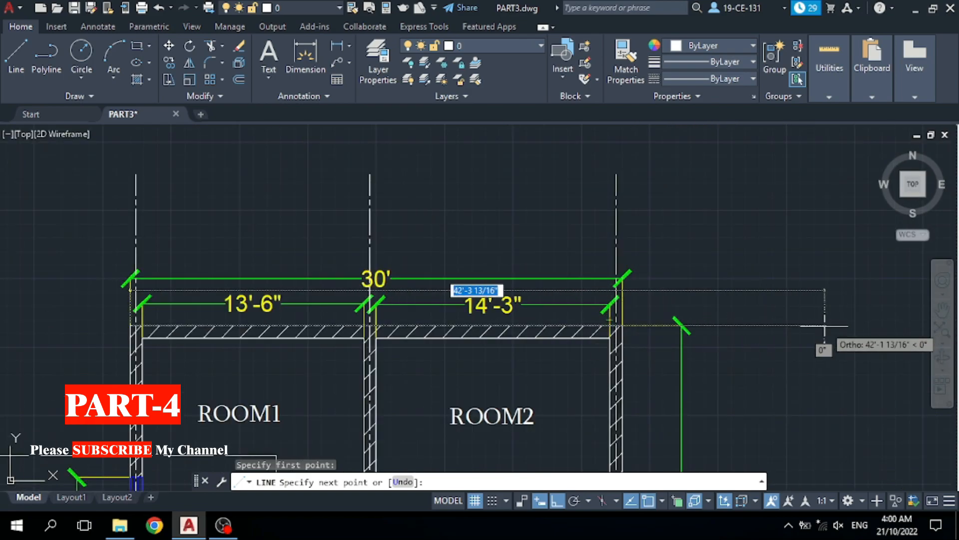
click(847, 324)
right_click(809, 349)
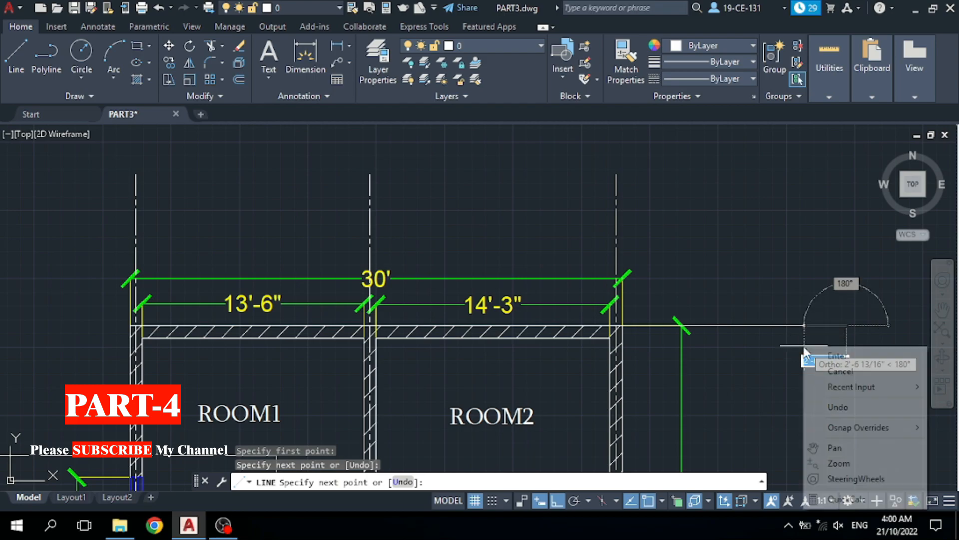
click(824, 357)
Stretch the ROOM1 end of the top wall's horizontal line straight outward well beyond the outer wall, and clear the selection
scroll(699, 317, down, 3)
scroll(441, 330, up, 8)
click(441, 330)
scroll(441, 330, up, 2)
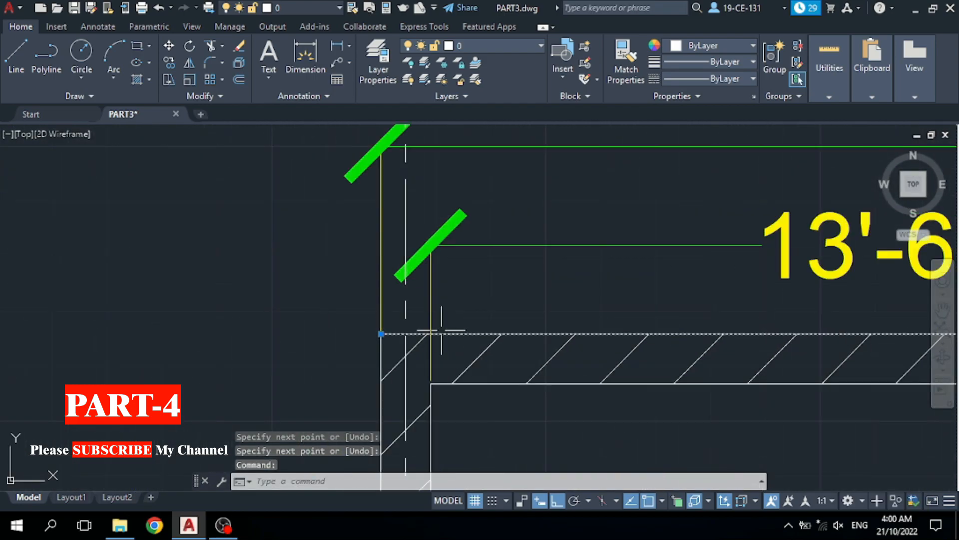
click(380, 334)
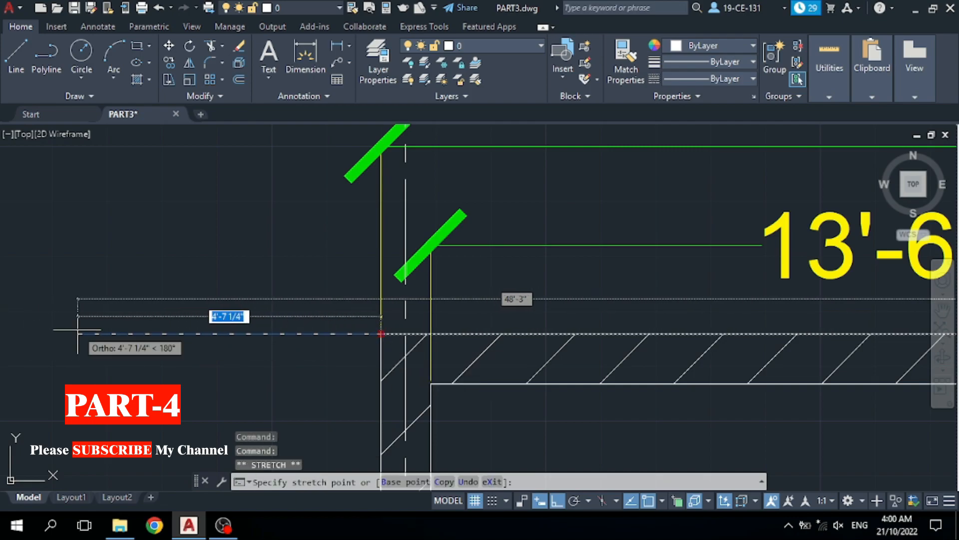
scroll(255, 329, down, 5)
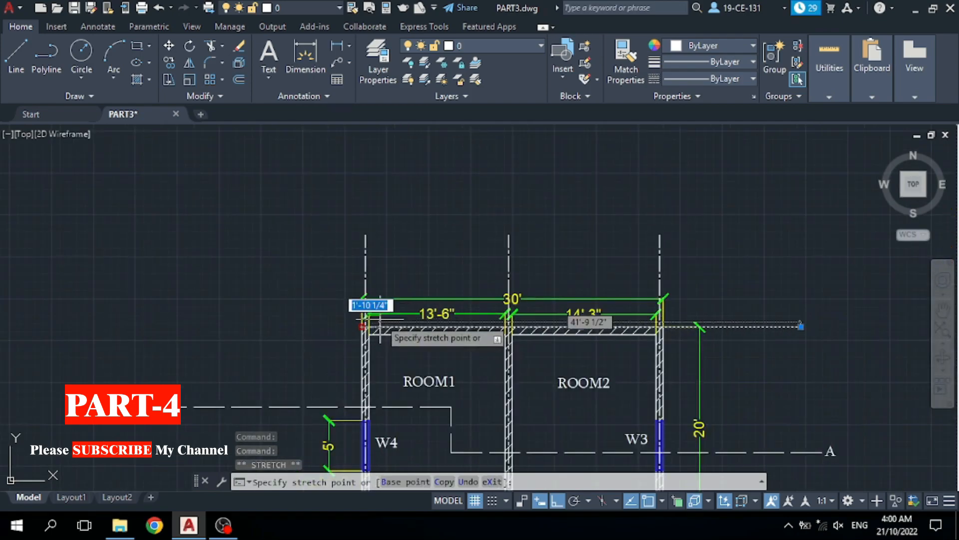
click(252, 328)
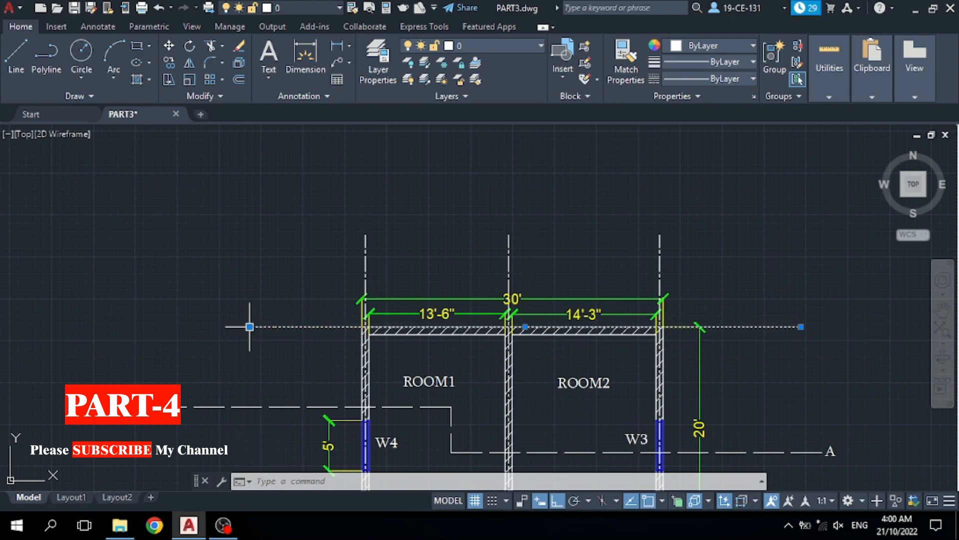
right_click(252, 294)
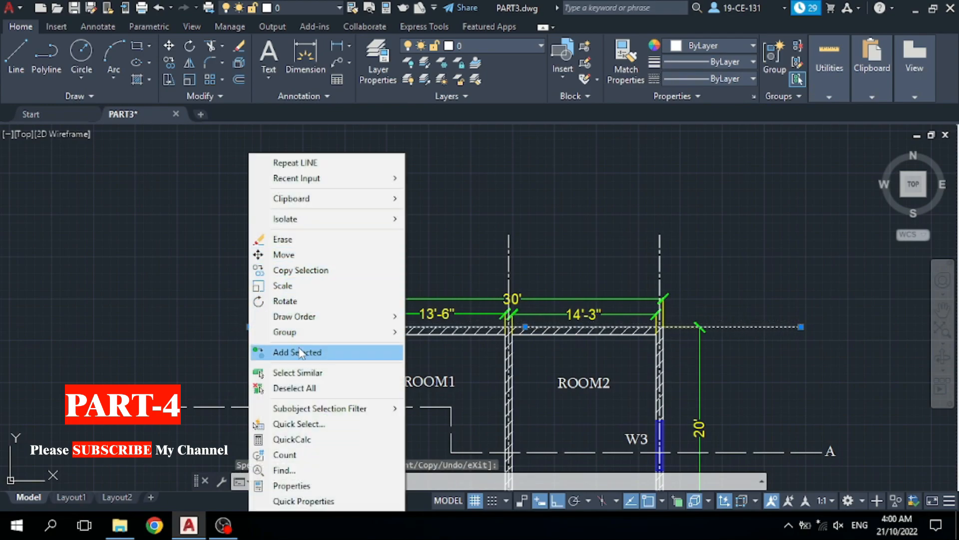
click(306, 389)
scroll(161, 231, down, 4)
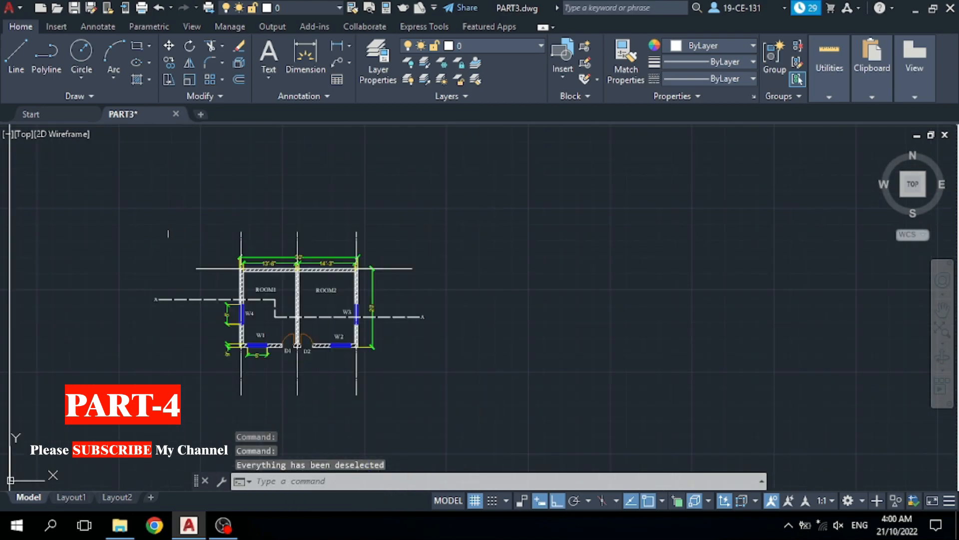
scroll(239, 267, up, 4)
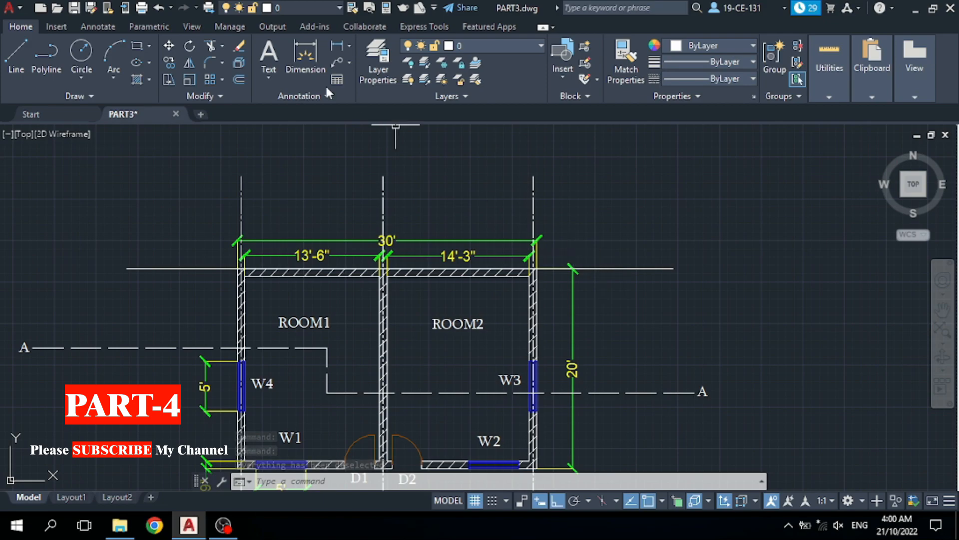
Offset the horizontal line on the top wall's outer face 4.5 inches inward to the middle of the wall
click(239, 79)
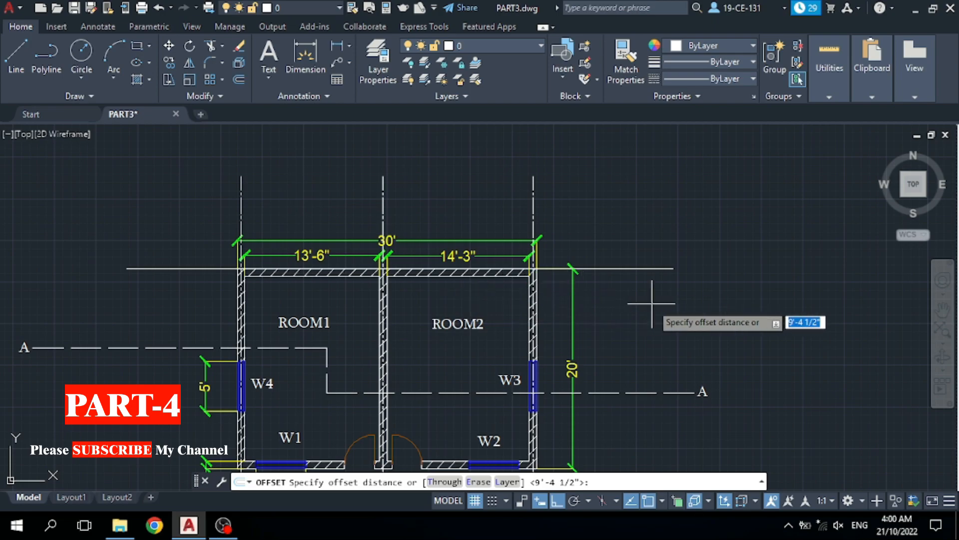
text(4)
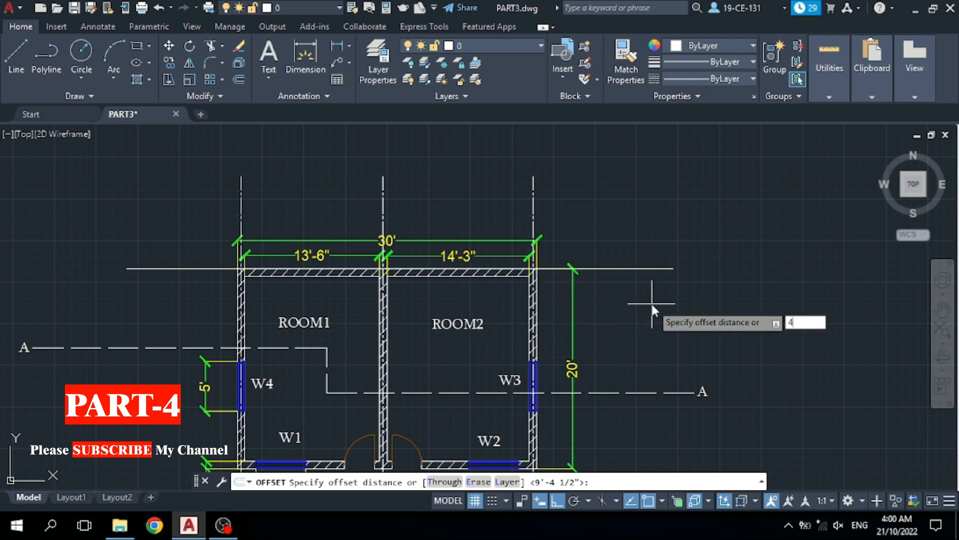
text(.5)
key(Return)
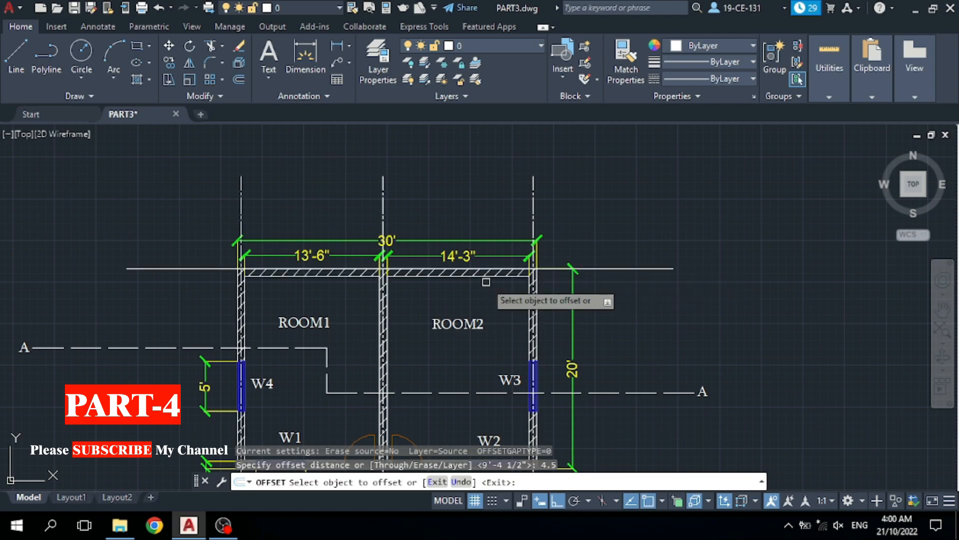
scroll(495, 292, up, 2)
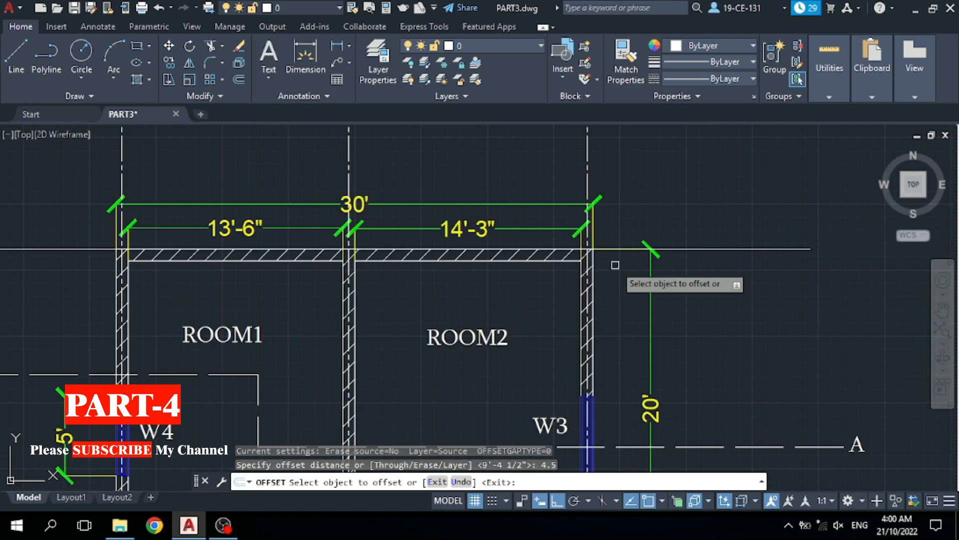
click(691, 254)
click(702, 288)
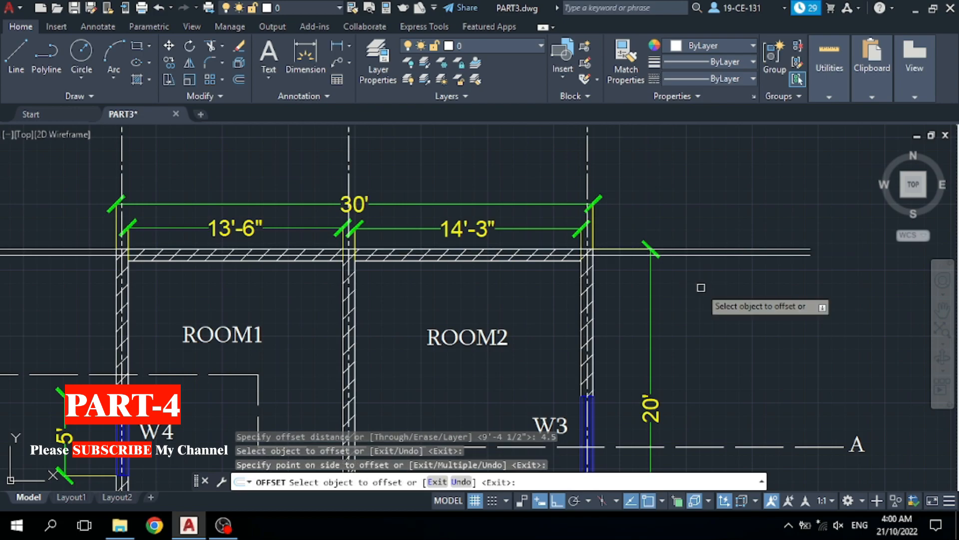
right_click(683, 195)
click(705, 204)
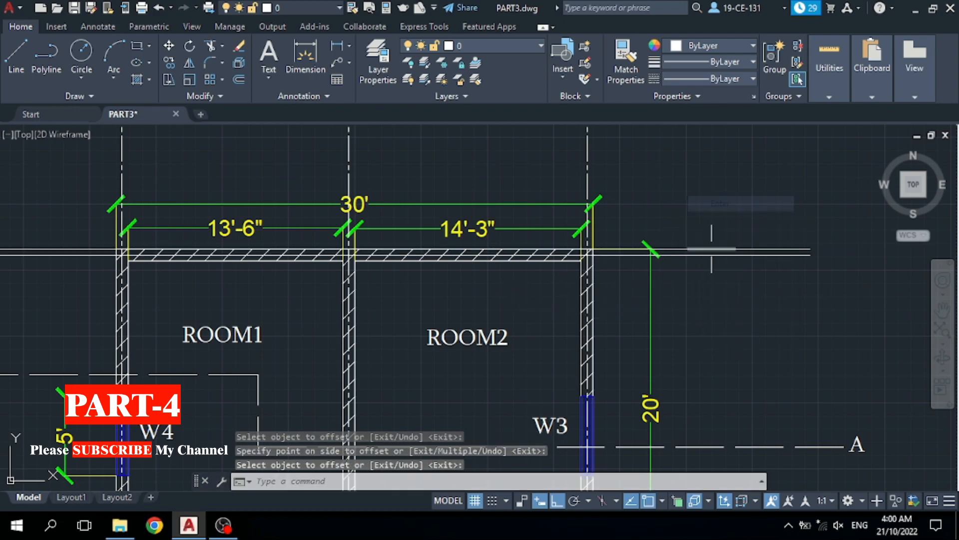
Erase the original horizontal line on the top wall's outer face
click(707, 250)
right_click(723, 203)
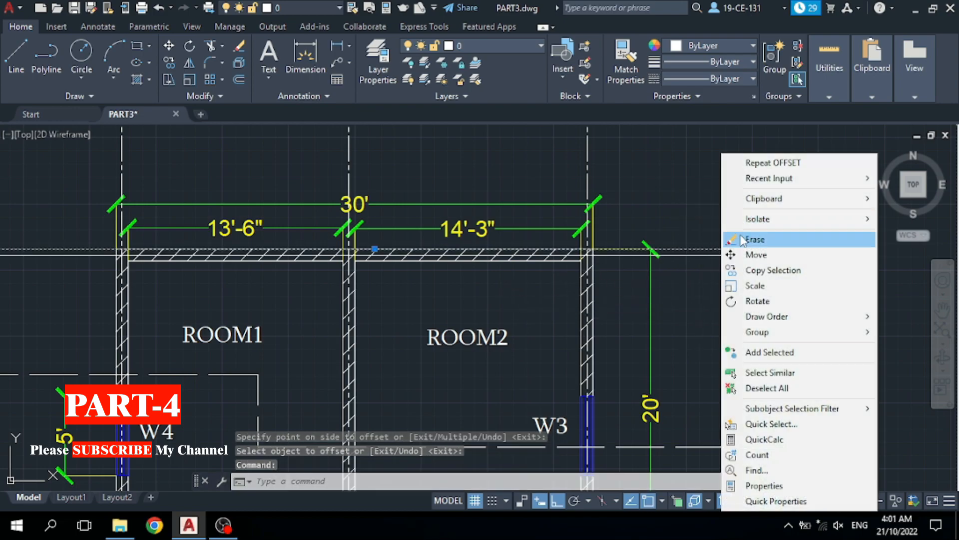
click(743, 241)
scroll(721, 210, down, 4)
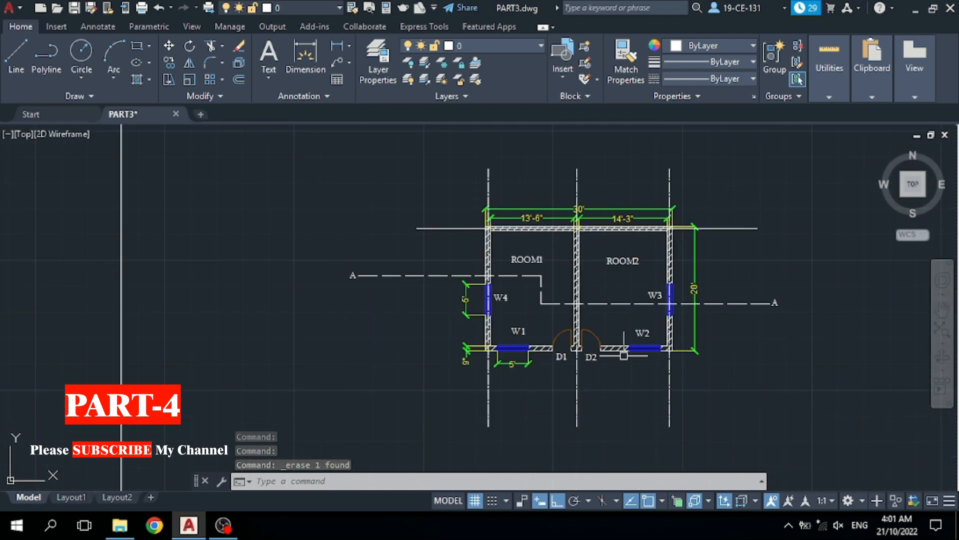
scroll(539, 360, up, 6)
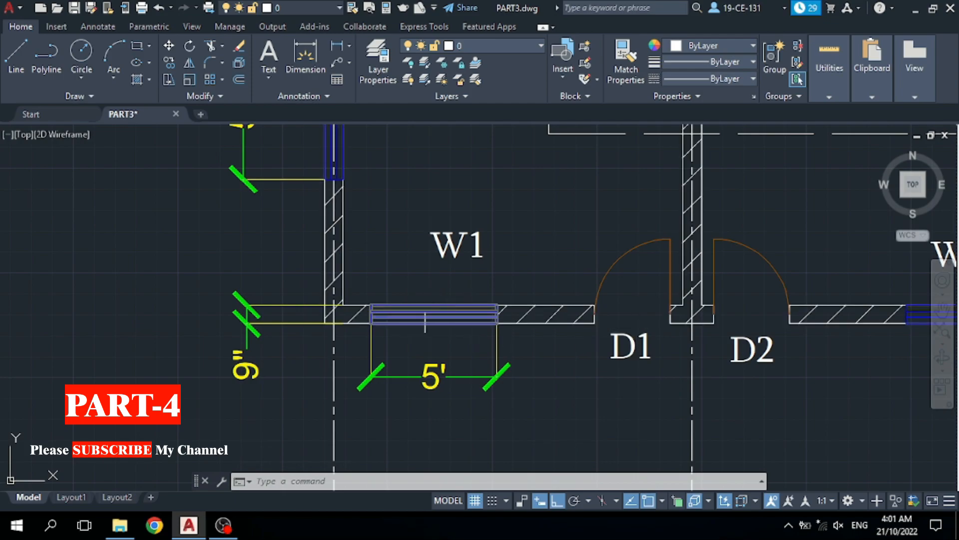
scroll(425, 320, down, 6)
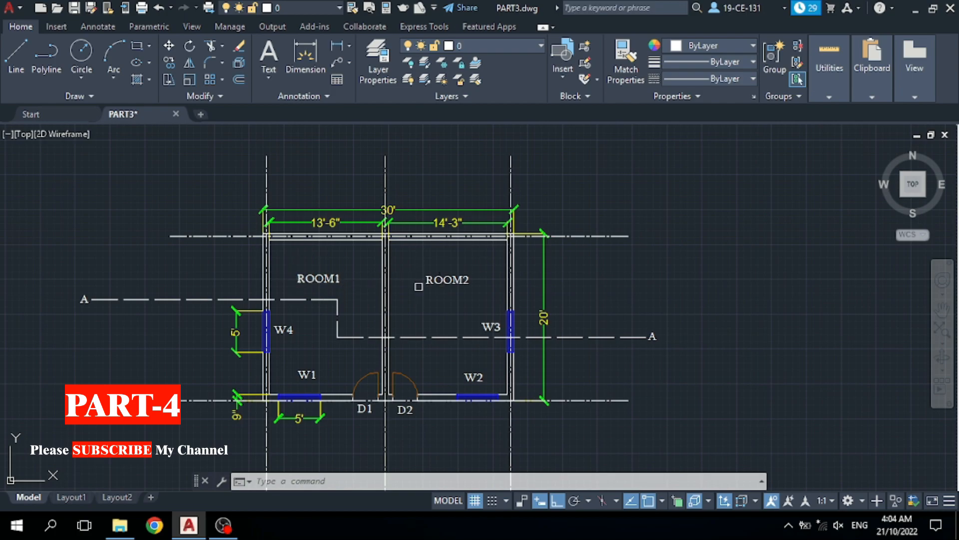
Shorten ROOM1's outer vertical centre line by stretching its upper end down to the top wall's outer face
scroll(250, 175, up, 2)
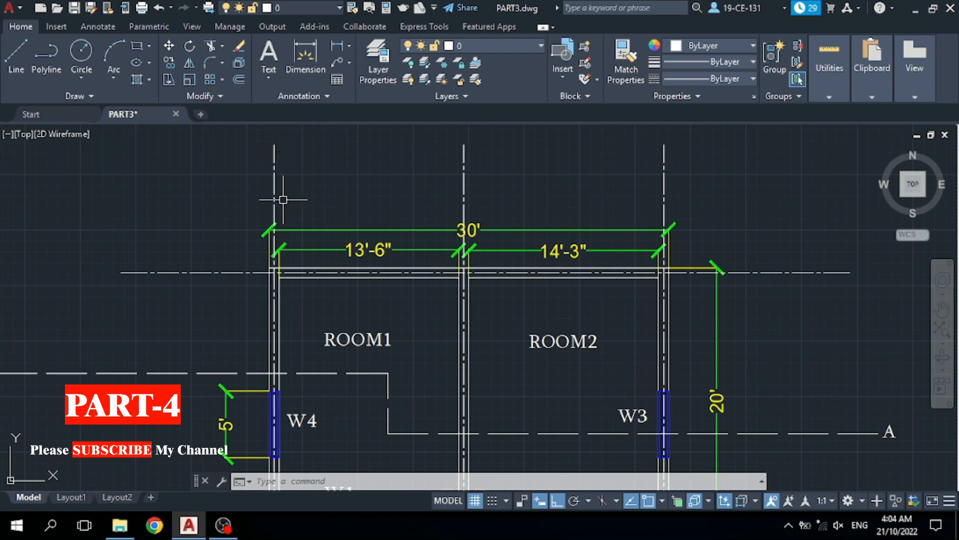
click(274, 178)
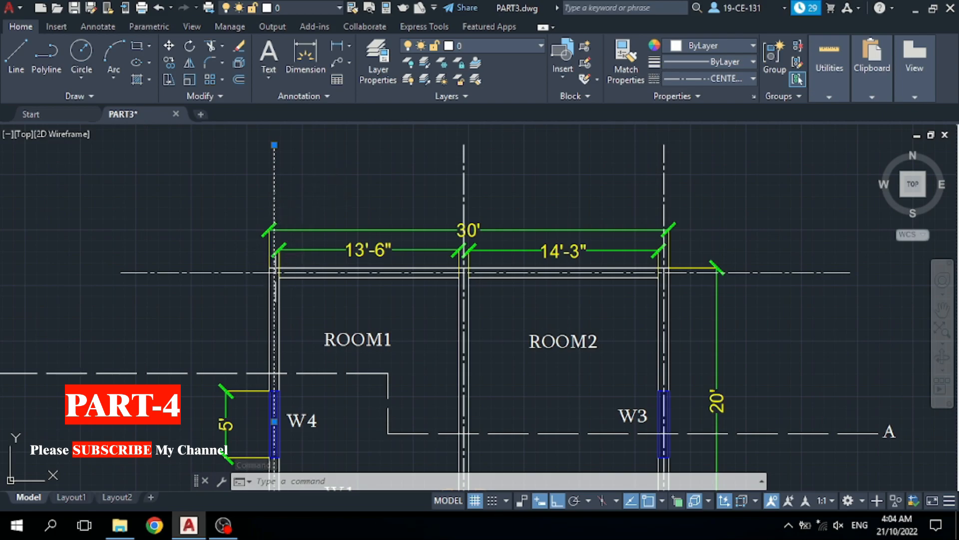
click(274, 145)
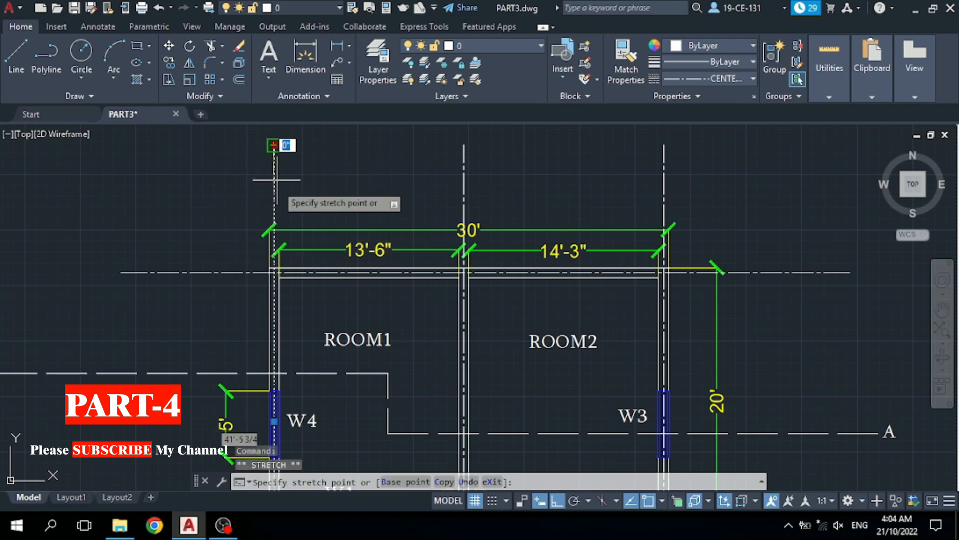
scroll(274, 276, up, 5)
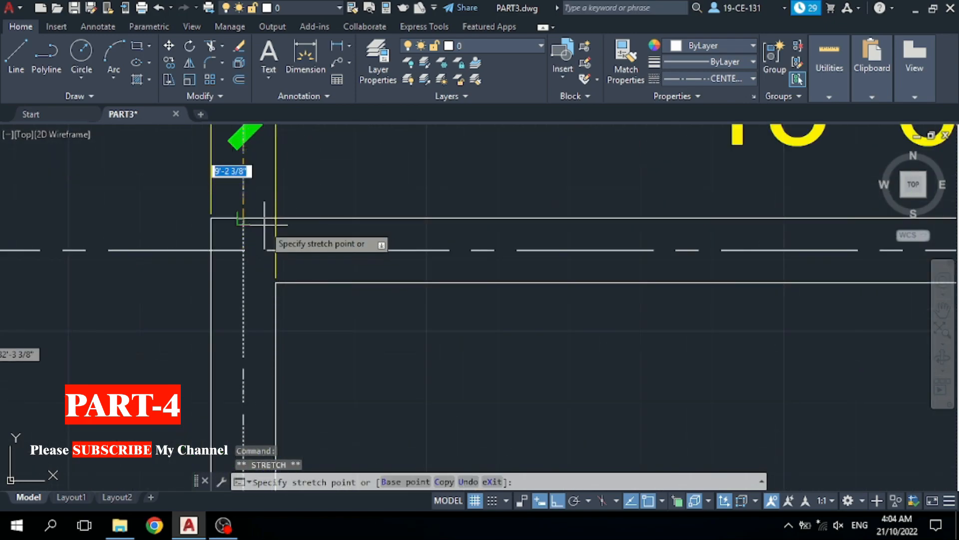
click(242, 218)
Shorten the top wall's centre line by stretching its ROOM1 end to the outer face of ROOM1's outer wall
scroll(280, 215, down, 5)
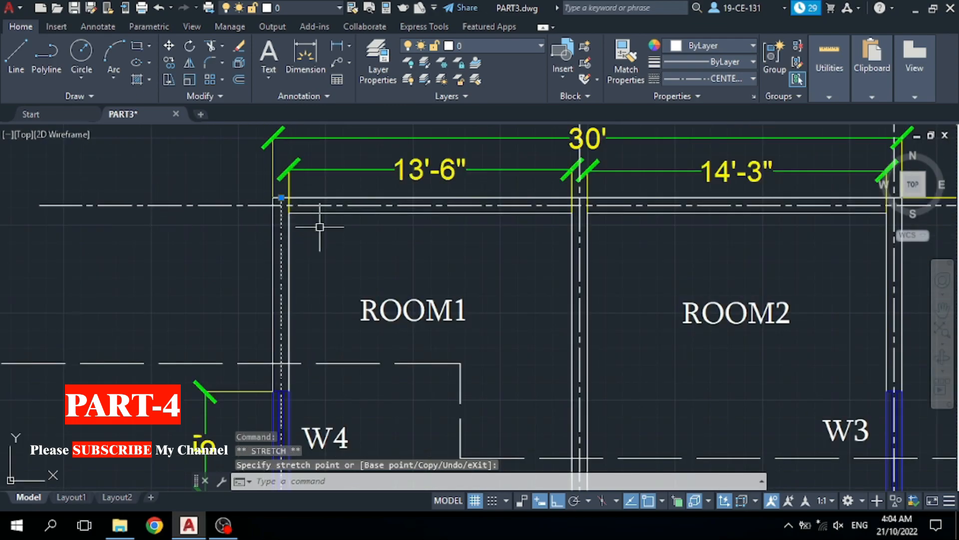
scroll(319, 225, down, 4)
click(243, 218)
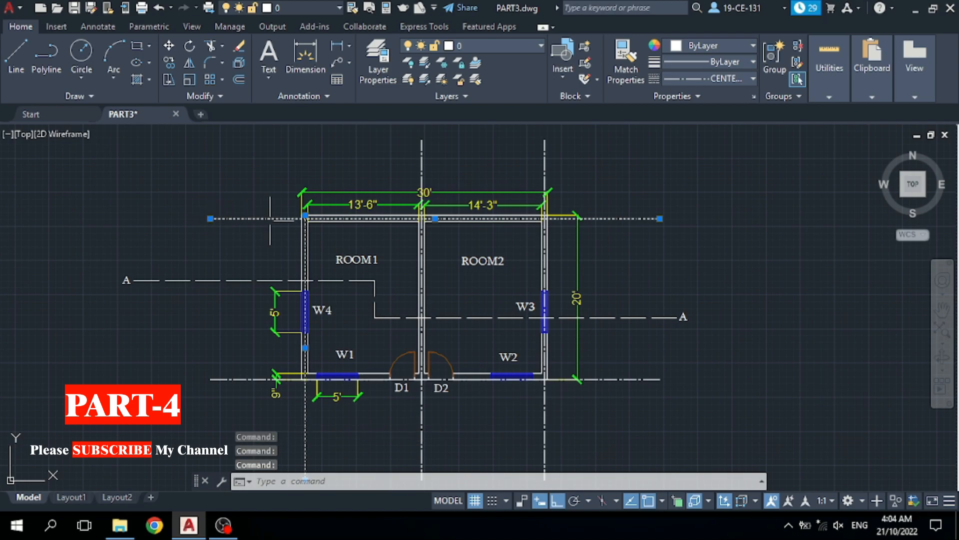
click(210, 218)
scroll(272, 218, up, 8)
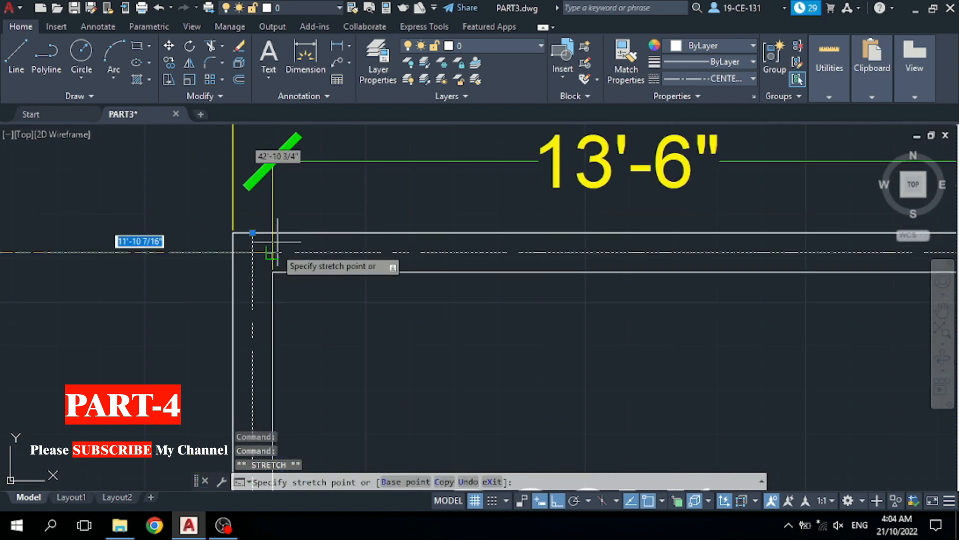
click(233, 252)
scroll(255, 242, down, 5)
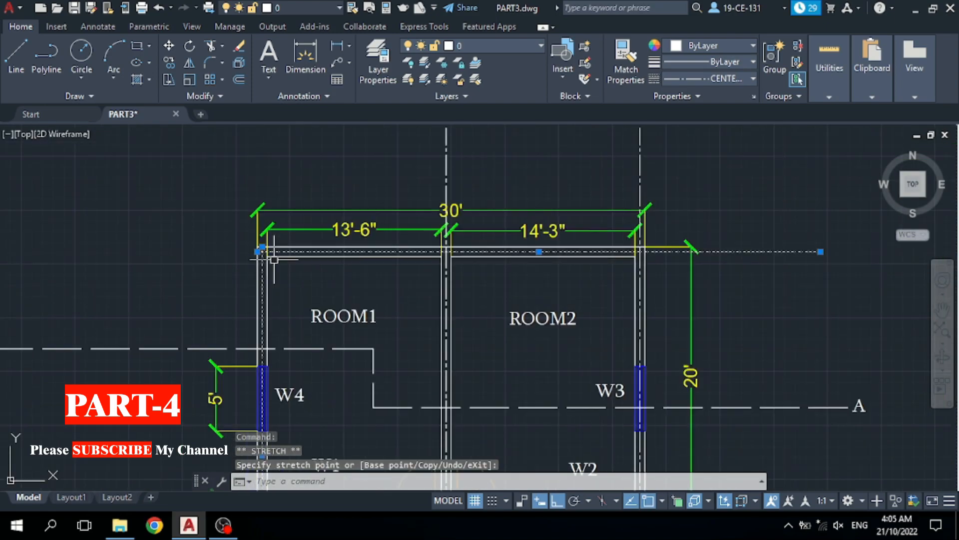
scroll(315, 262, down, 2)
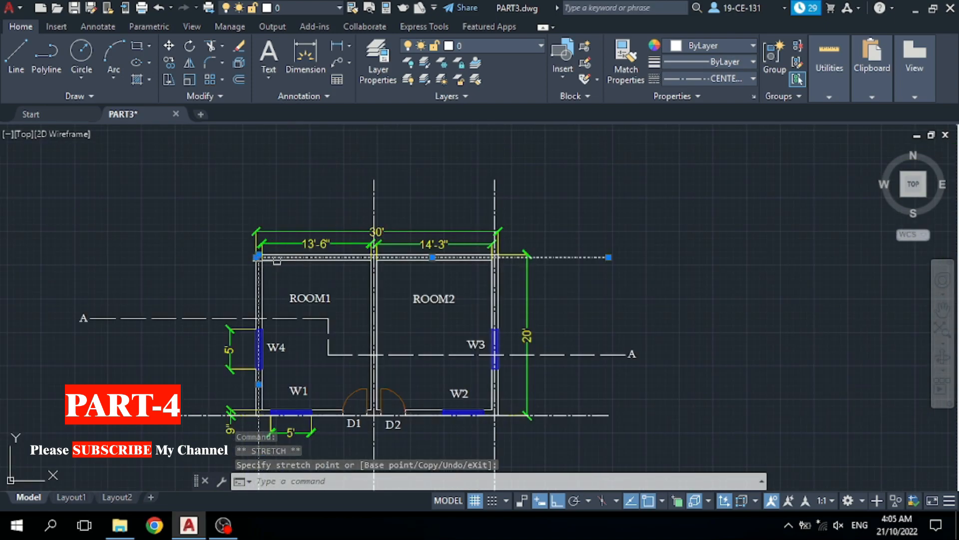
scroll(316, 267, up, 2)
right_click(118, 224)
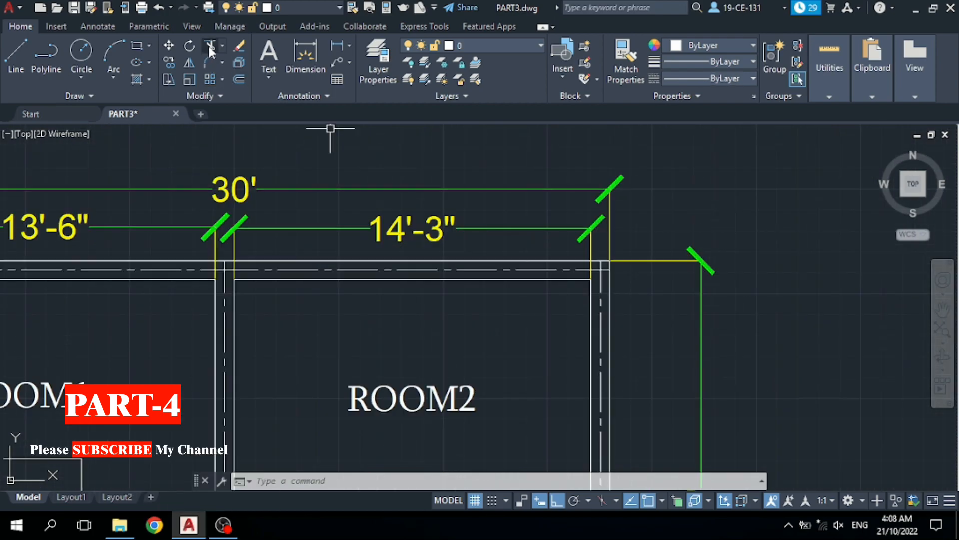
Trim the ends of the two centre lines that overrun their intersection at ROOM2's upper outer corner
click(221, 47)
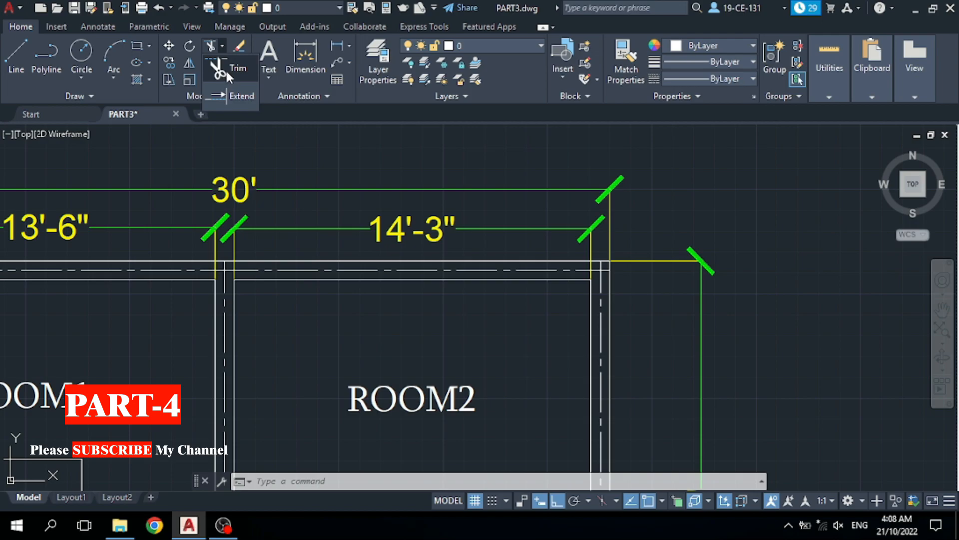
click(229, 66)
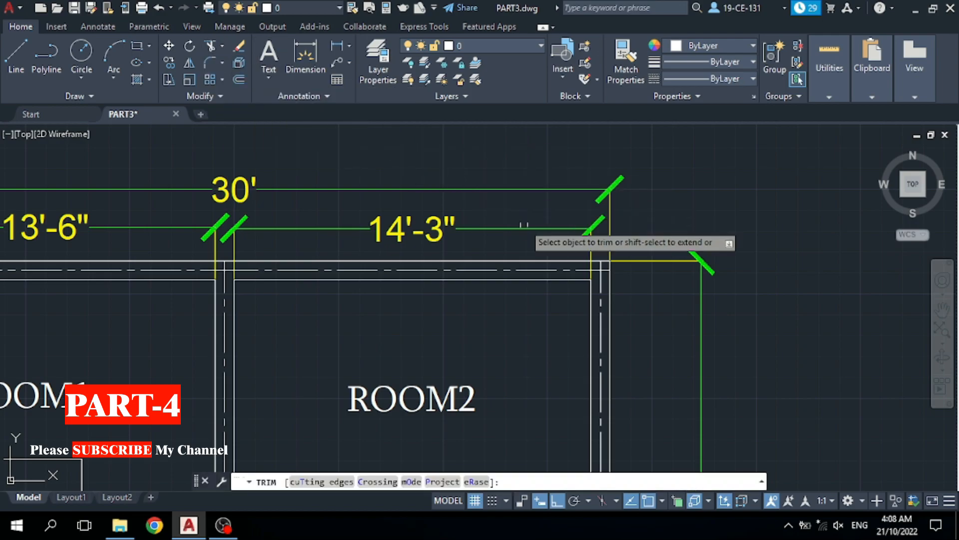
scroll(626, 265, up, 5)
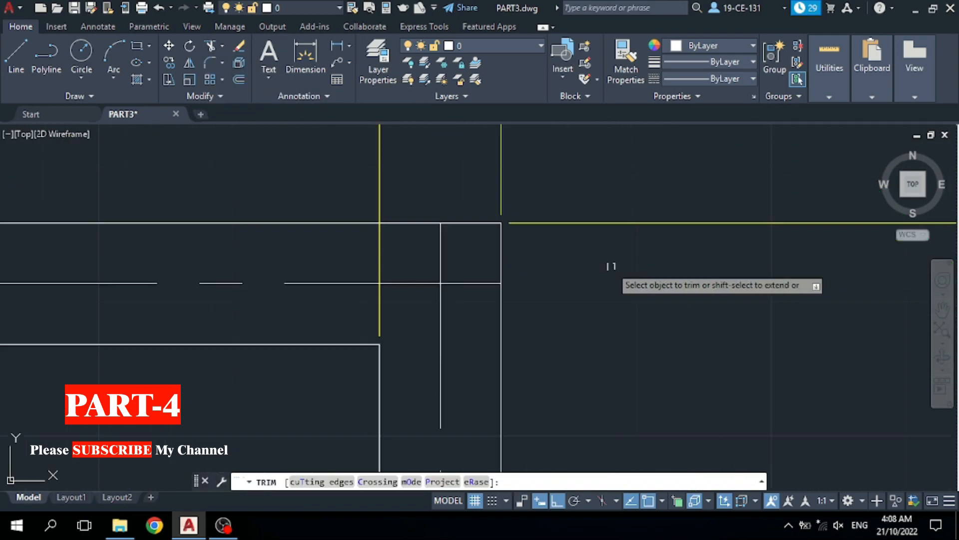
click(439, 249)
click(470, 283)
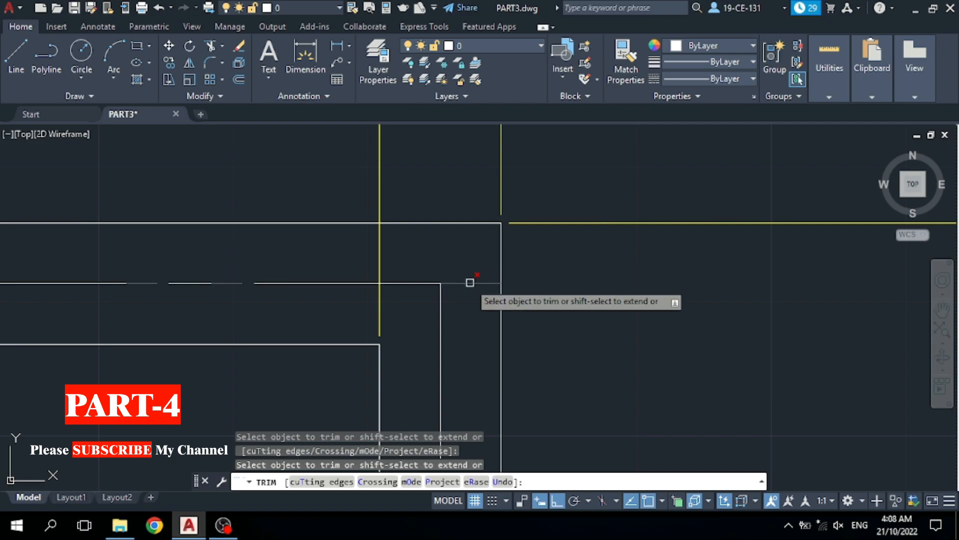
right_click(478, 280)
click(488, 284)
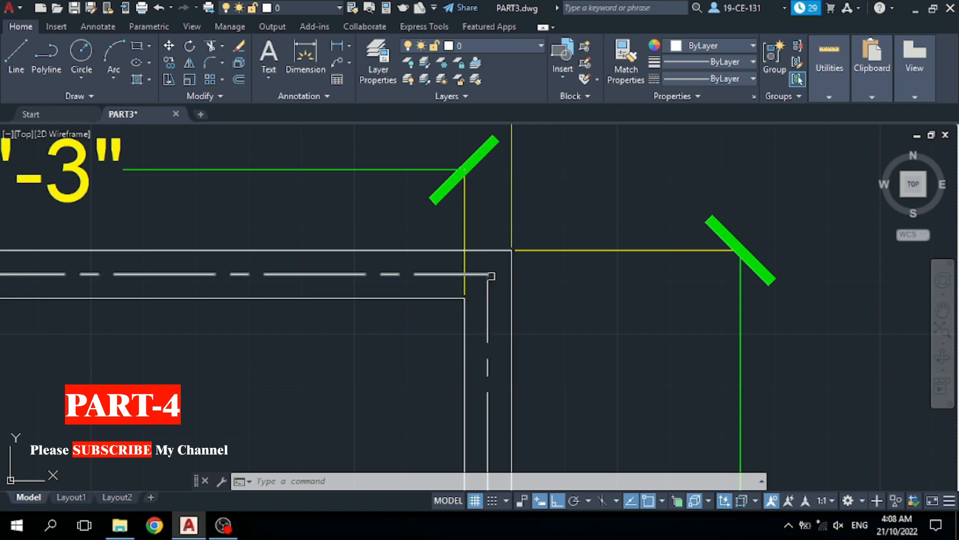
Erase the 13'-6" and 14'-3" inner room dimensions above the plan
scroll(573, 277, down, 8)
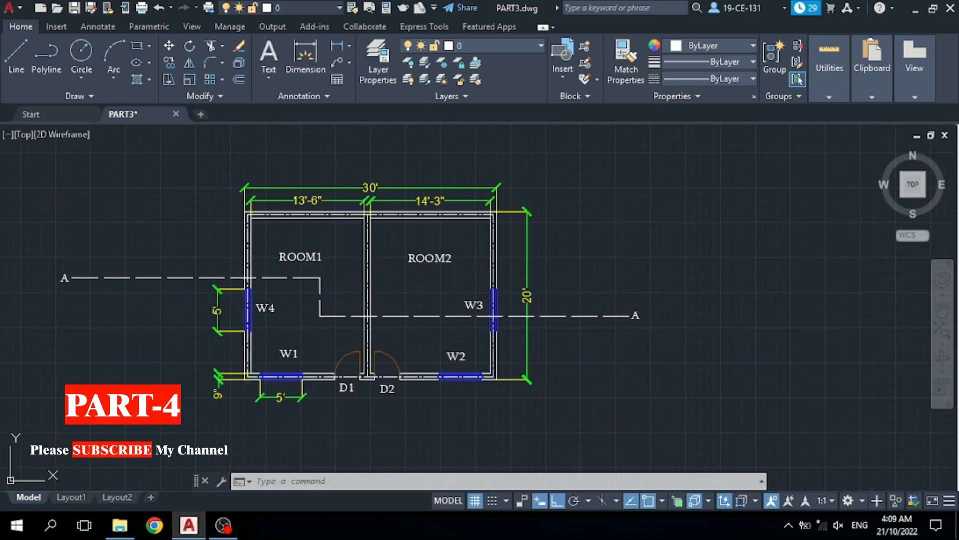
scroll(383, 211, up, 1)
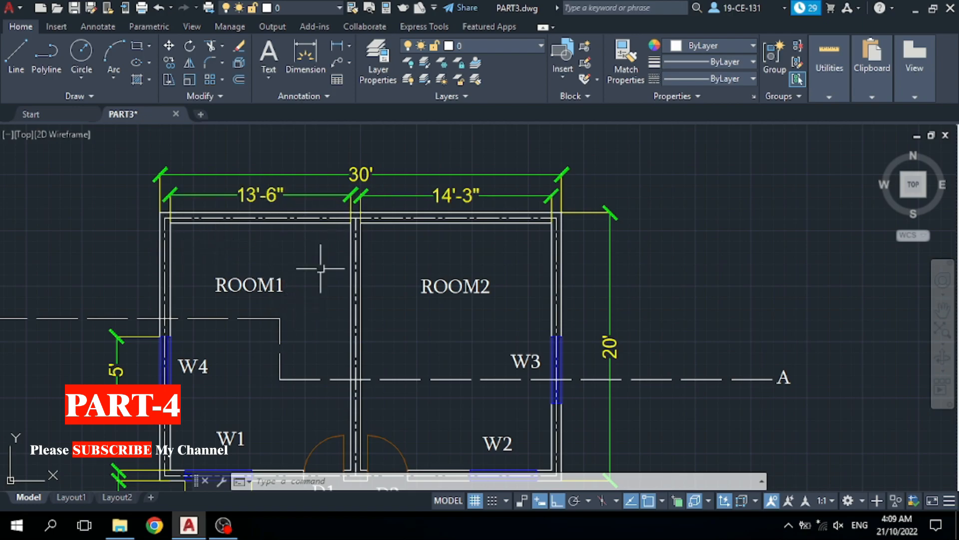
click(275, 195)
click(414, 195)
right_click(419, 193)
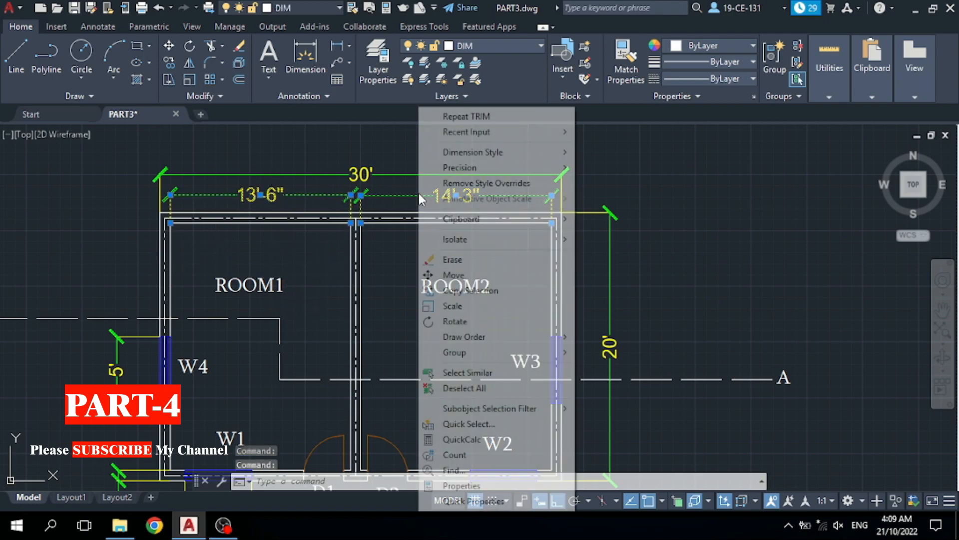
click(451, 260)
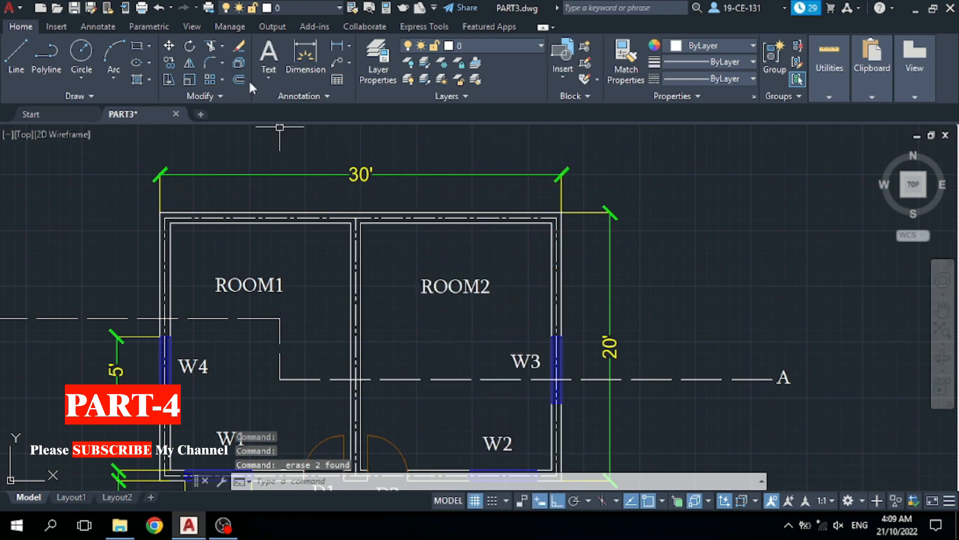
Dimension ROOM1's width centre to centre along the top wall's centre line, placing it between the wall and the overall width dimension
click(304, 70)
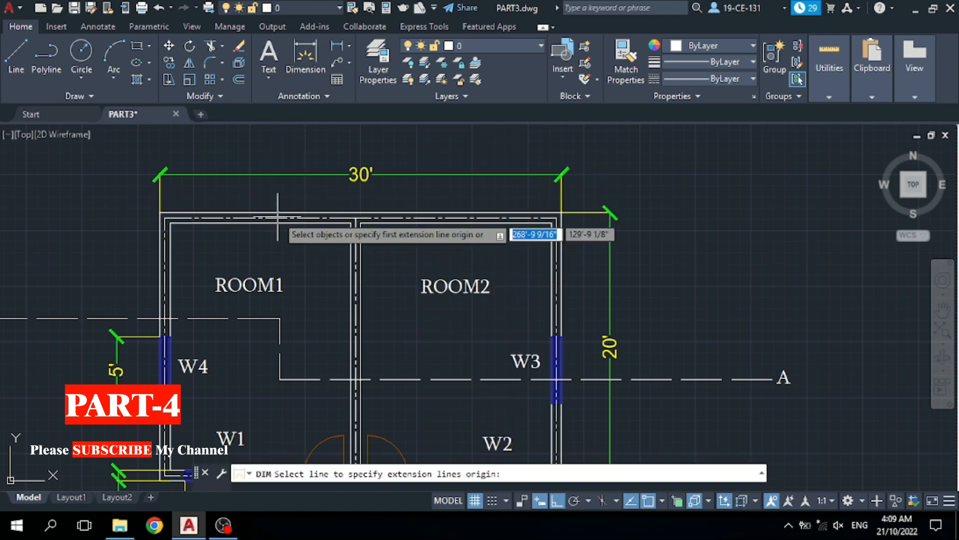
scroll(274, 217, up, 4)
scroll(395, 218, down, 3)
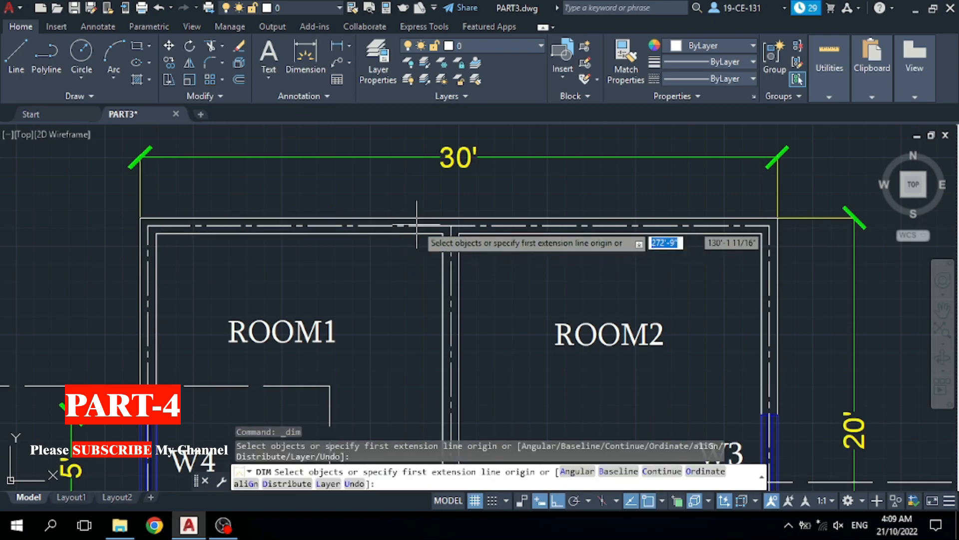
scroll(430, 218, up, 3)
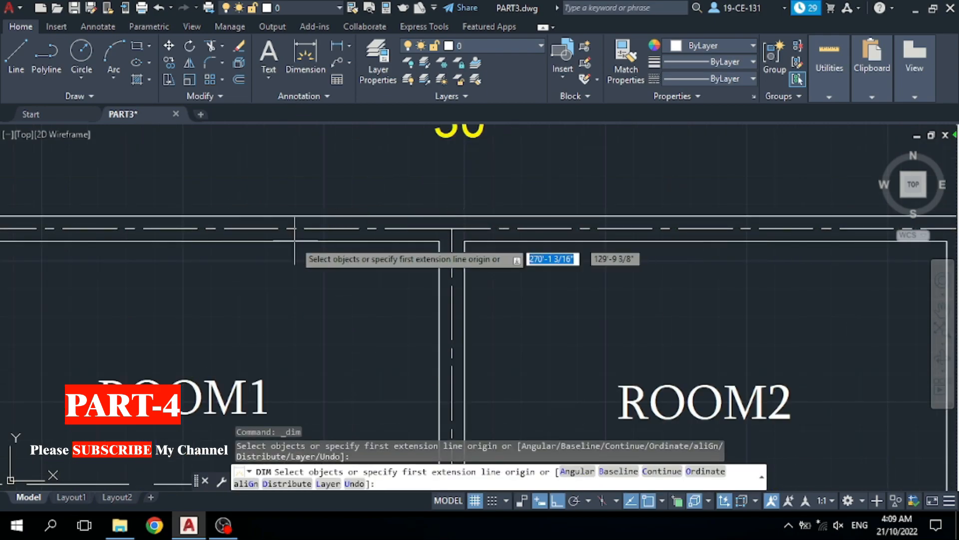
scroll(452, 229, down, 4)
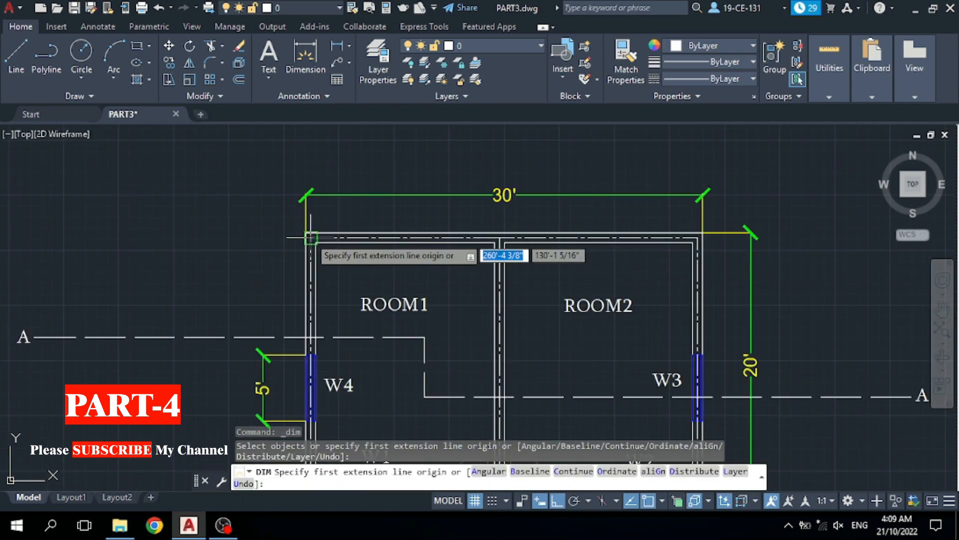
scroll(420, 239, up, 4)
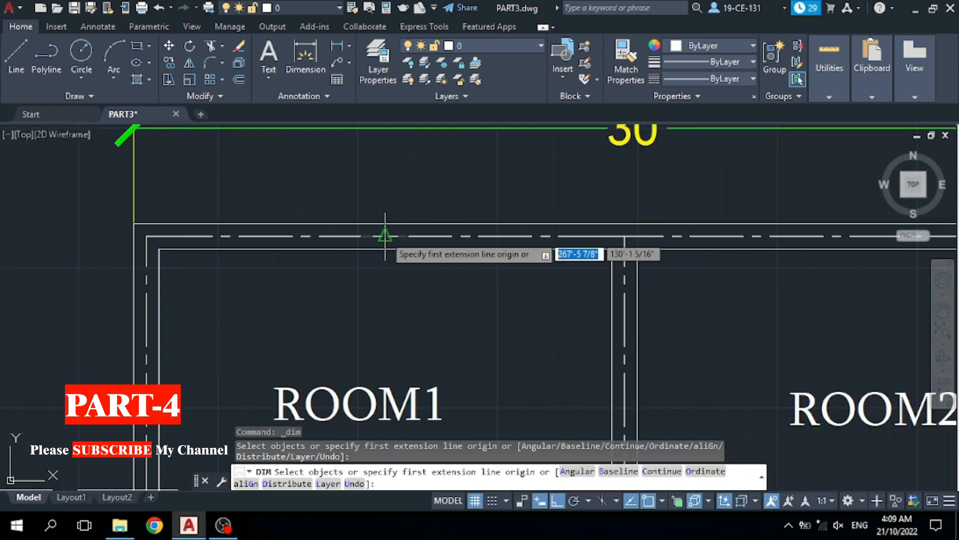
key(Return)
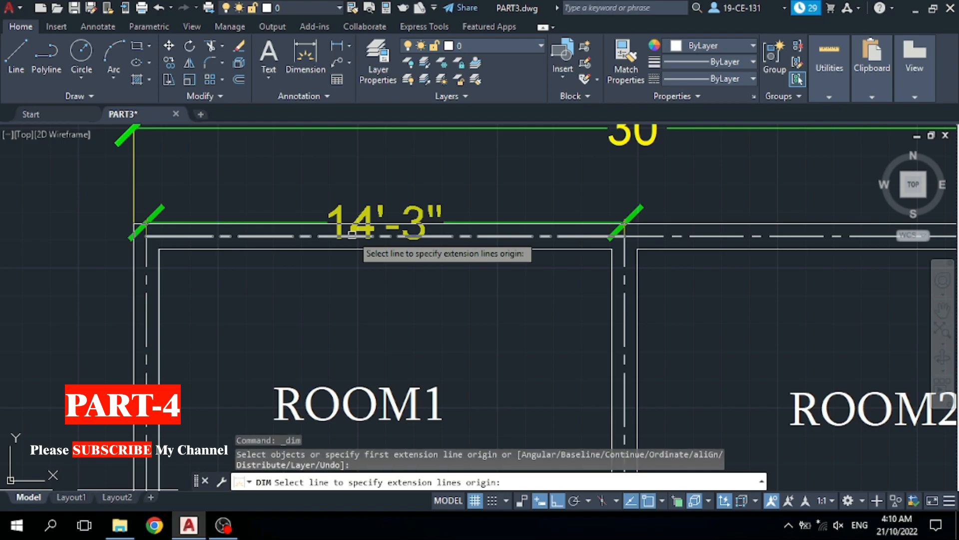
click(352, 234)
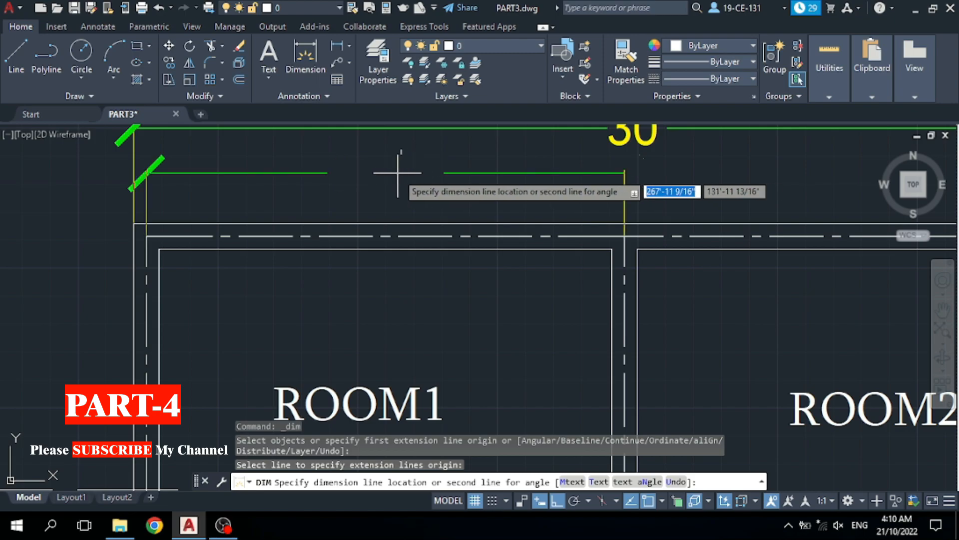
click(392, 174)
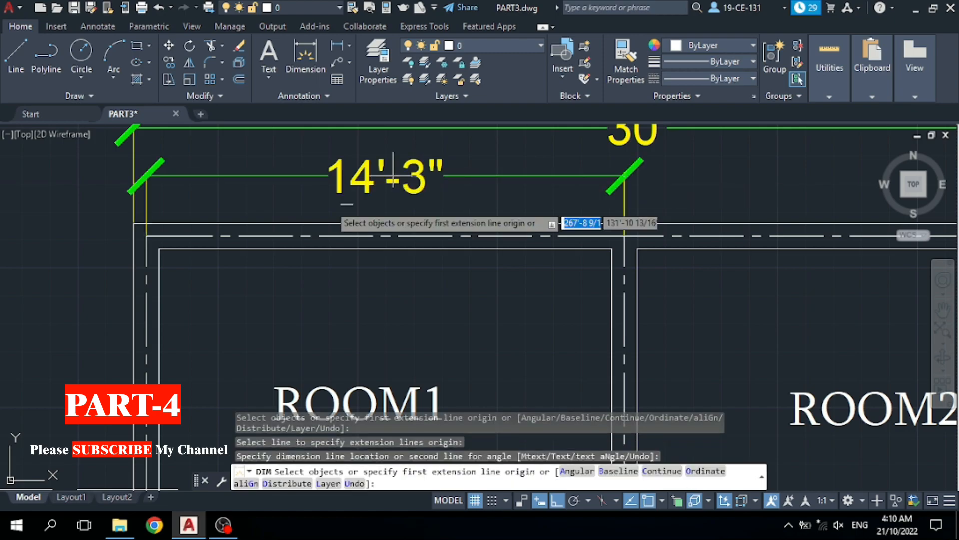
Dimension ROOM2's width centre to centre along the top wall's centre line, placing it in line with ROOM1's width dimension
scroll(274, 222, down, 1)
scroll(713, 210, up, 1)
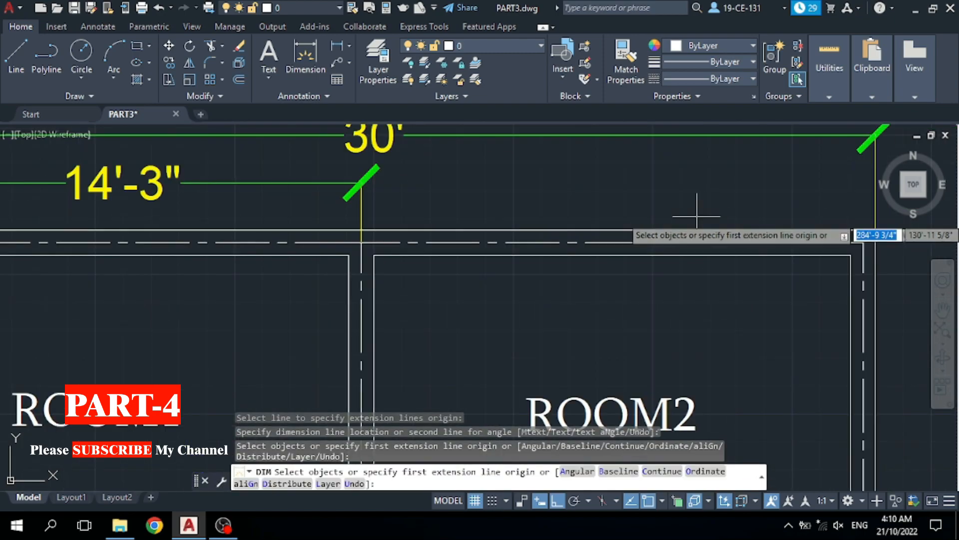
click(581, 242)
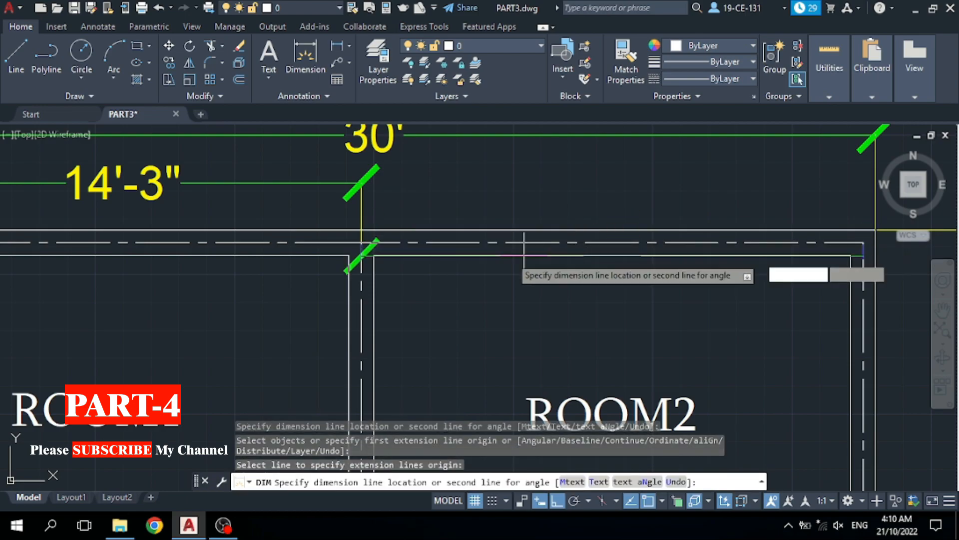
click(541, 184)
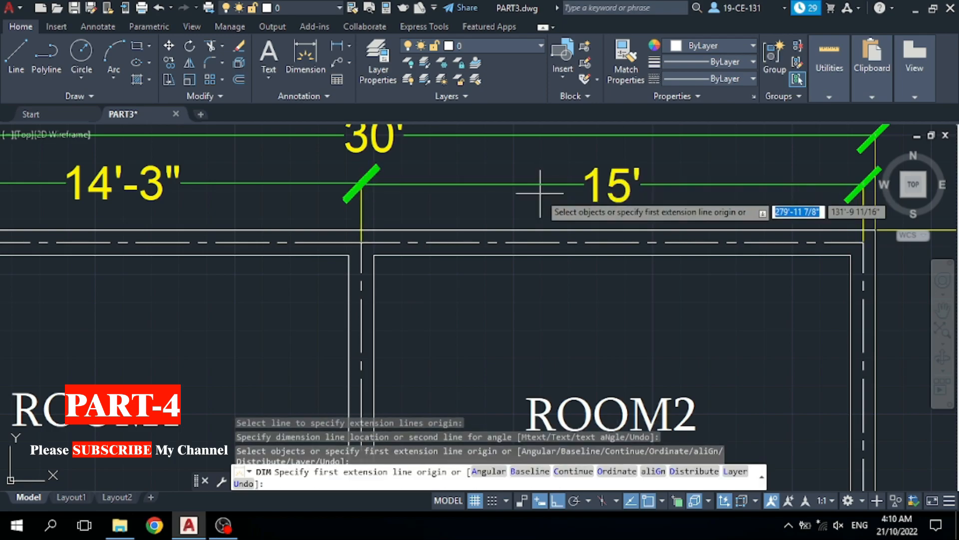
scroll(589, 203, down, 5)
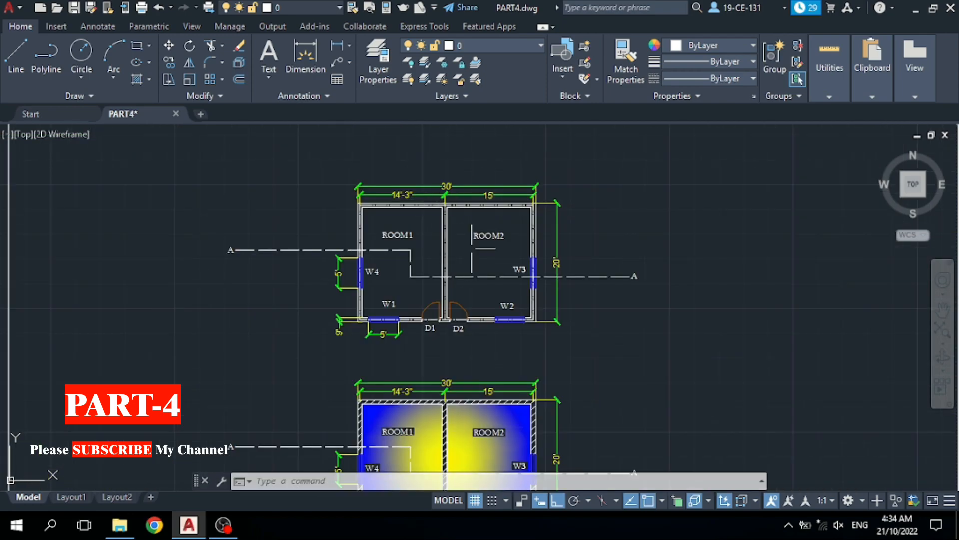
scroll(469, 250, down, 2)
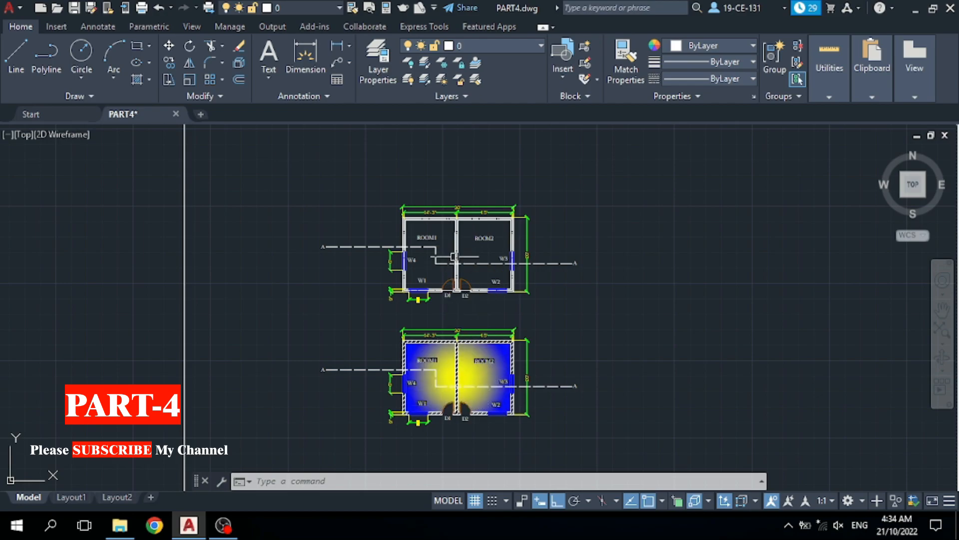
scroll(472, 307, up, 2)
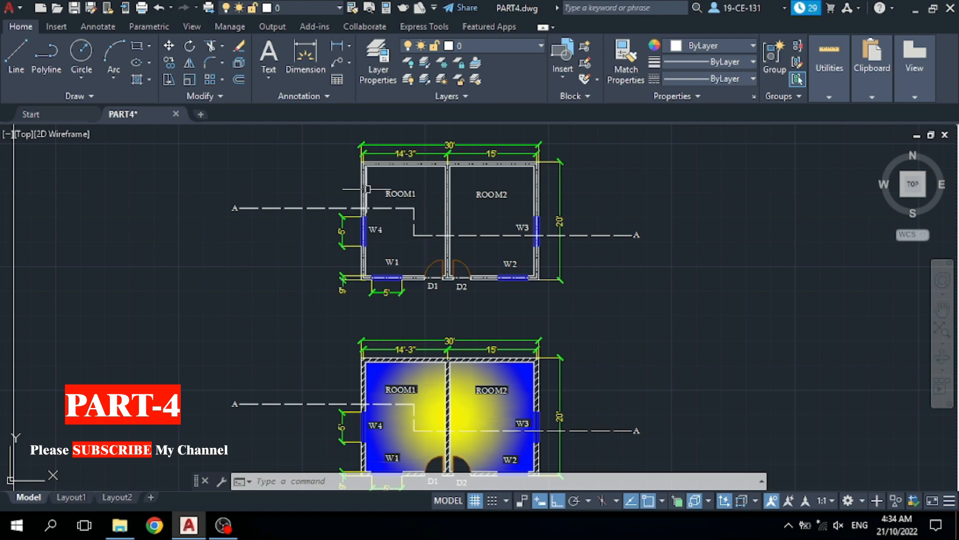
scroll(402, 217, down, 2)
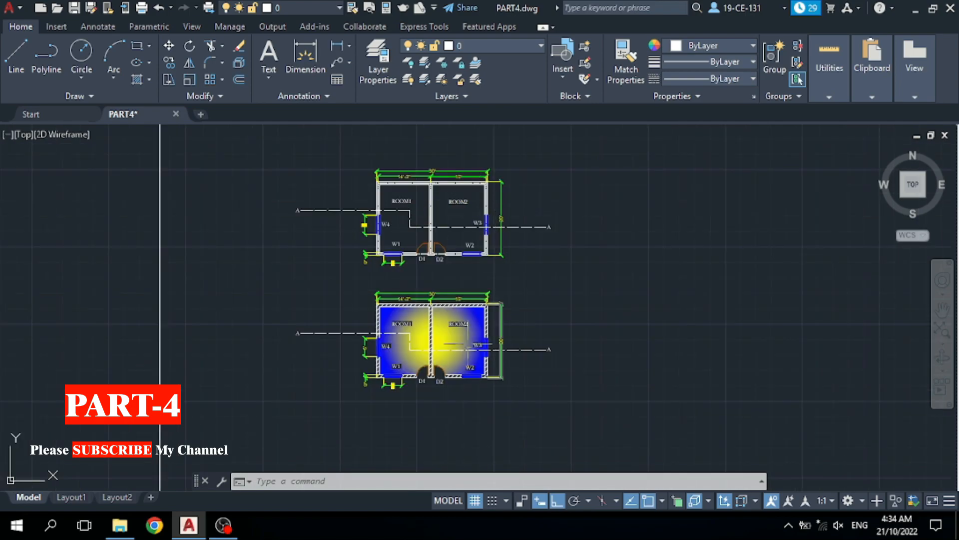